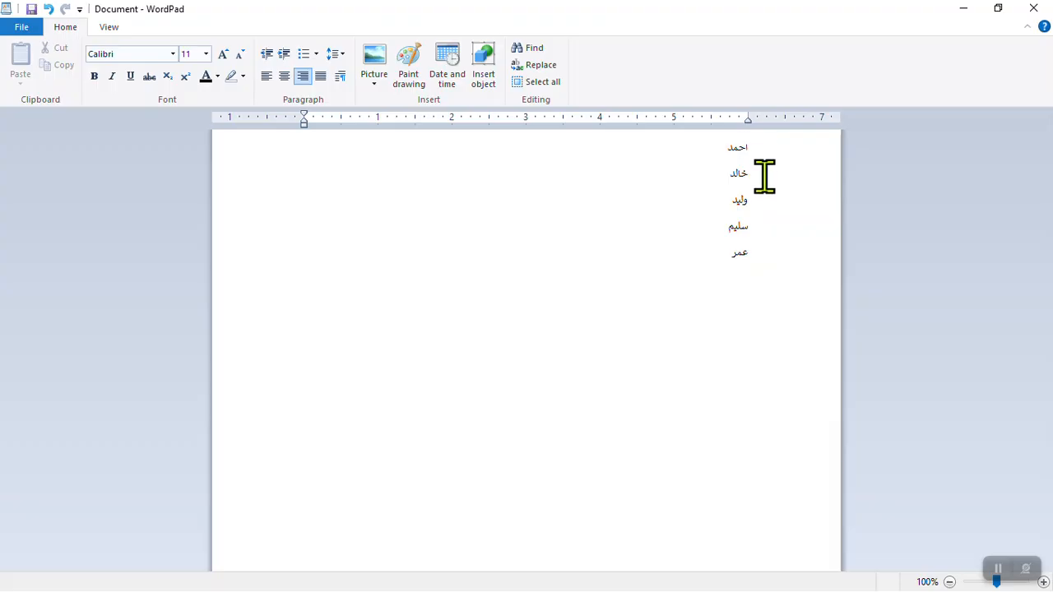
key(Return)
key(BackSpace)
double_click(754, 146)
click(755, 146)
double_click(753, 147)
key(Right)
key(Return)
key(ctrl+z)
- Insert six blank lines above the first name in the list
click(748, 146)
key(Return)
key(Return)
key(Return)
key(Return)
key(Return)
key(Return)
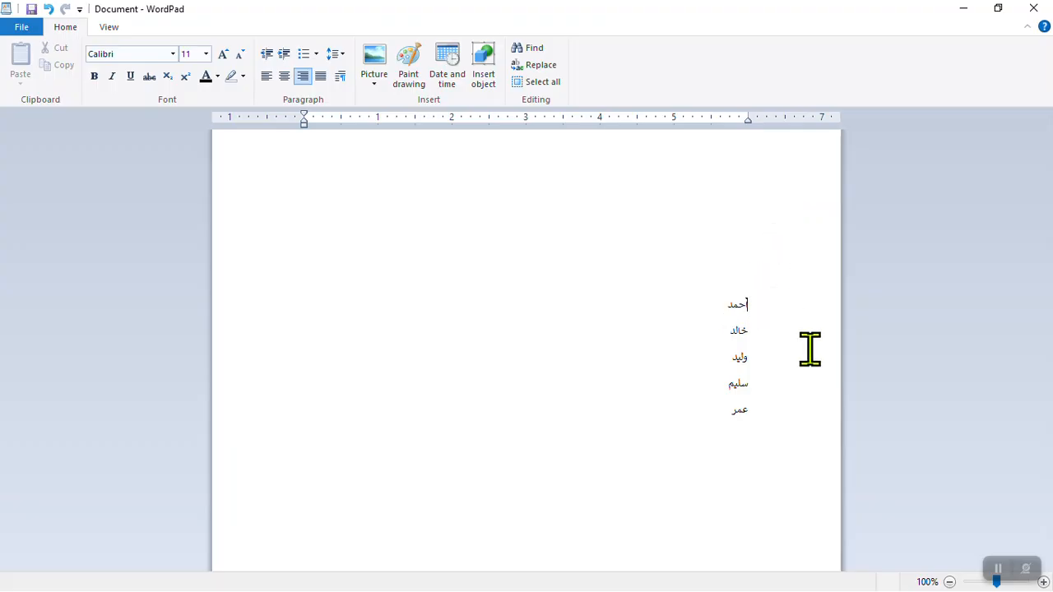
- Remove the extra blank lines above the list of names so that only one is left
key(BackSpace)
key(BackSpace)
key(BackSpace)
key(BackSpace)
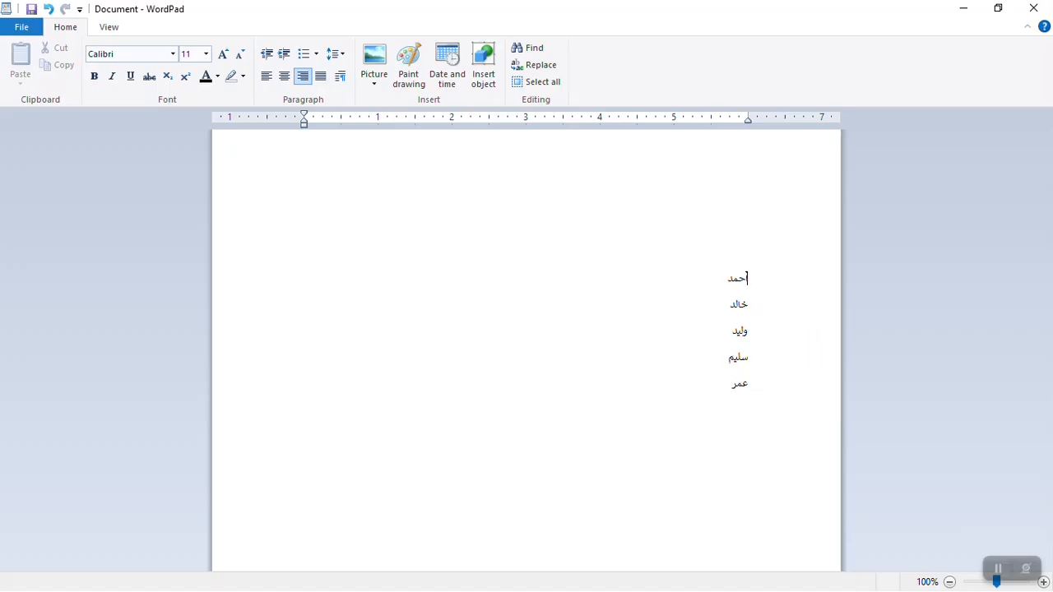
key(BackSpace)
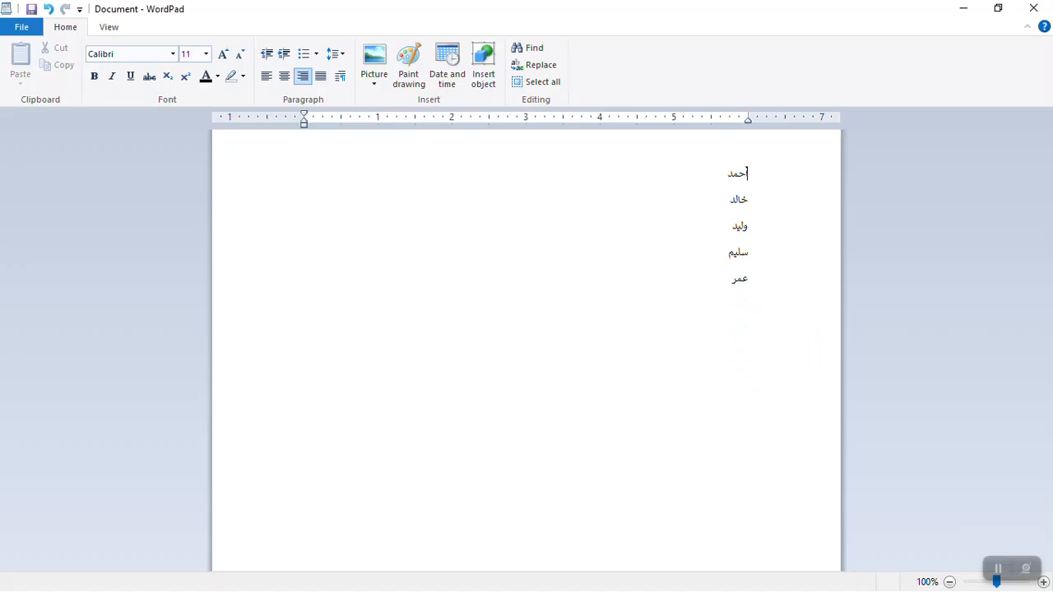
- Open the On-Screen Keyboard with the Run command osk, look at its keys and close it again
key(super+r)
key(Return)
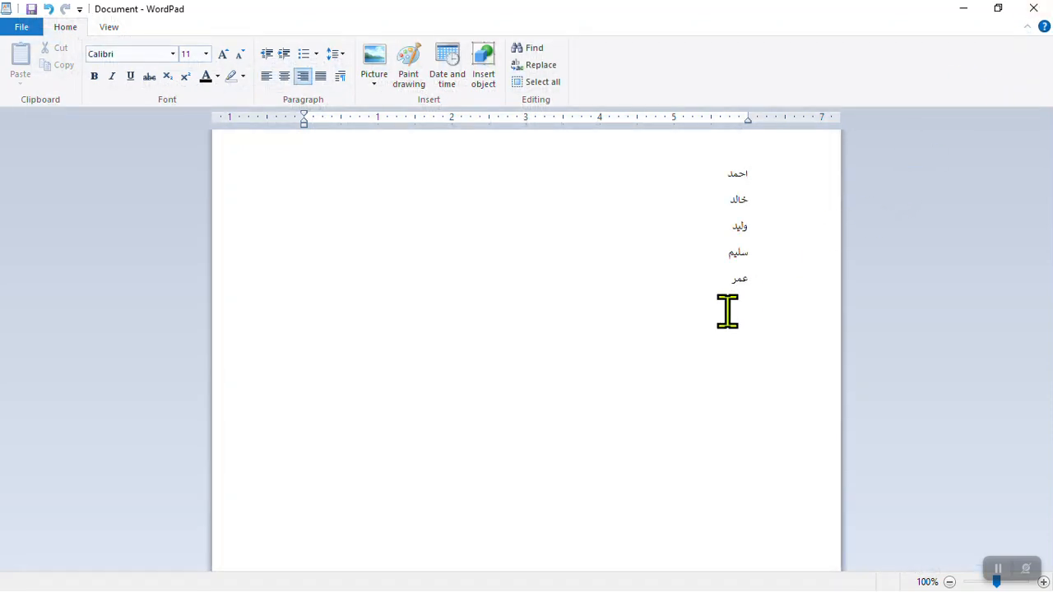
key(super+r)
text(خسن)
key(Return)
key(Return)
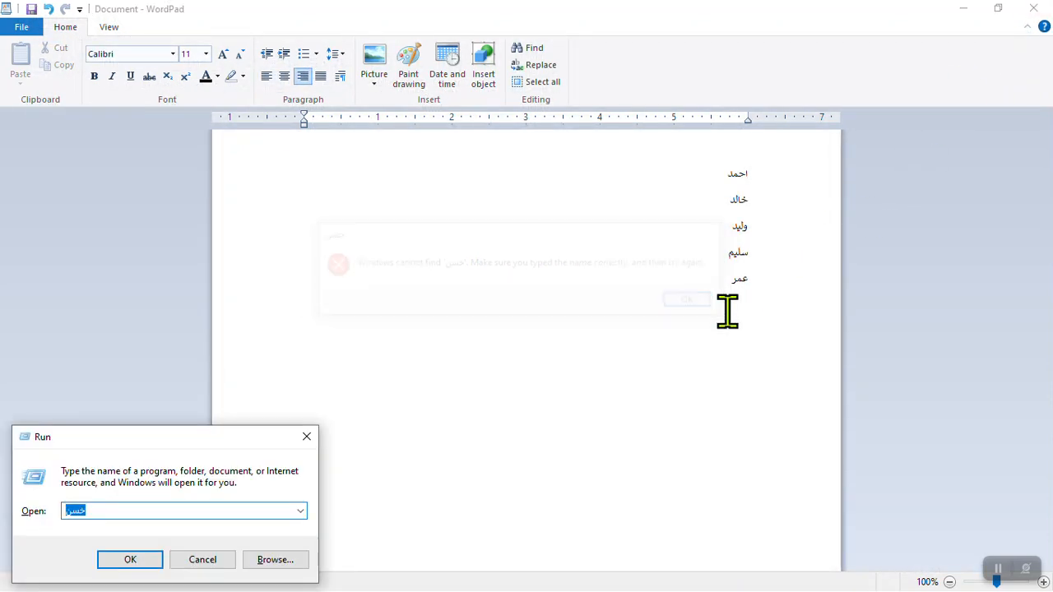
text(osk)
key(Return)
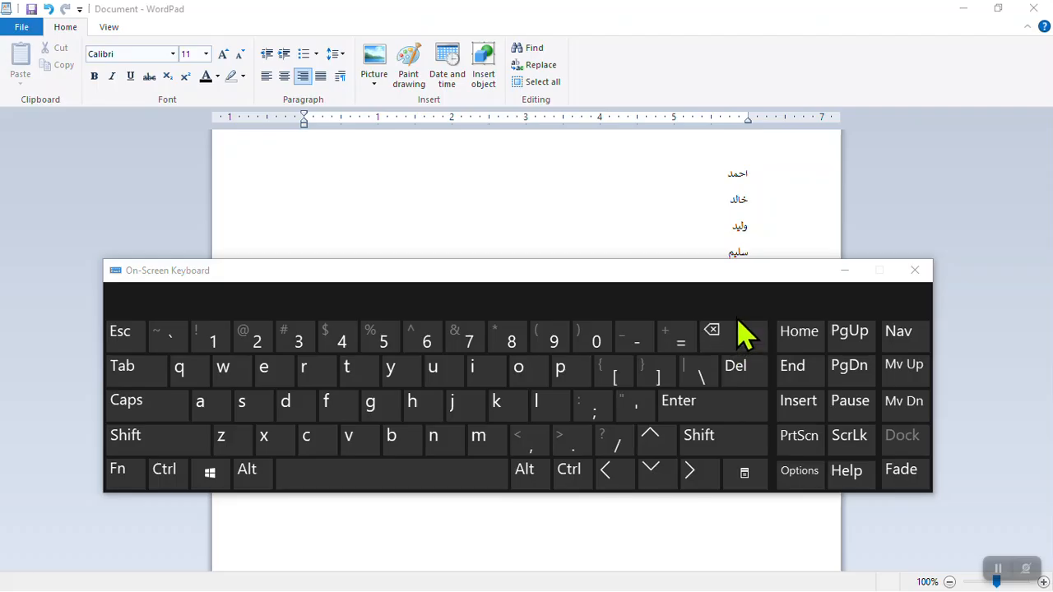
click(914, 270)
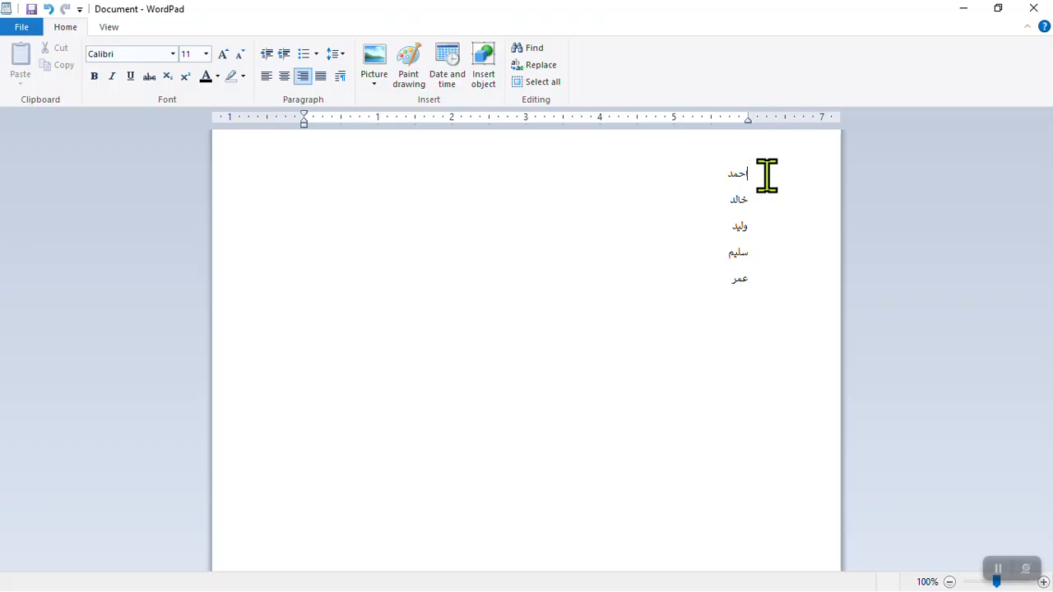
click(602, 329)
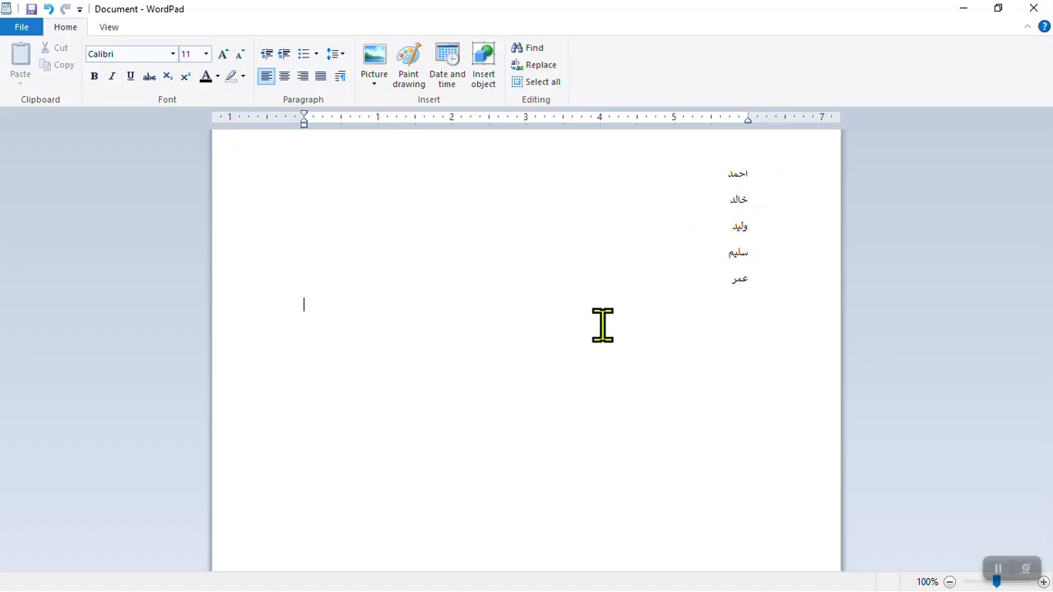
click(761, 155)
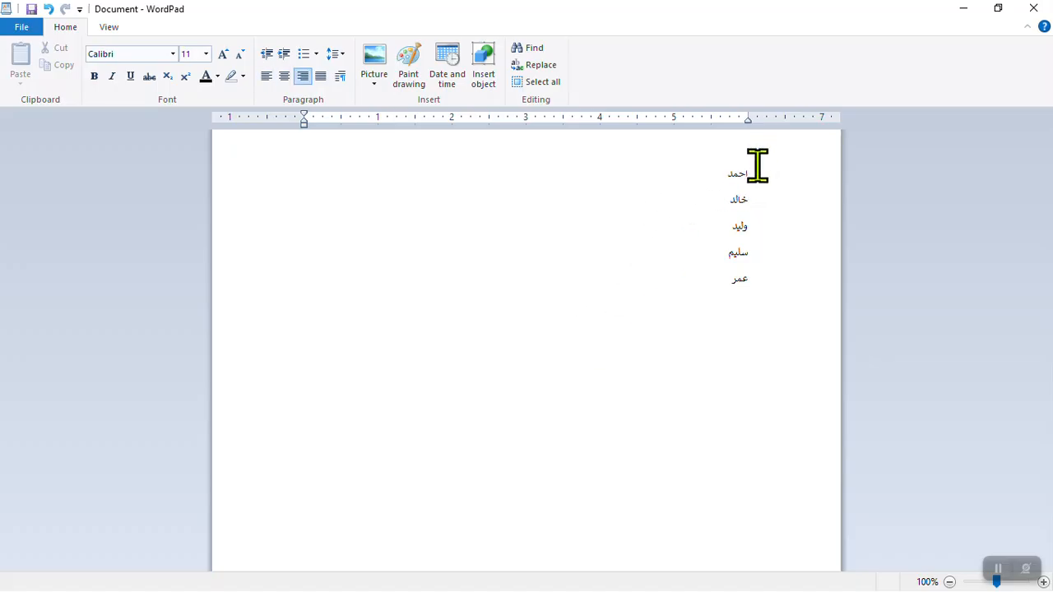
text(hsl)
key(BackSpace)
key(BackSpace)
key(BackSpace)
text(اسم)
key(BackSpace)
key(BackSpace)
key(BackSpace)
- Write the Pashto text "زه دافغا" on the blank line above the list of names
text(زه داف)
text(غدلسن)
key(BackSpace)
key(BackSpace)
key(BackSpace)
key(BackSpace)
key(BackSpace)
text(ان)
key(BackSpace)
text(يپمسشبشسكمب)
key(BackSpace)
key(BackSpace)
key(BackSpace)
key(BackSpace)
key(BackSpace)
key(BackSpace)
key(BackSpace)
key(BackSpace)
key(BackSpace)
key(BackSpace)
key(BackSpace)
text(۴۴۴۴۴۴۴۴۴۴۴۴۴۴۴۴۴۴۴۴۴۴۴۴)
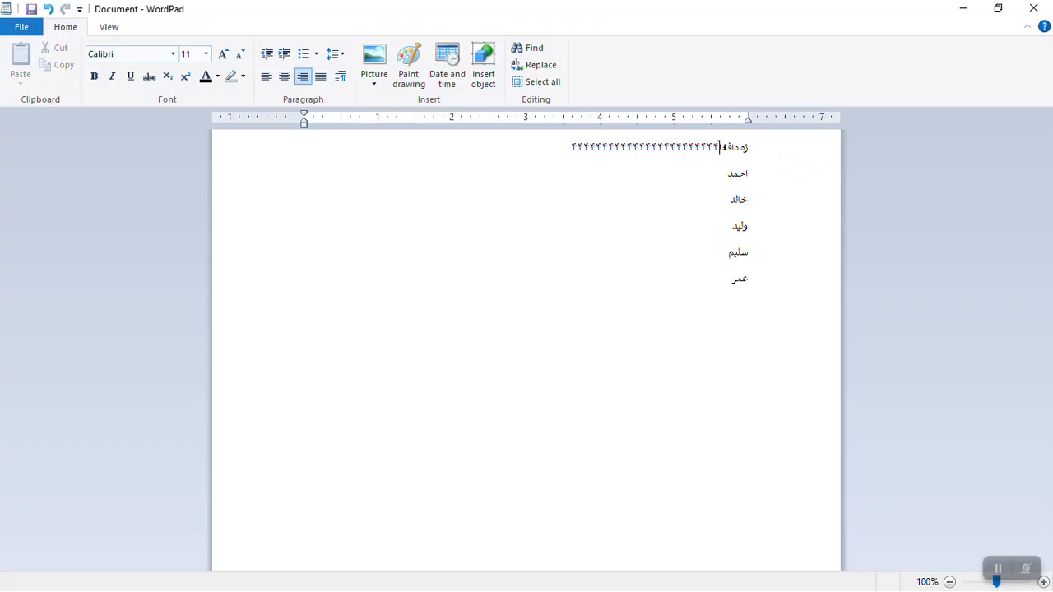
key(BackSpace)
key(BackSpace)
key(BackSpace)
key(BackSpace)
key(BackSpace)
key(BackSpace)
key(BackSpace)
key(BackSpace)
key(BackSpace)
key(BackSpace)
key(BackSpace)
key(BackSpace)
key(BackSpace)
key(BackSpace)
key(BackSpace)
key(BackSpace)
key(BackSpace)
key(BackSpace)
key(BackSpace)
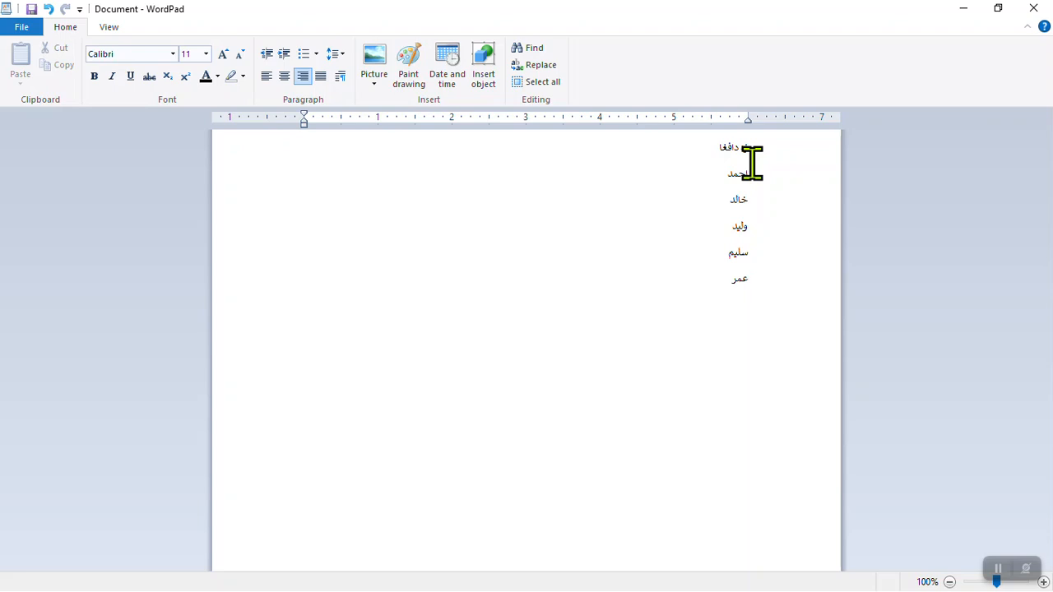
- Complete the unfinished last word of the top line so it reads "زه دافغانستان"
text(نستان)
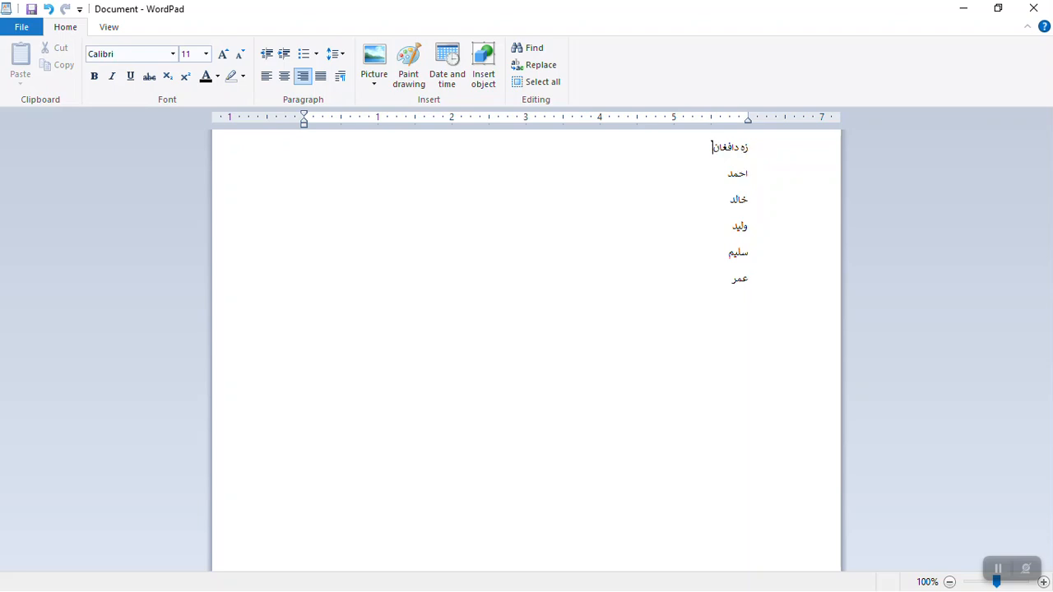
key(BackSpace)
key(BackSpace)
key(BackSpace)
key(BackSpace)
key(BackSpace)
text(ستان سم)
key(BackSpace)
key(BackSpace)
- Continue the top line with "یم افغانستان یو شتمن هیواد دی"
text(یم افغانستان یو شتم)
key(BackSpace)
text(تم)
key(BackSpace)
key(BackSpace)
text(تم)
key(BackSpace)
key(BackSpace)
text(من مع)
key(BackSpace)
key(BackSpace)
text(هیم)
key(BackSpace)
text(واد)
key(Home)
key(End)
text(دی)
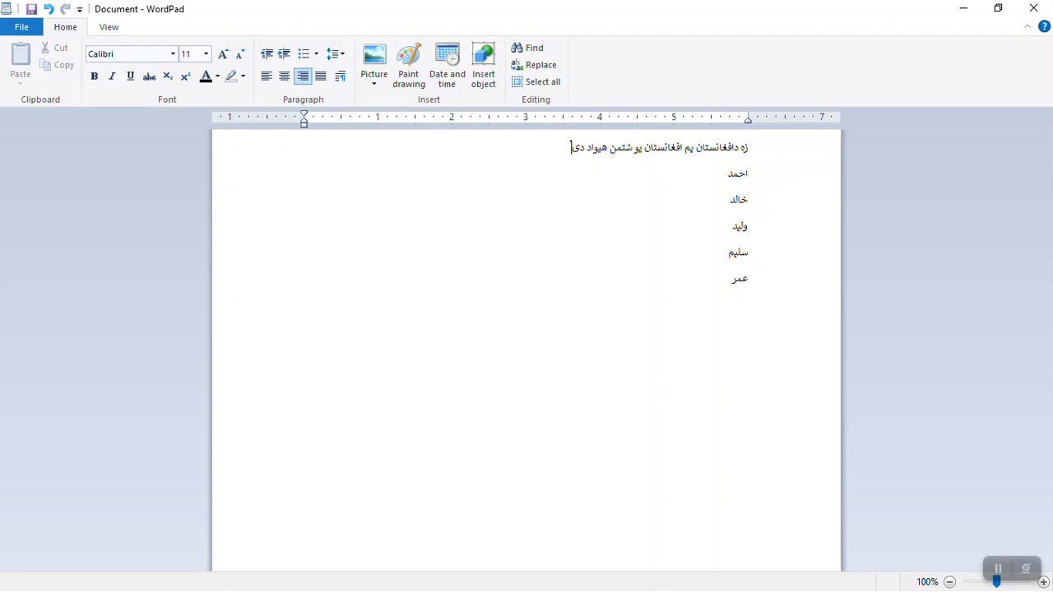
- Cut the first name from the list and paste it into the top sentence after "یم"
double_click(739, 175)
key(super+c)
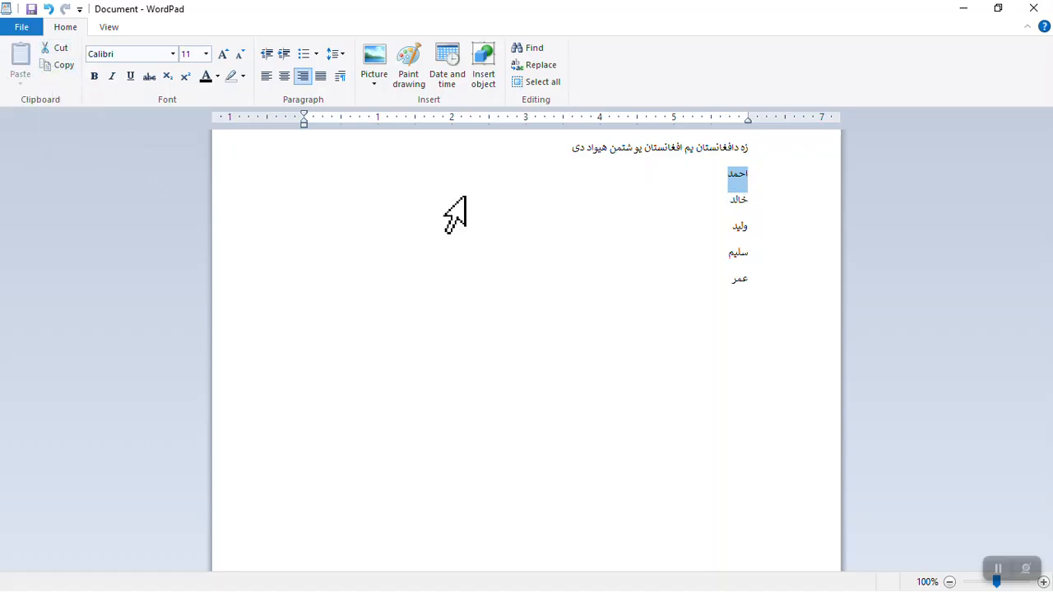
click(58, 49)
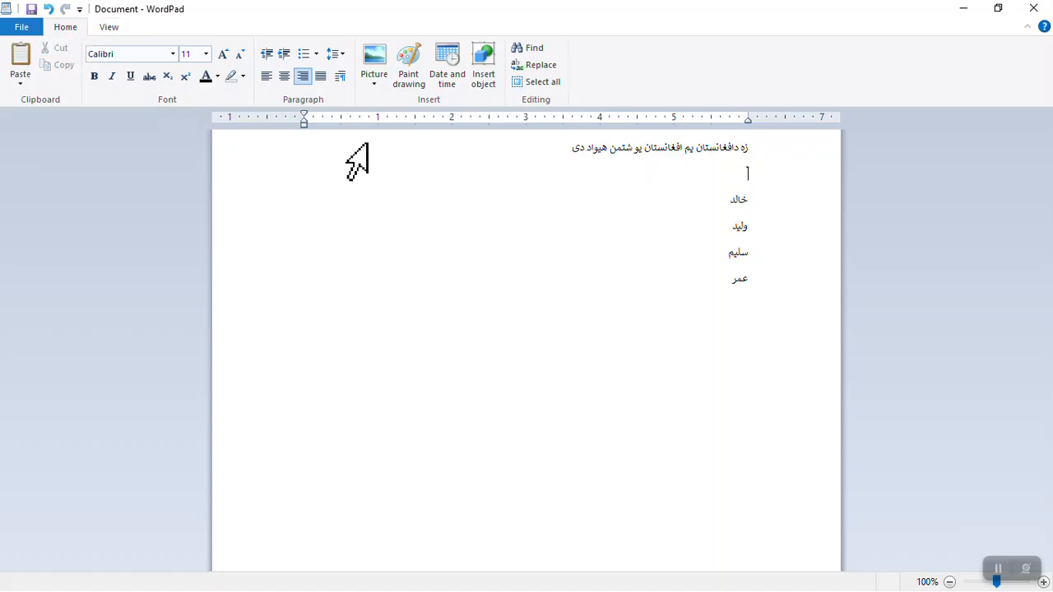
click(686, 148)
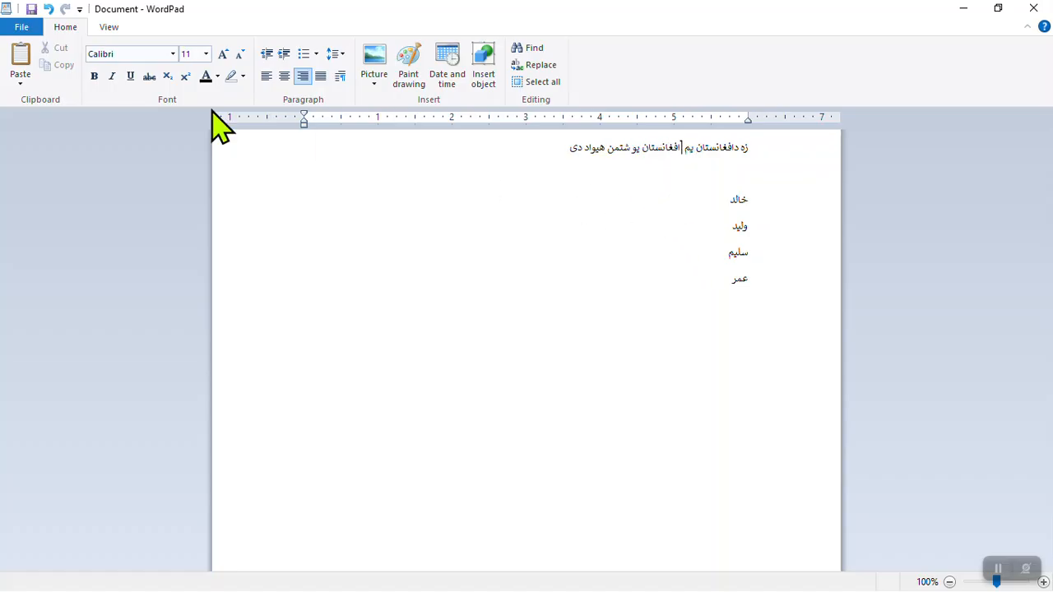
click(15, 74)
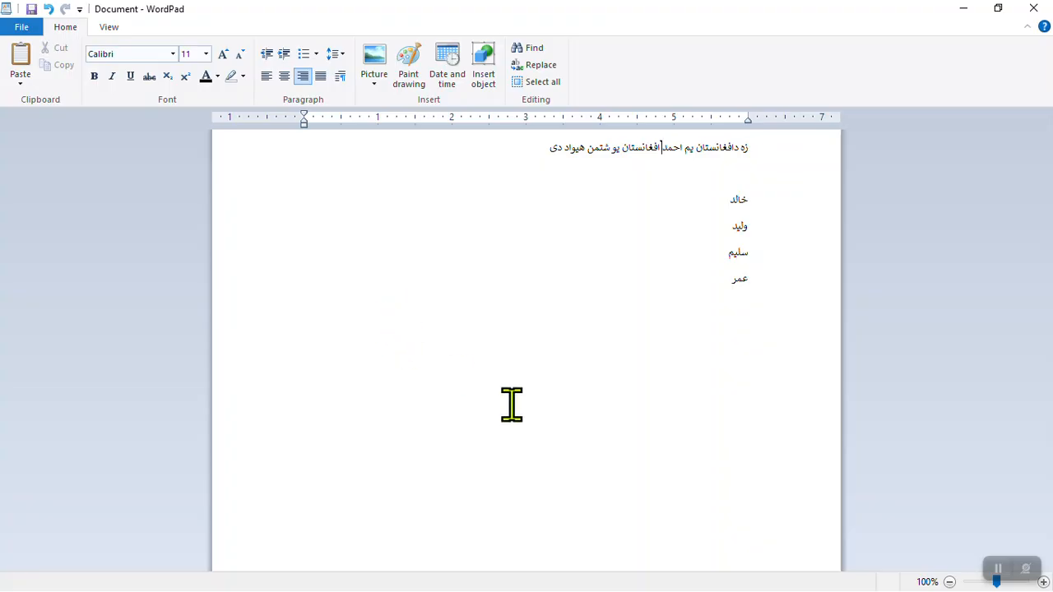
- Delete the entire contents of the document
drag(773, 374, 681, 192)
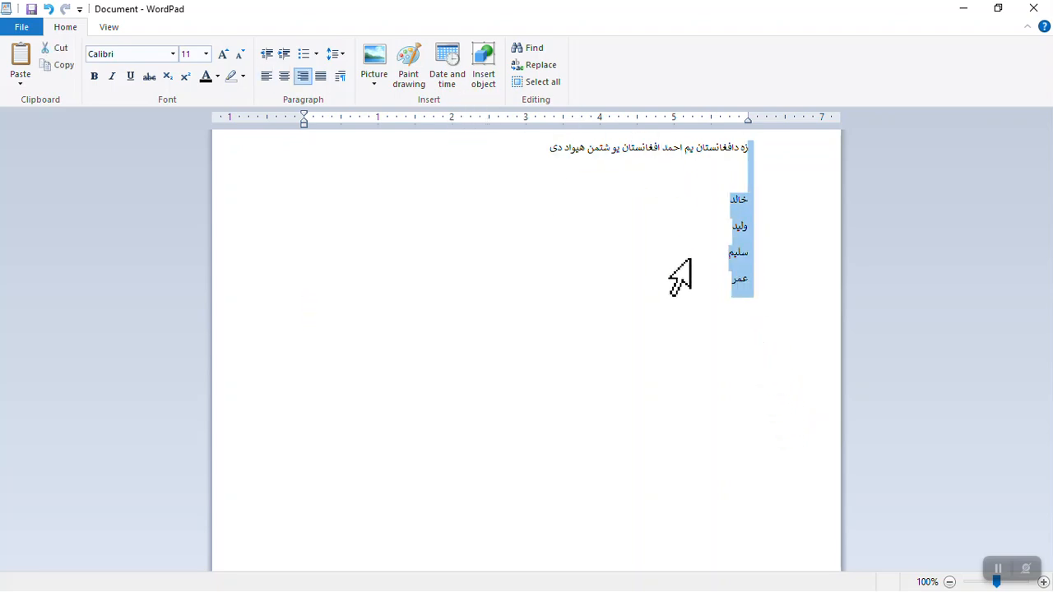
key(ctrl+a)
key(Delete)
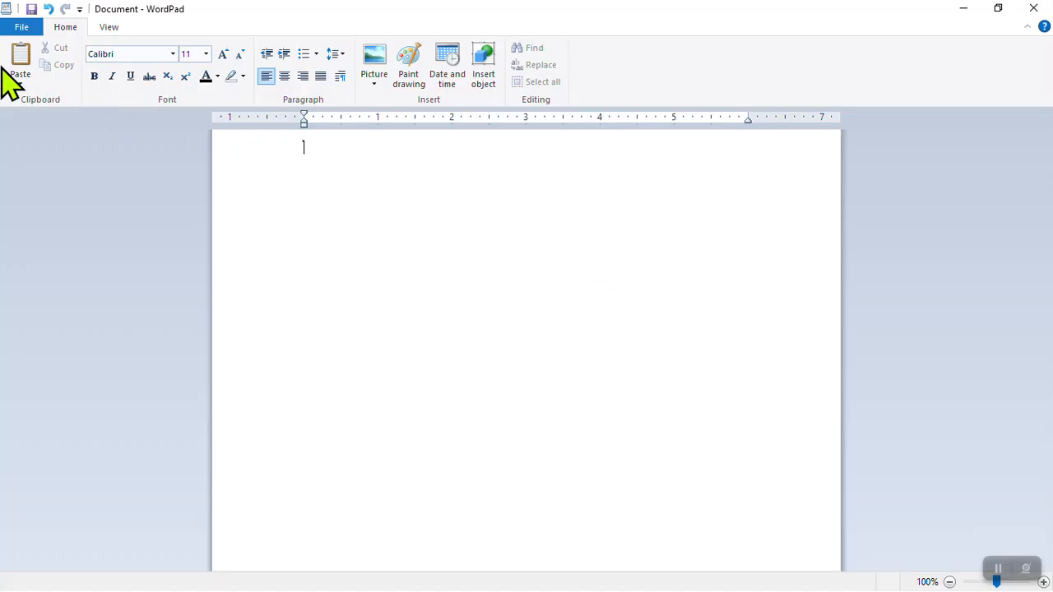
- Switch to Microsoft Word by launching it and open a blank document
key(super)
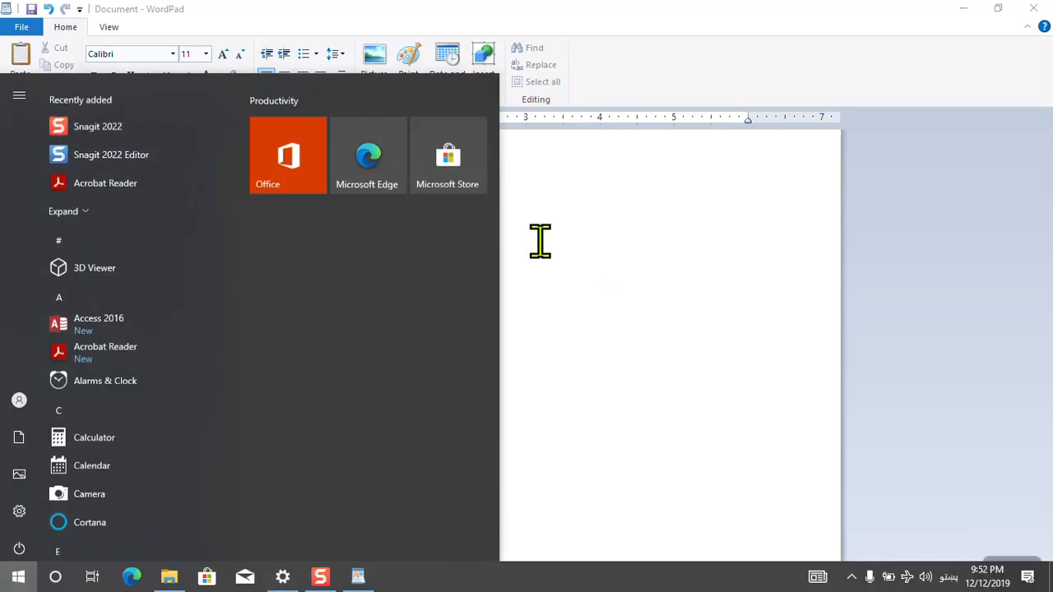
text(صخقي)
key(Return)
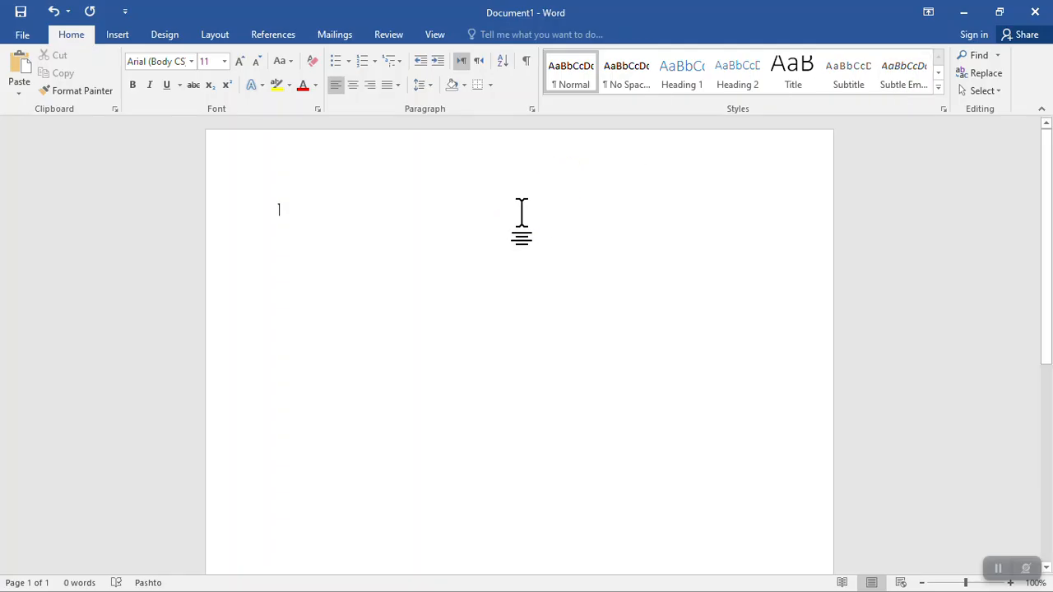
key(alt+shift)
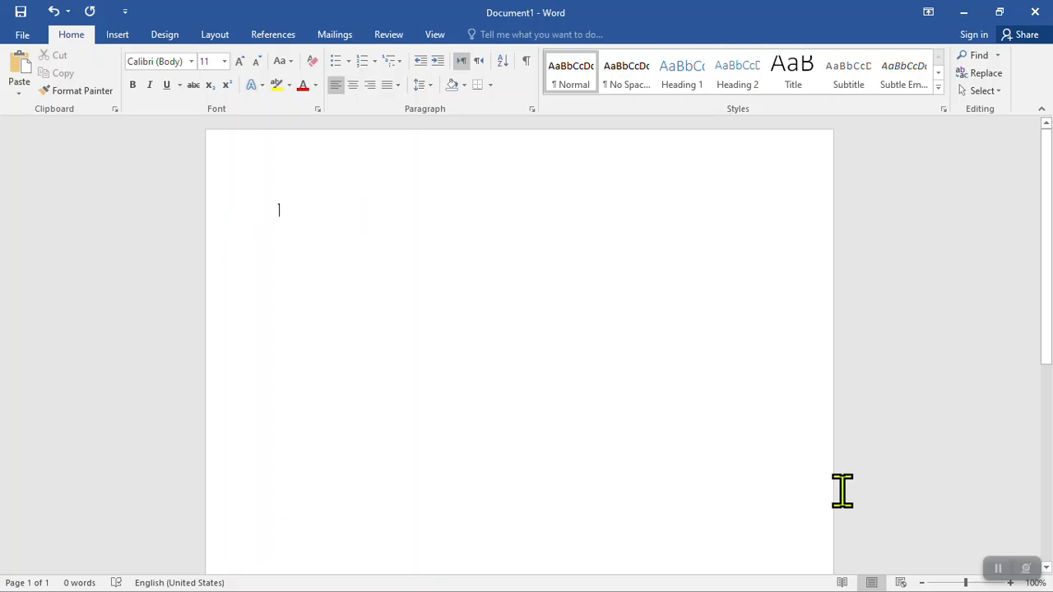
click(993, 572)
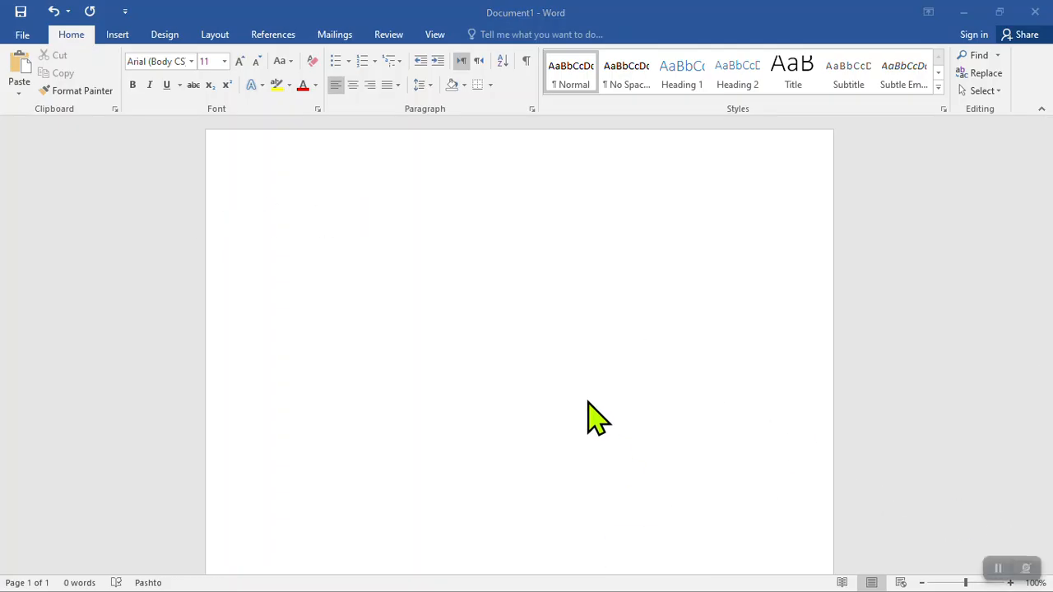
- Change the input language to English and generate sample paragraphs in the blank document with =rand()
click(412, 230)
text(=قشدی)
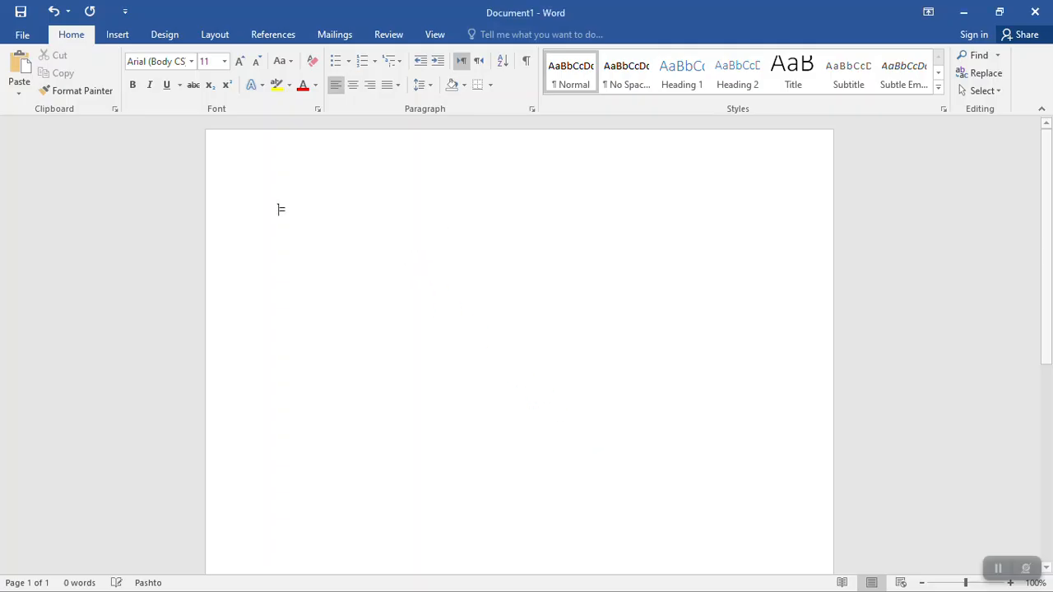
key(alt+shift)
text(=rand()
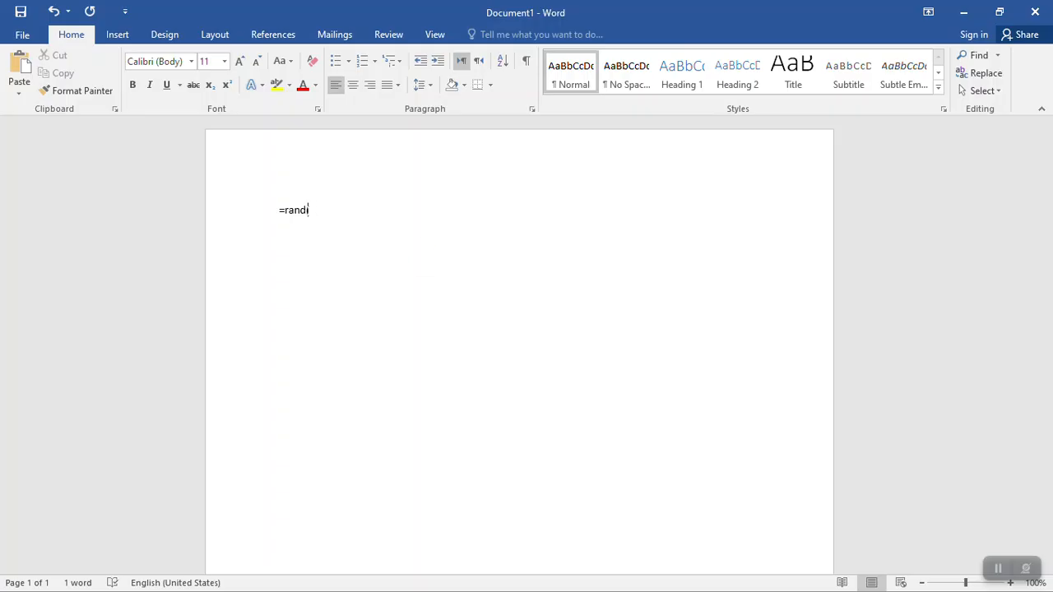
key(Return)
- Copy all the sample paragraphs into the empty WordPad document and put KABUL on the line above them
key(ctrl+a)
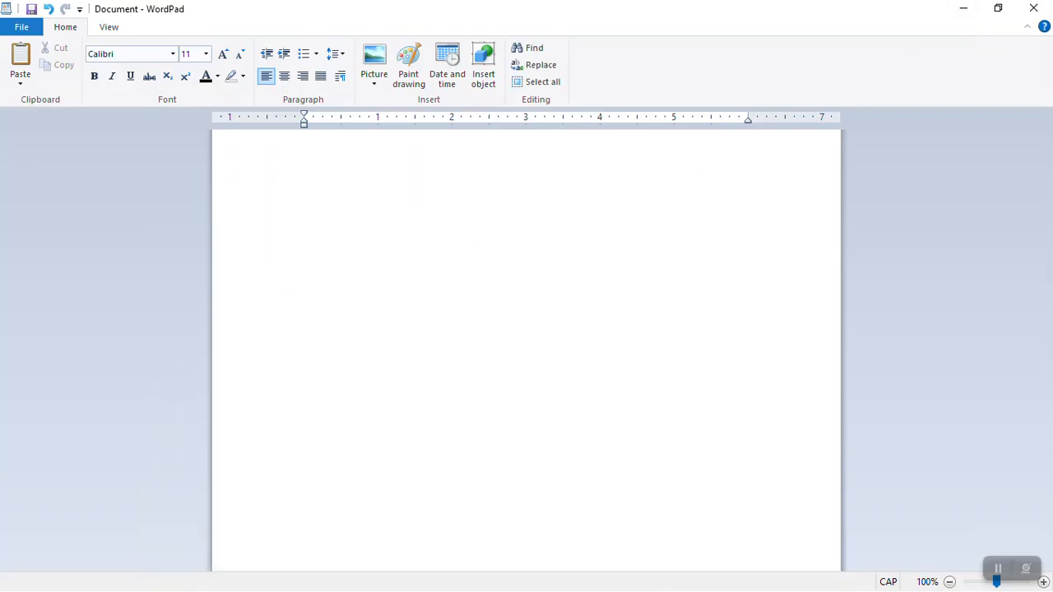
text(Video provides a powerful way to help you prove your point. When you click Online Video, you can paste in the embed code for the video you want to add. You can also type a keyword to search online for the video that best fits your document. To make your document look professionally produced, Word provides header, footer, cover page, and text box designs that complement each other. For example, you can add a matching cover page, header, and sidebar. Click Insert and then choose the elements you want from the different galleries. Themes and styles also help keep your document coordinated. When you click Design and choose a new Theme, the pictures, charts, and SmartArt graphics change to match your new theme. When you apply styles, your headings change to match the new theme. Save time in Word with new buttons that show up where you need them. To change the way a picture fits in your document, click it and a button for layout options appears next to it. When you work on a table, click where you want to add a row or a column, and then click the plus sign. Reading is easier, too, in the new Reading view. You can collapse parts of the document and focus on the text you want. If you need to stop reading before you reach the end, Word remembers where you left off - even on another device.)
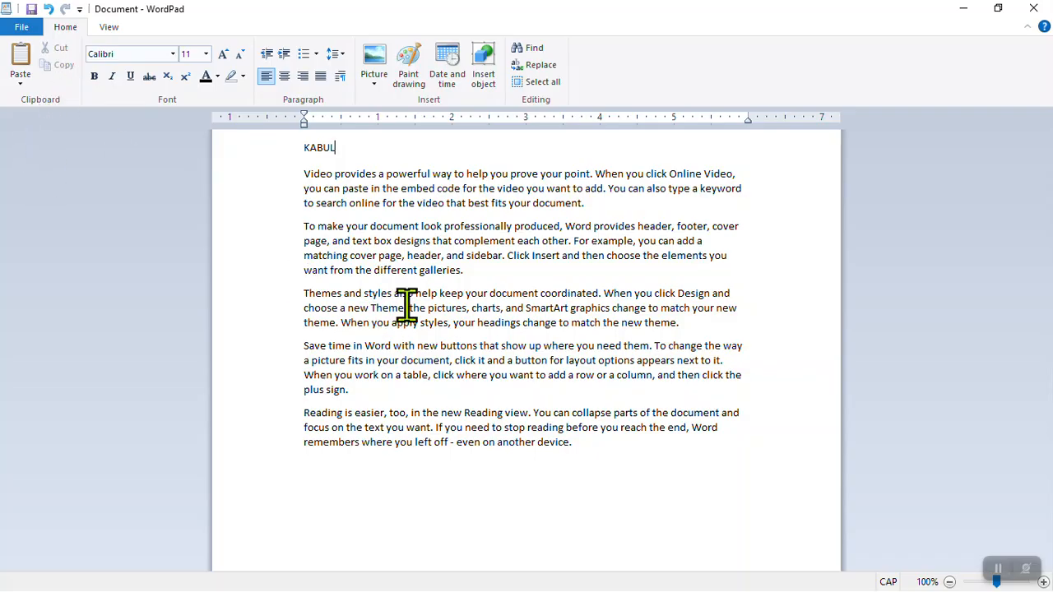
- Format the paragraph beginning "Video provides" as bold, in the Bernard MT Condensed font and in red
drag(597, 212, 280, 177)
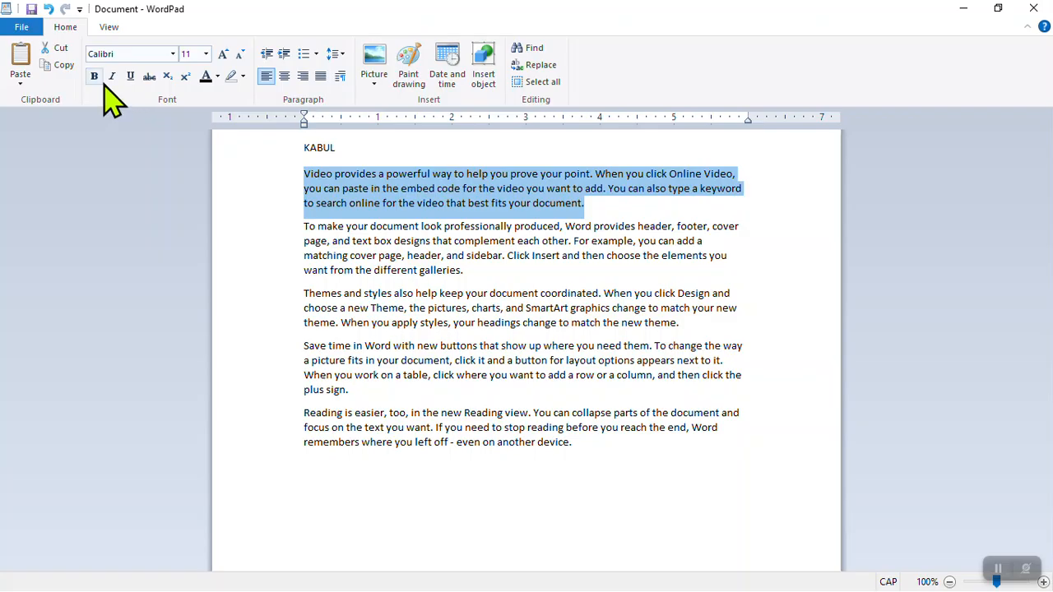
click(172, 54)
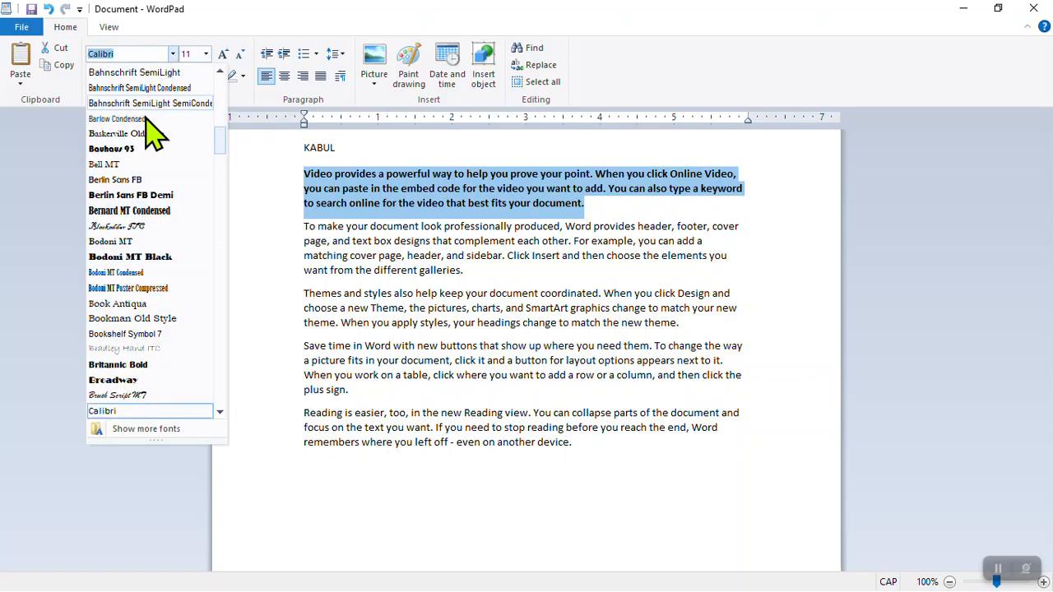
click(136, 210)
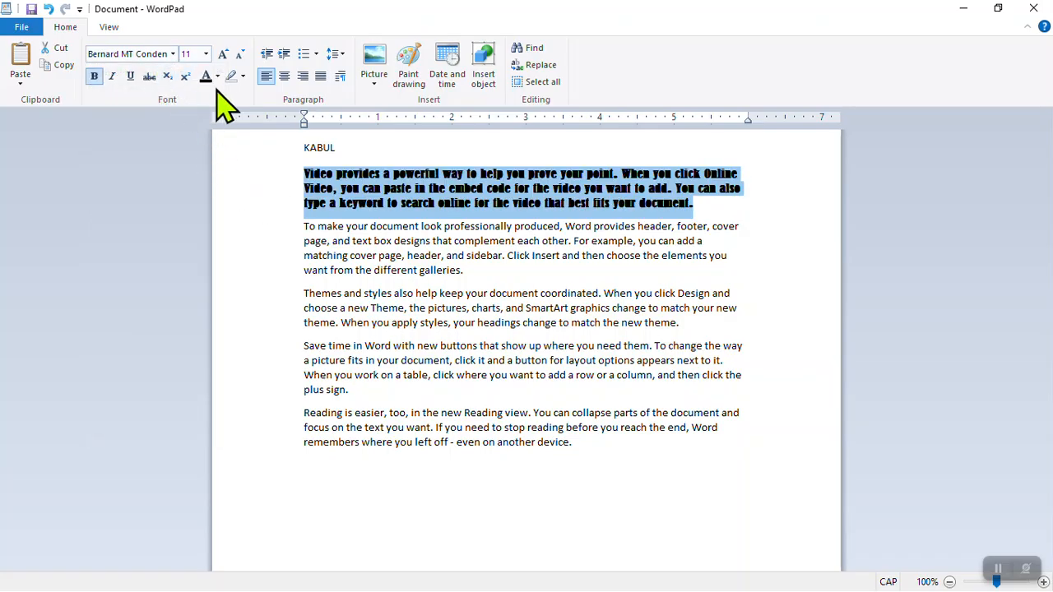
click(217, 77)
click(221, 114)
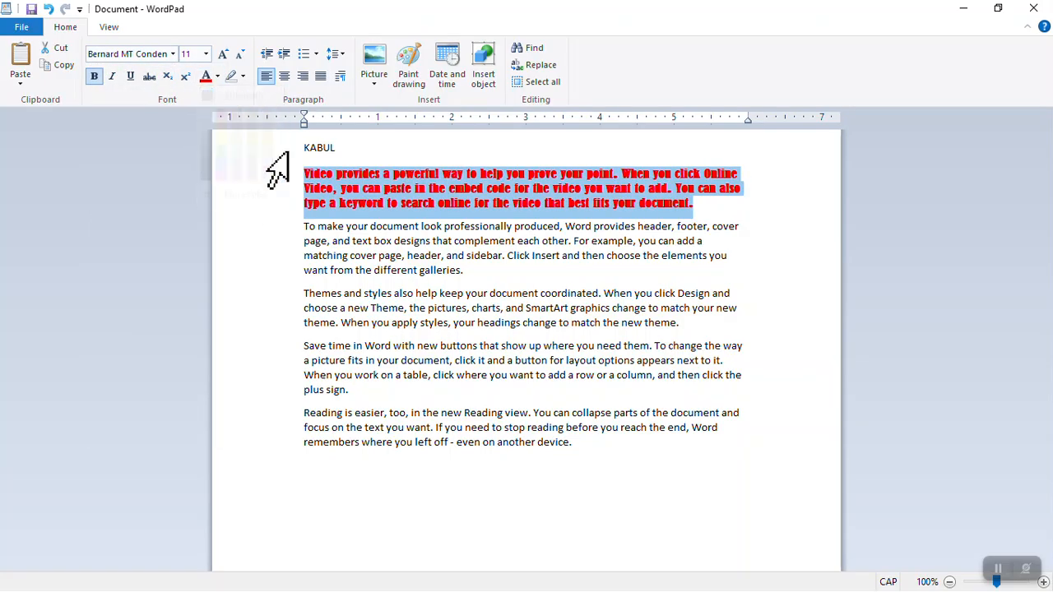
click(573, 463)
drag(695, 204, 210, 160)
click(593, 473)
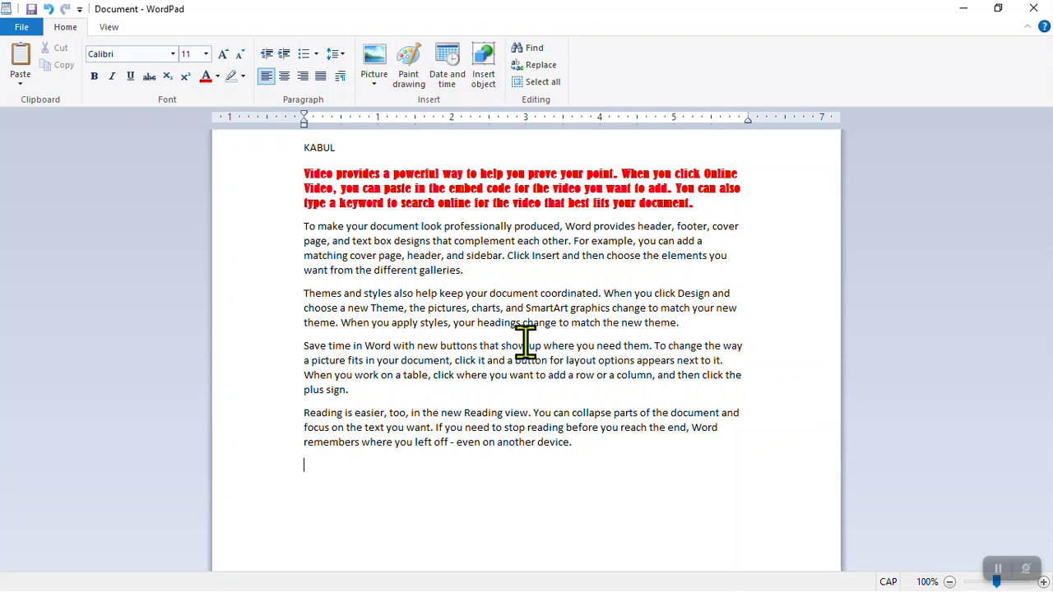
drag(693, 205, 282, 176)
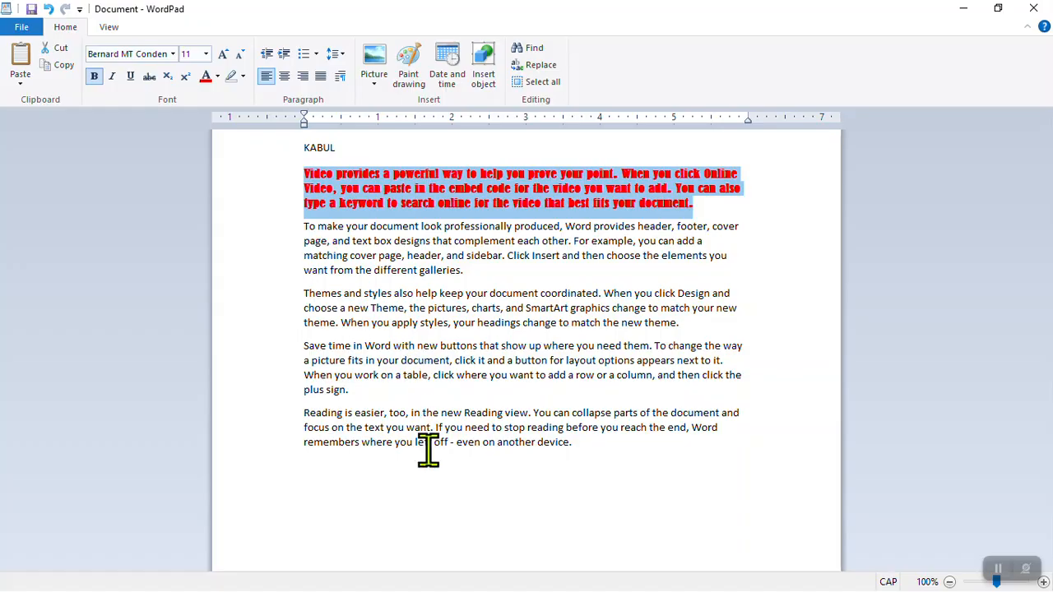
click(337, 466)
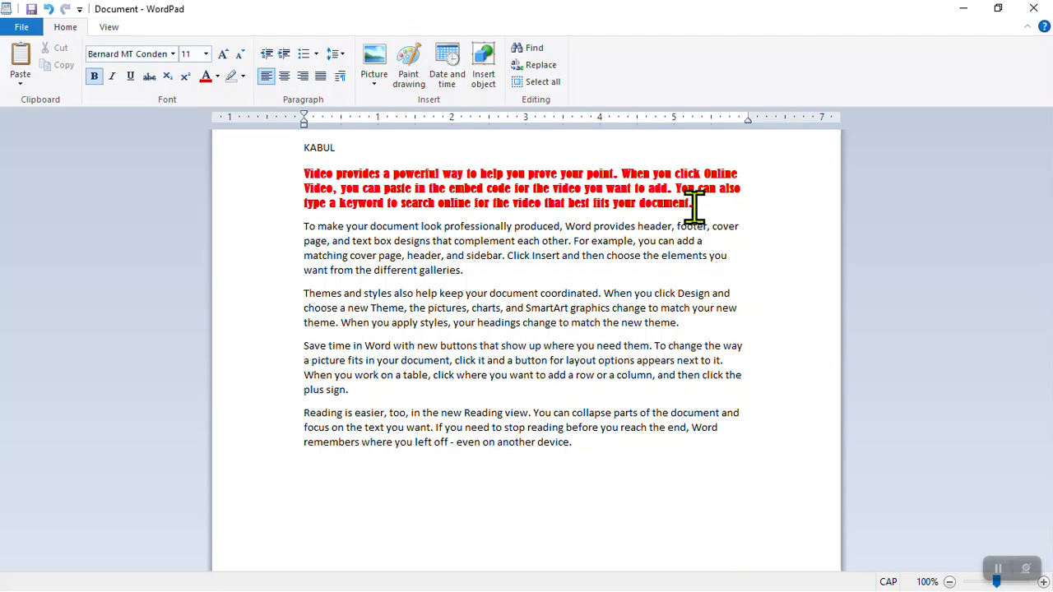
drag(712, 206, 298, 181)
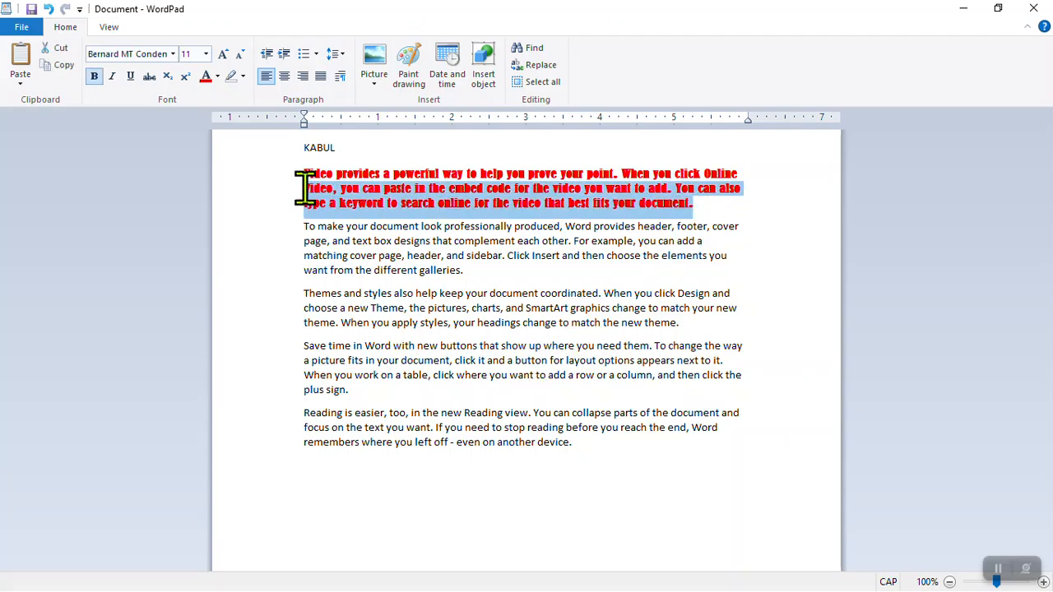
click(321, 471)
drag(699, 205, 272, 162)
- Try moving the red "Video provides" paragraph to the empty line after the last paragraph with cut and paste, and undo the move
drag(700, 207, 273, 168)
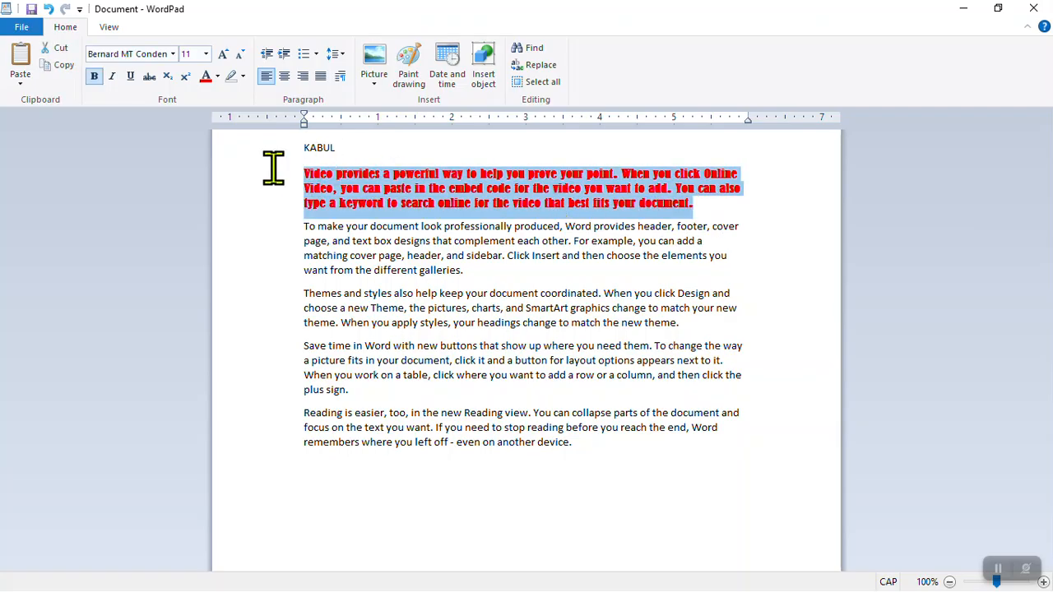
click(58, 51)
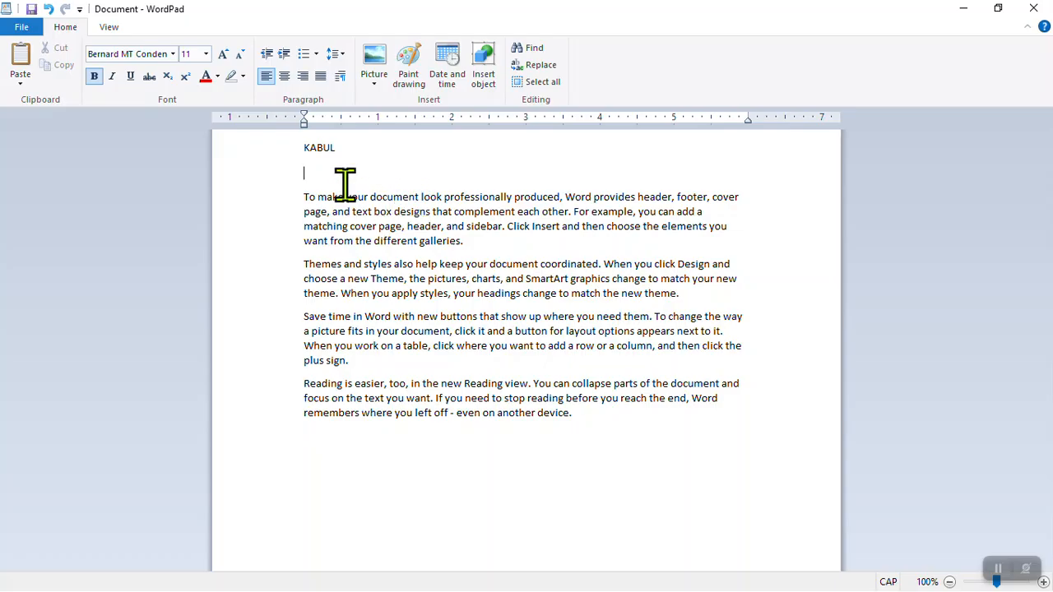
click(323, 434)
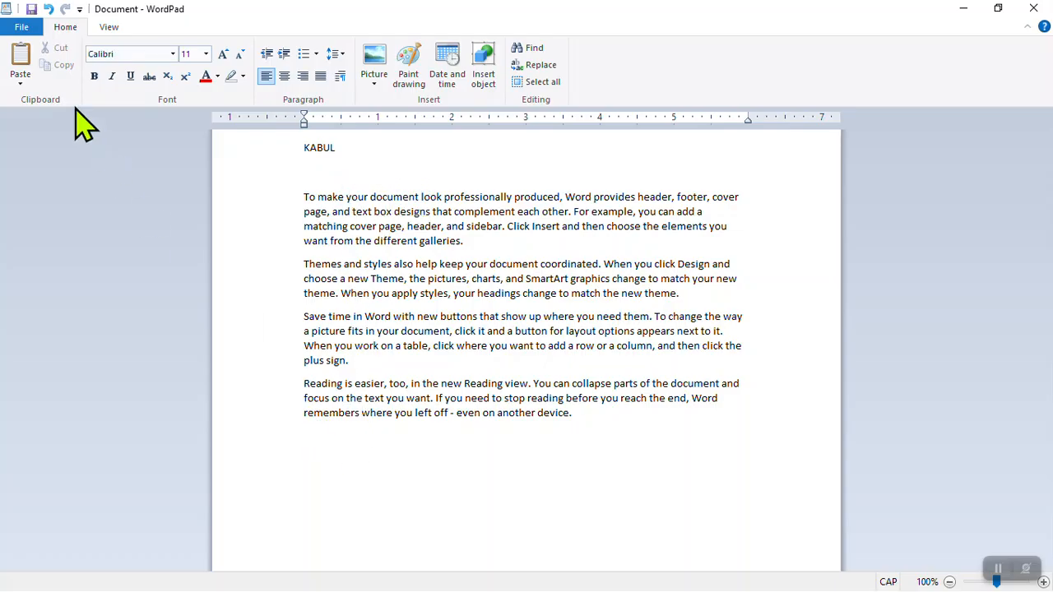
click(20, 54)
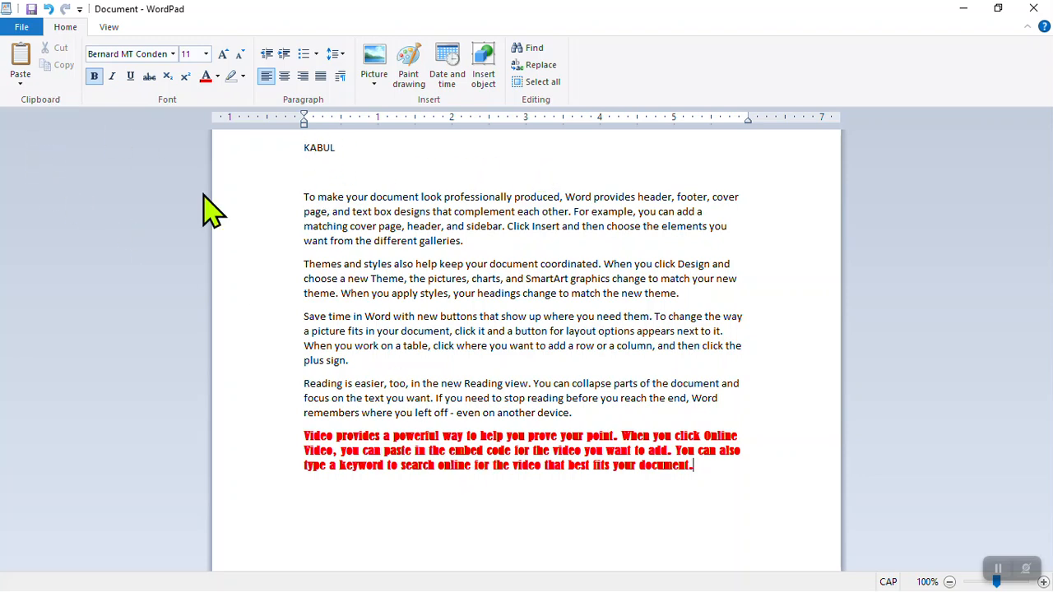
key(ctrl+z)
key(ctrl+z)
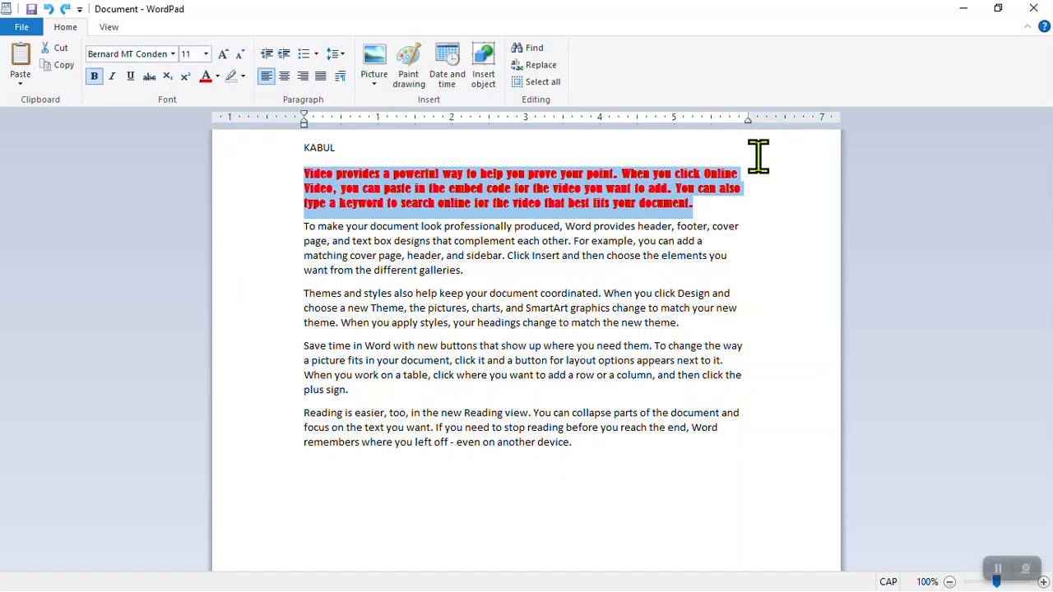
- Copy the red "Video provides" paragraph and paste it on the empty line after the last paragraph
click(58, 67)
click(364, 482)
click(12, 71)
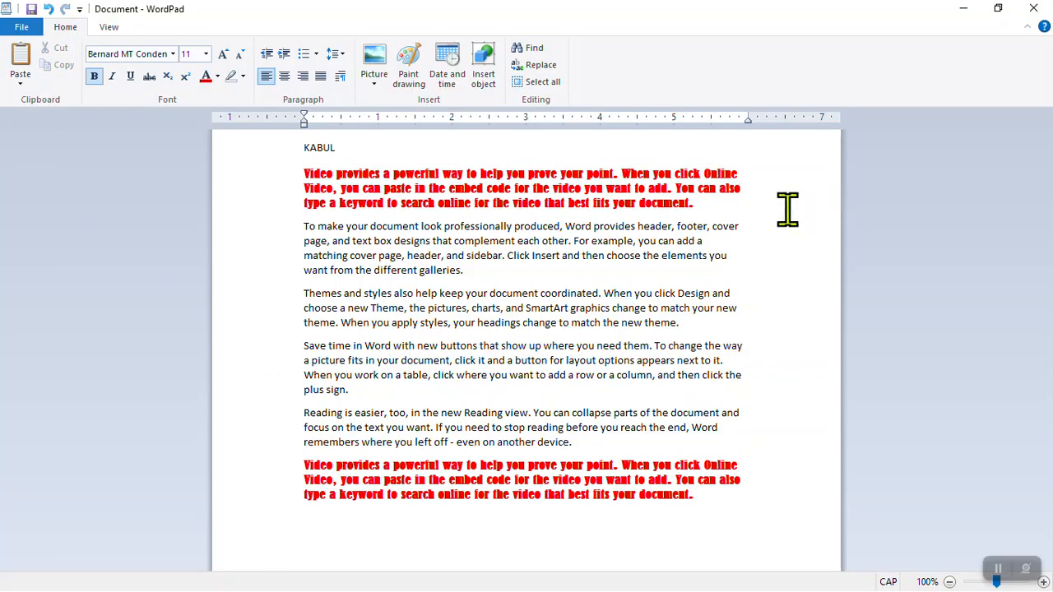
drag(725, 207, 258, 151)
drag(576, 533, 309, 467)
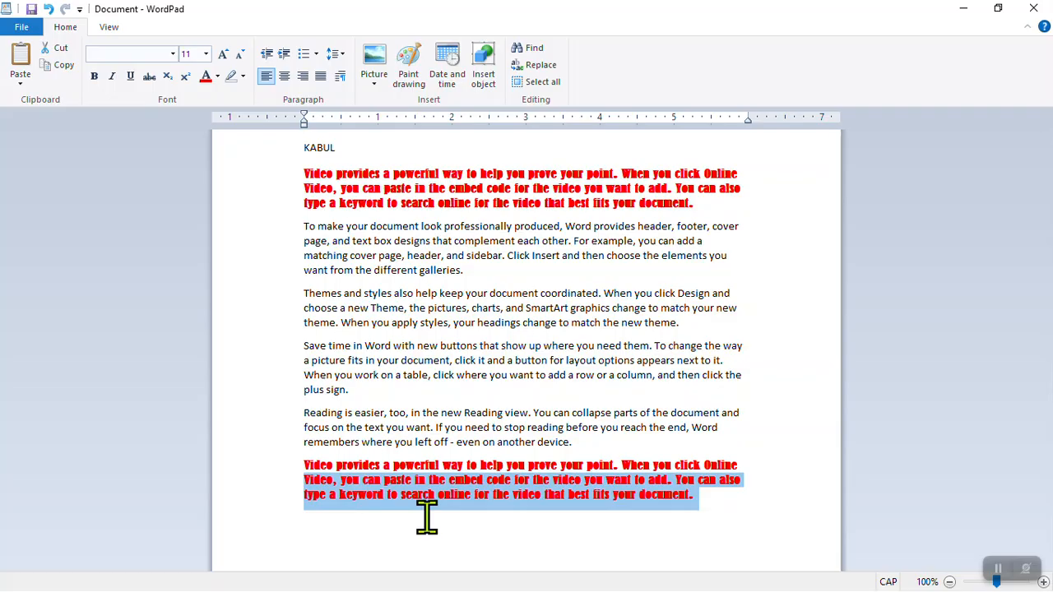
- Paste the copied paragraph several times in a row after the words "search online" in the red paragraph ending the document
click(475, 495)
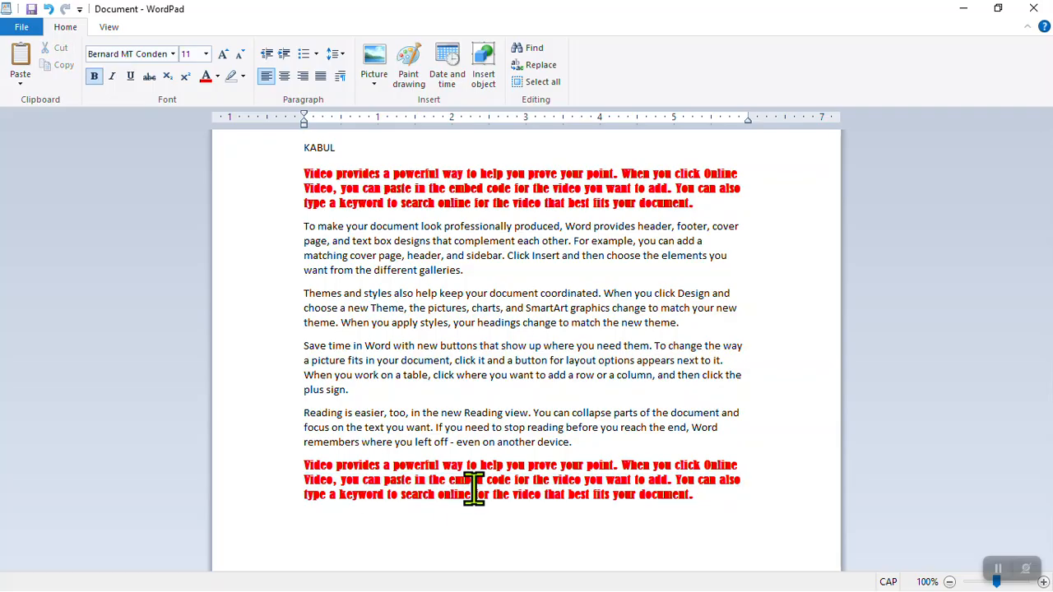
click(22, 80)
click(41, 101)
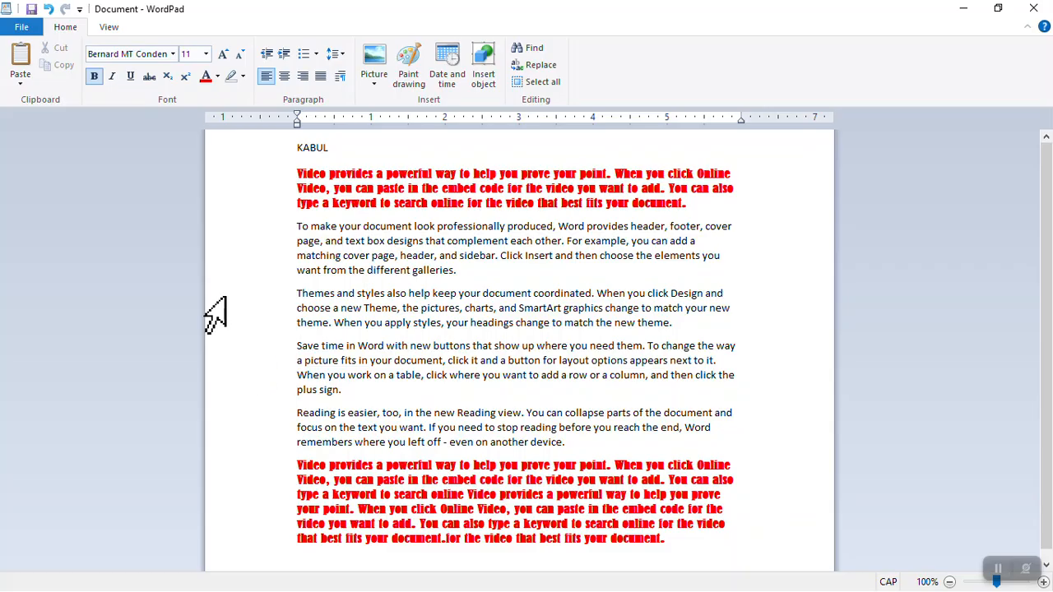
click(21, 59)
click(21, 59)
click(21, 59)
click(21, 60)
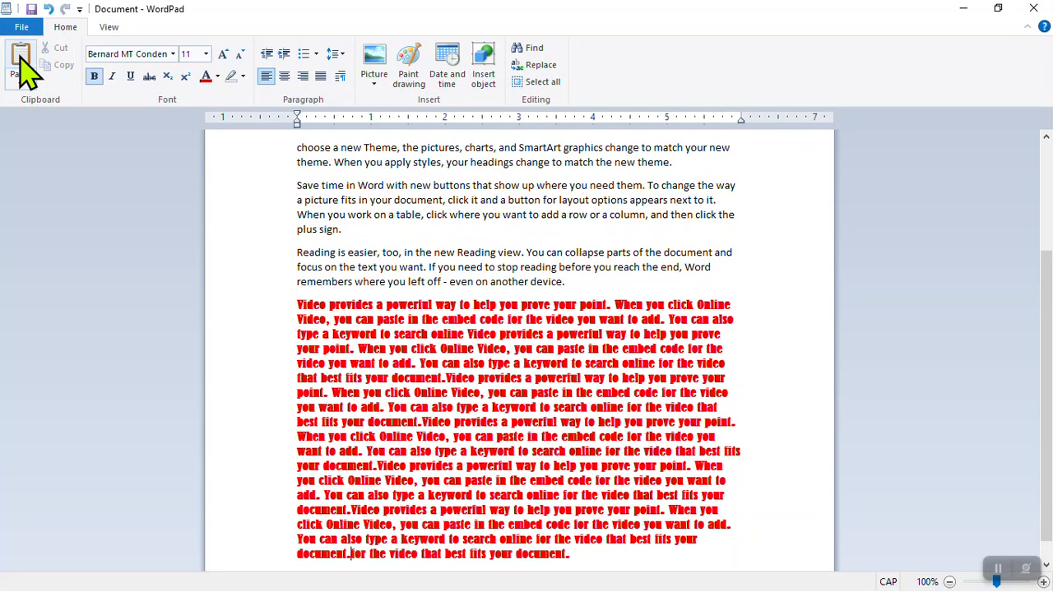
- Undo the repeated pastes of the red paragraph at the end of the document
key(ctrl+z)
key(ctrl+z)
key(ctrl+z)
key(ctrl+z)
key(ctrl+z)
key(ctrl+z)
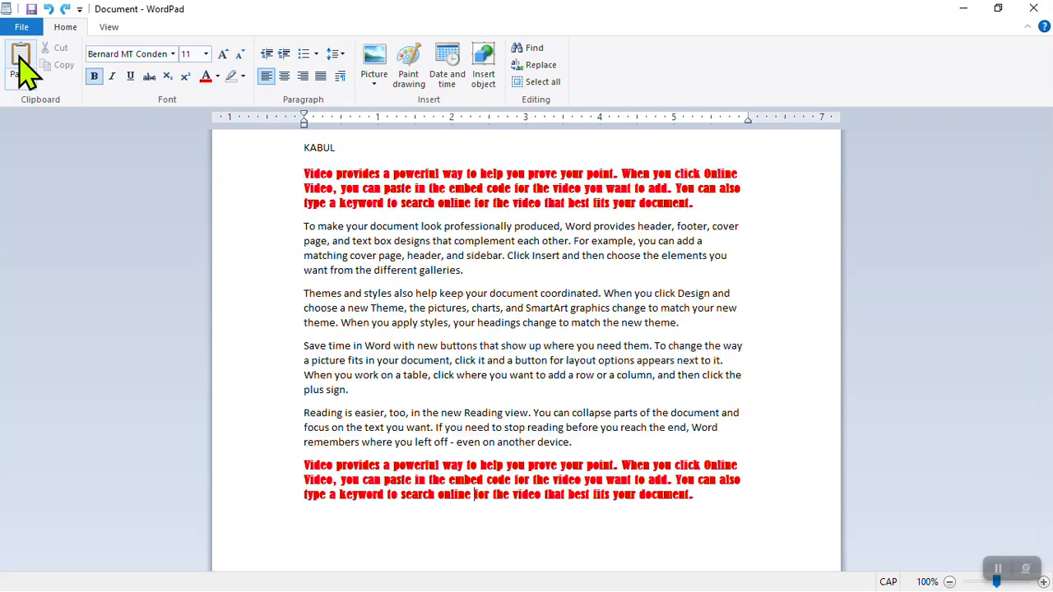
- Copy the red "Video provides" paragraph and use Paste Special to insert it after the last paragraph as a Wordpad Document object
drag(728, 204, 289, 194)
key(super+c)
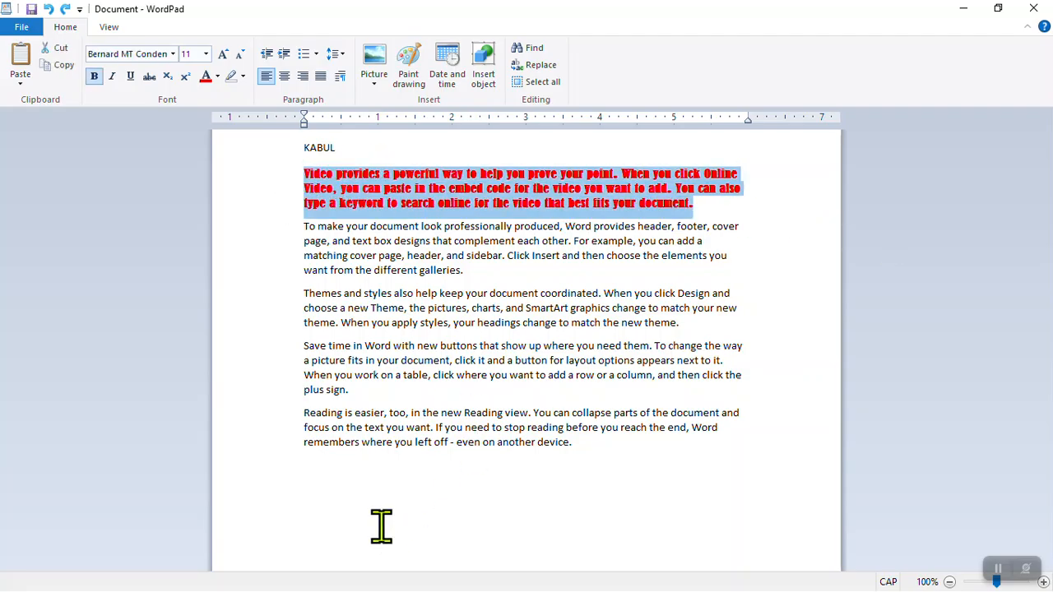
click(337, 465)
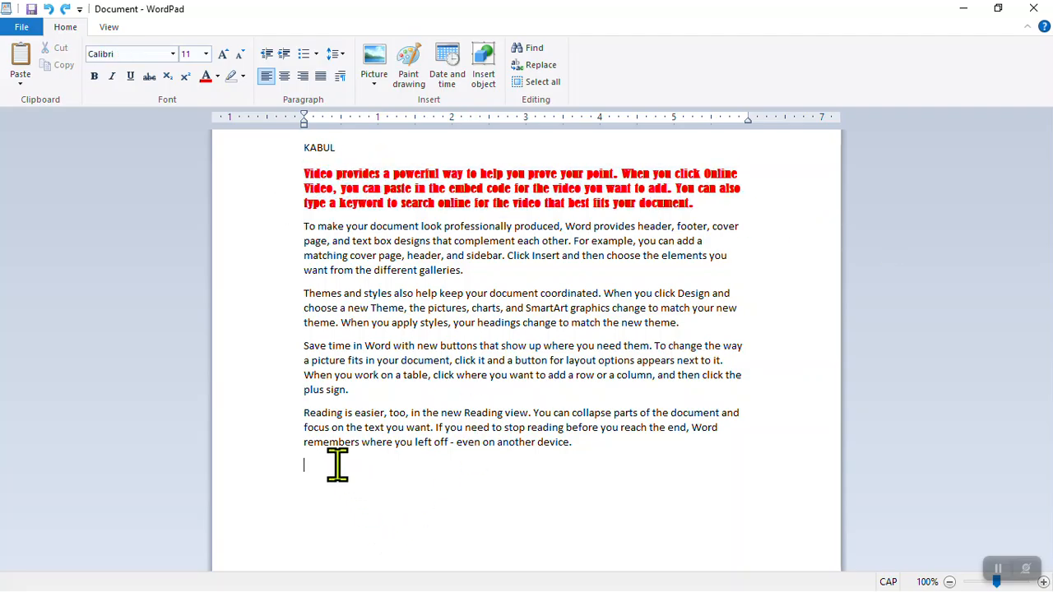
click(18, 82)
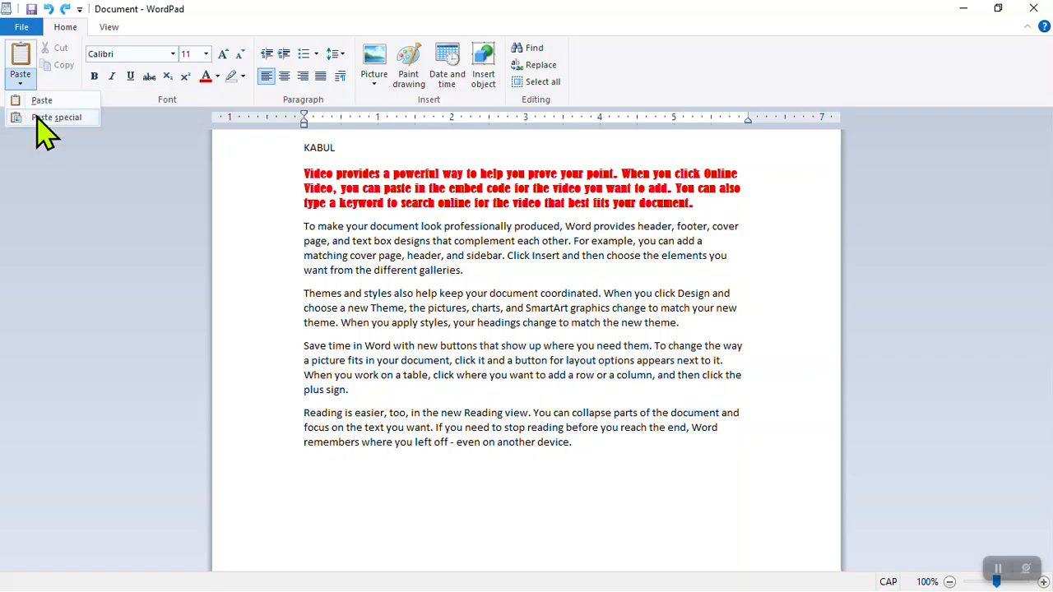
click(40, 119)
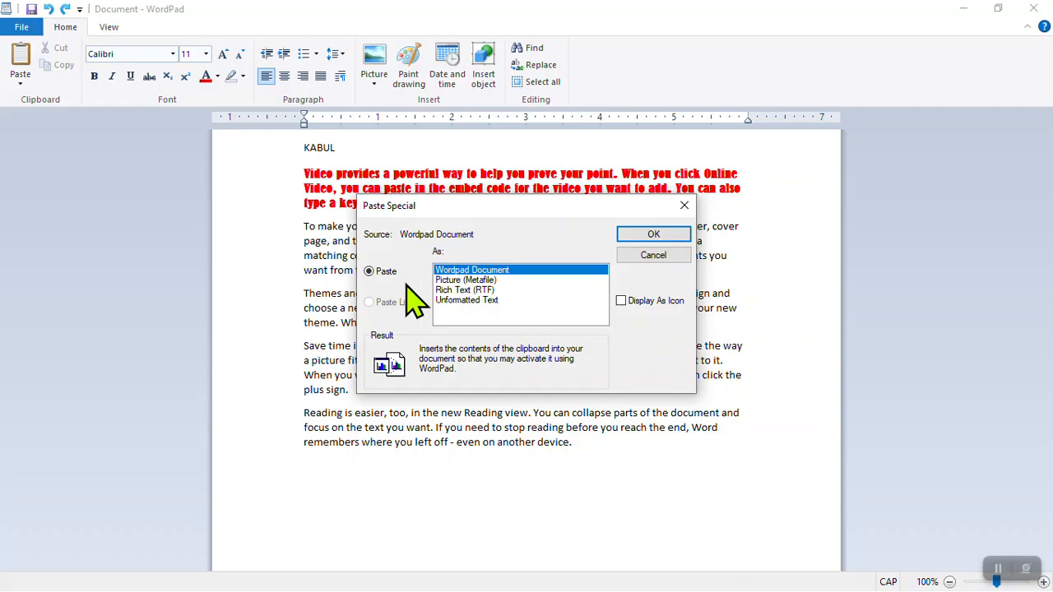
click(653, 236)
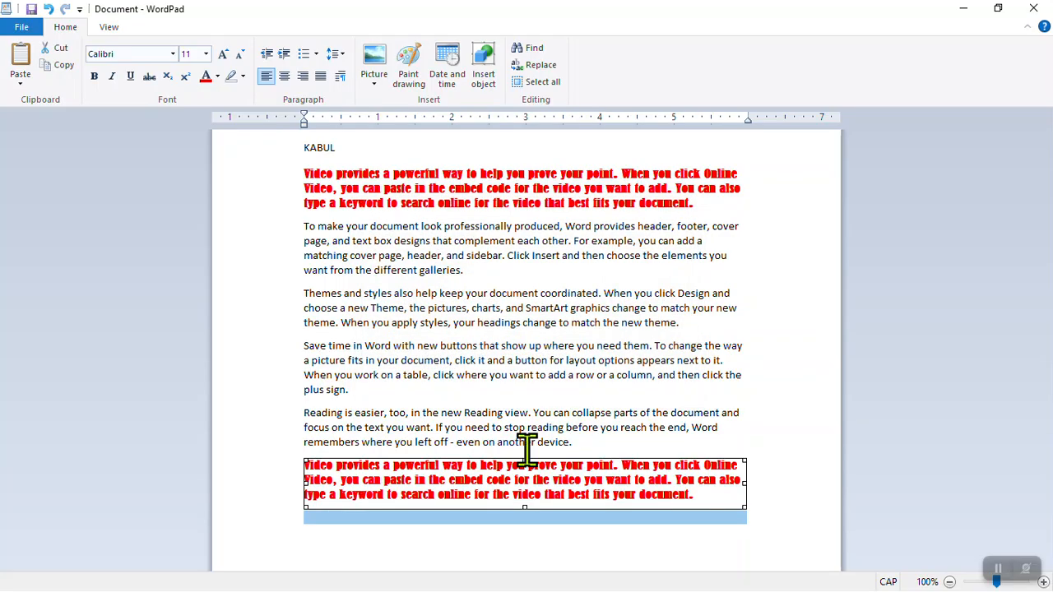
- Stretch the embedded paragraph object at the end of the document slightly wider, past the right margin
click(629, 496)
click(664, 538)
click(620, 503)
mouse_move(744, 483)
mouse_down()
mouse_move(678, 485)
mouse_move(763, 483)
mouse_up()
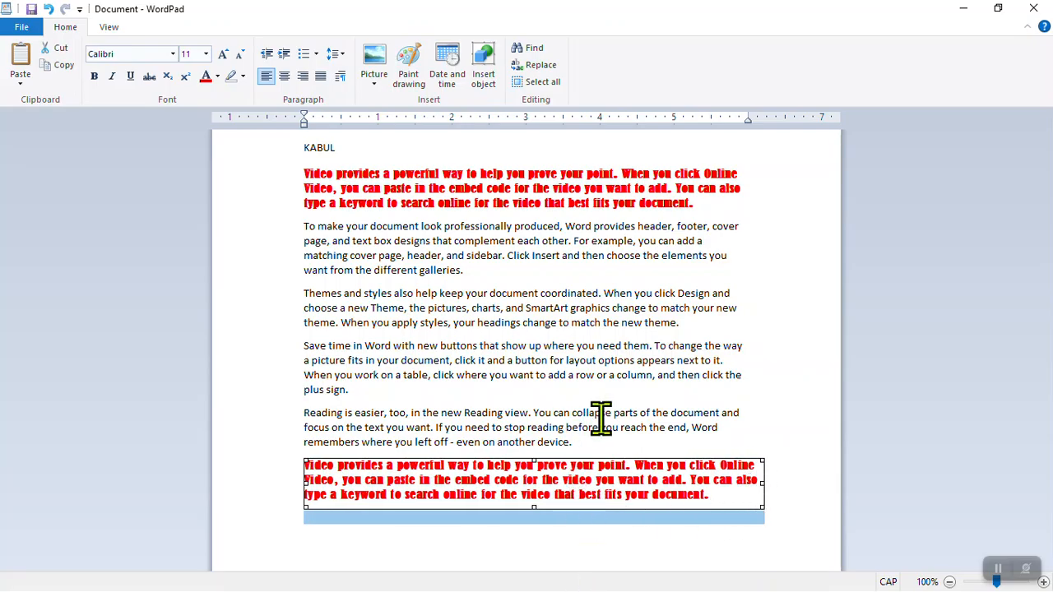
click(596, 528)
double_click(683, 202)
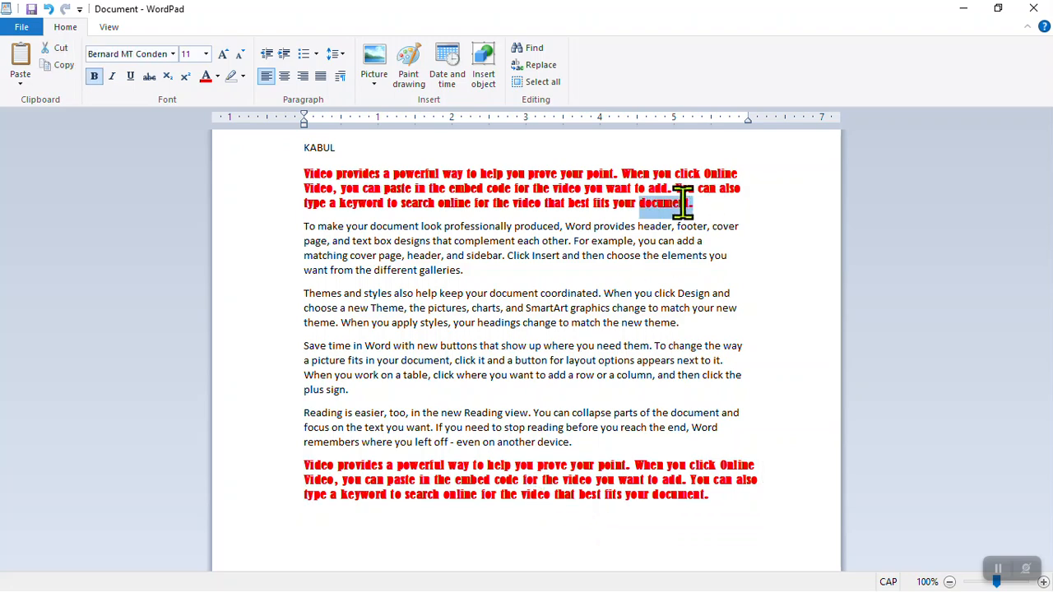
- Open the embedded paragraph object in its own window, add a name at the end of its text, and close the window
click(582, 484)
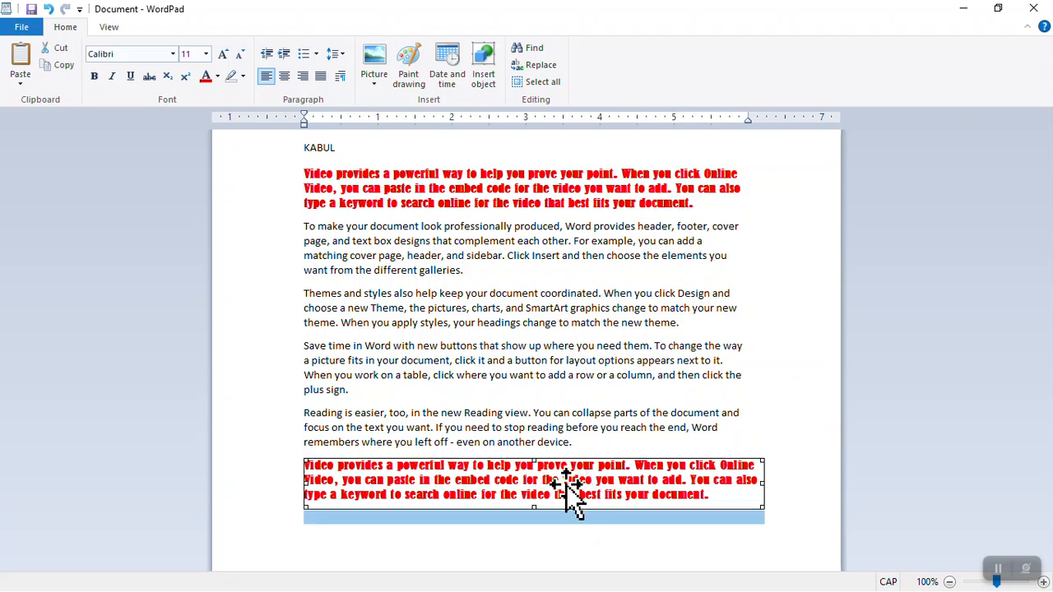
double_click(566, 485)
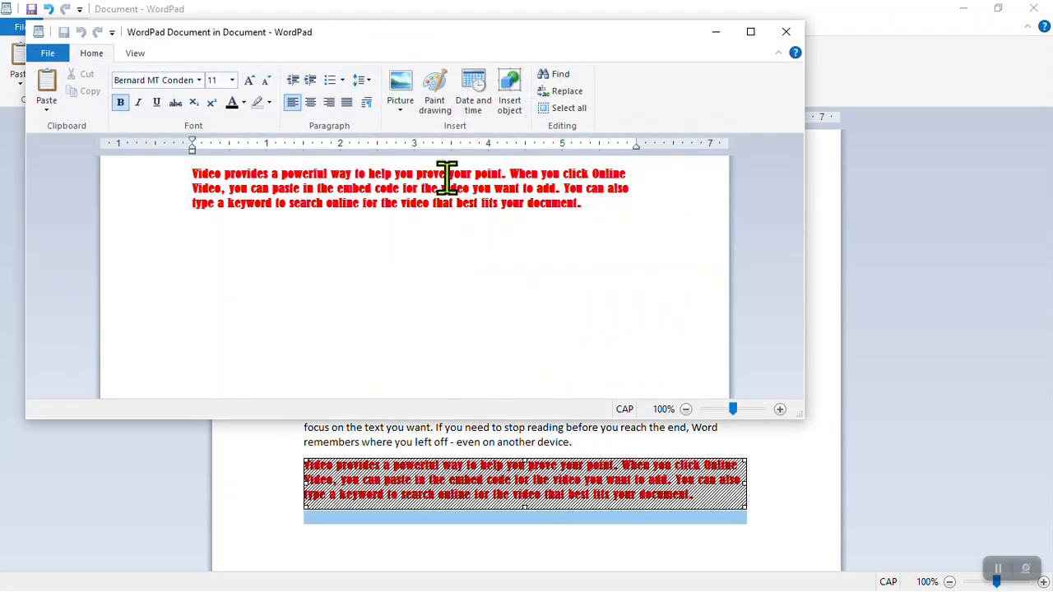
drag(422, 38, 477, 55)
click(687, 229)
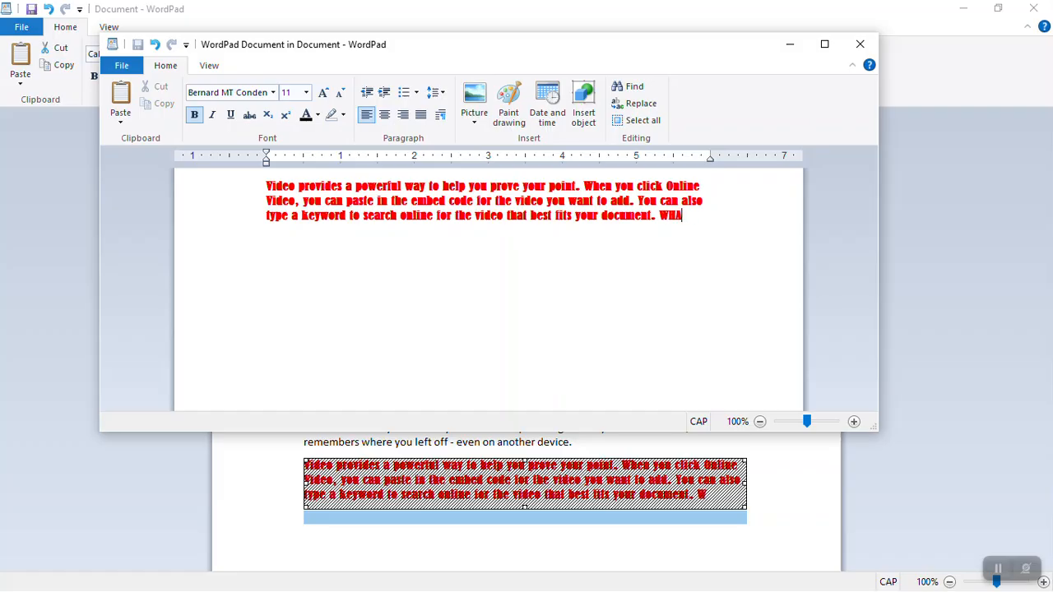
click(860, 43)
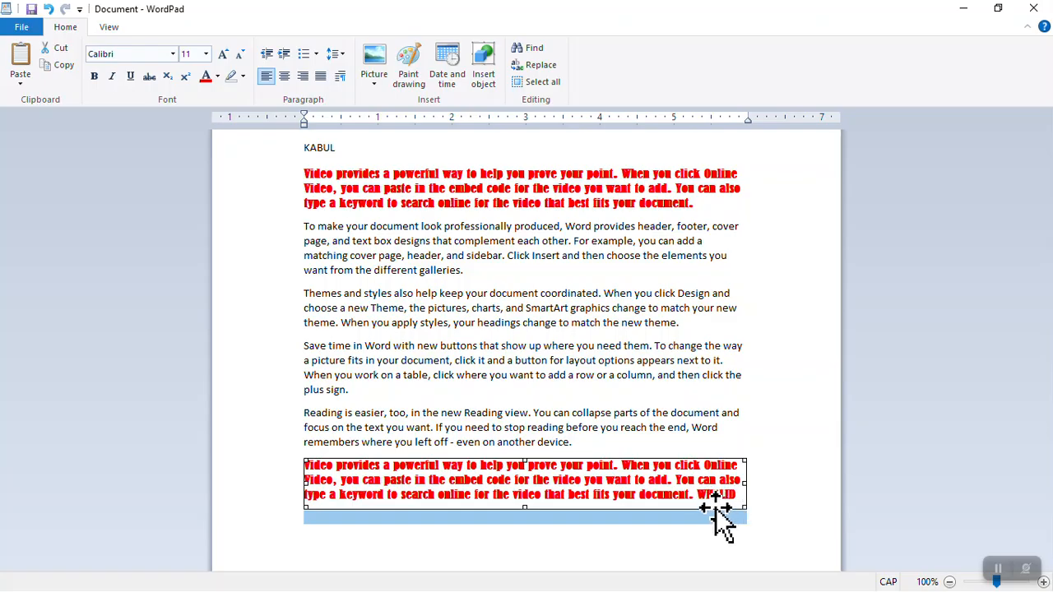
- Delete the embedded object at the end of the document and restore the period closing the first red paragraph
key(Delete)
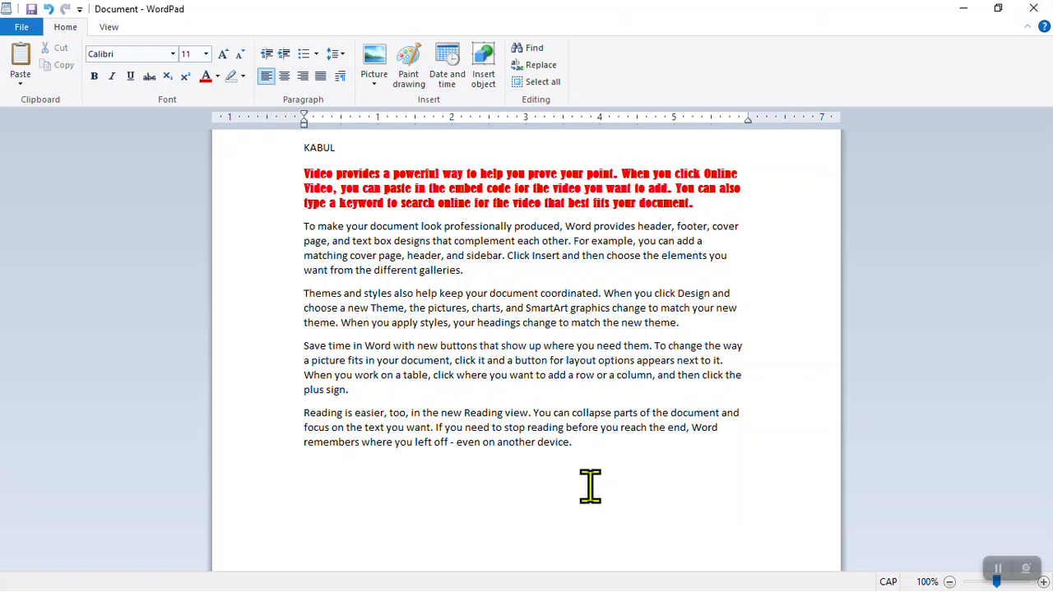
click(734, 202)
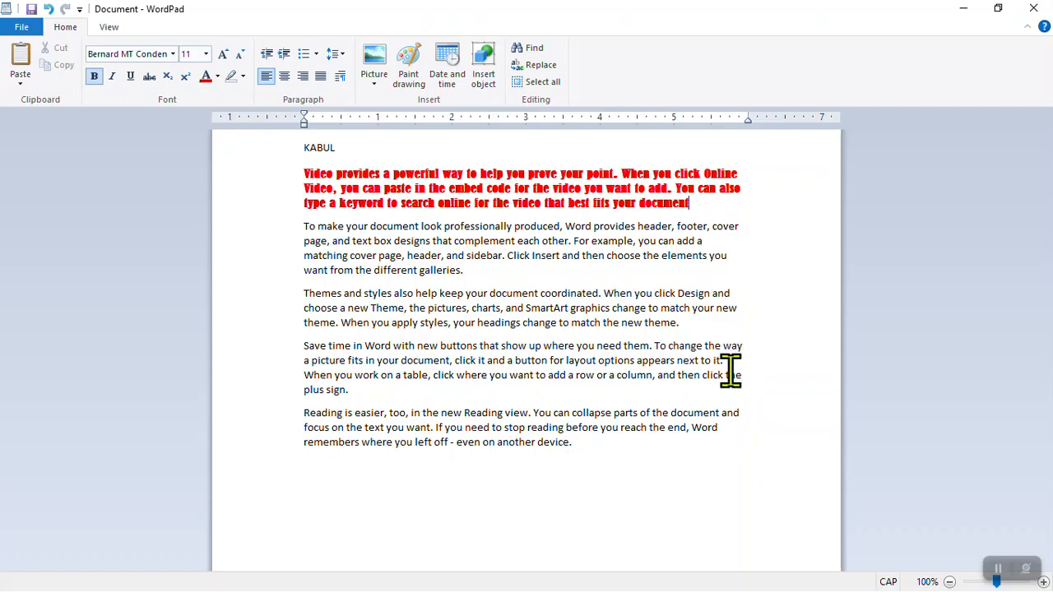
text(.)
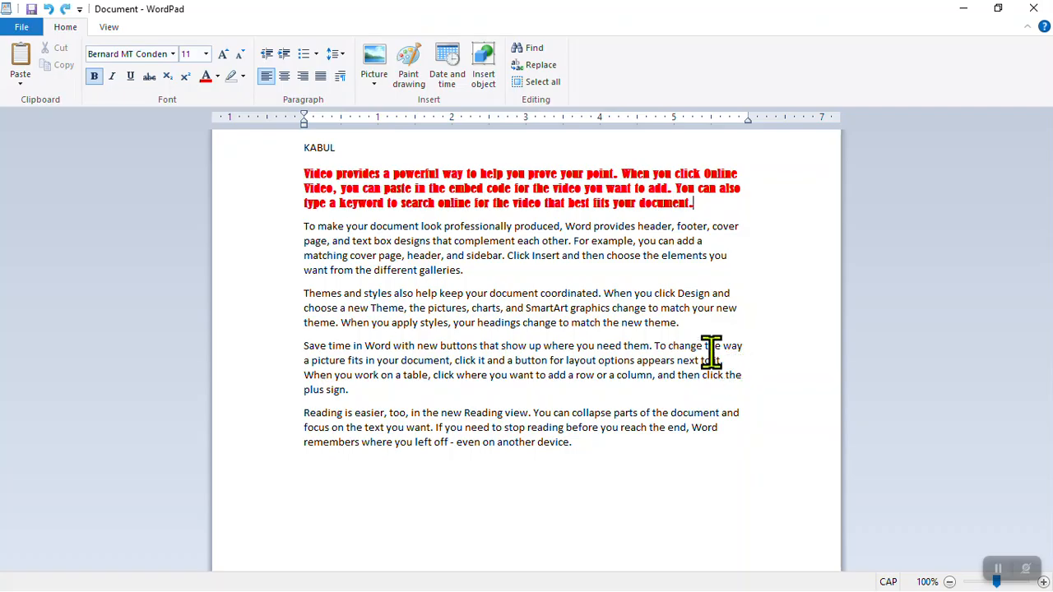
- Use Paste Special to insert the copied red paragraph as Picture (Metafile) on the empty line after the last paragraph
click(344, 471)
click(20, 82)
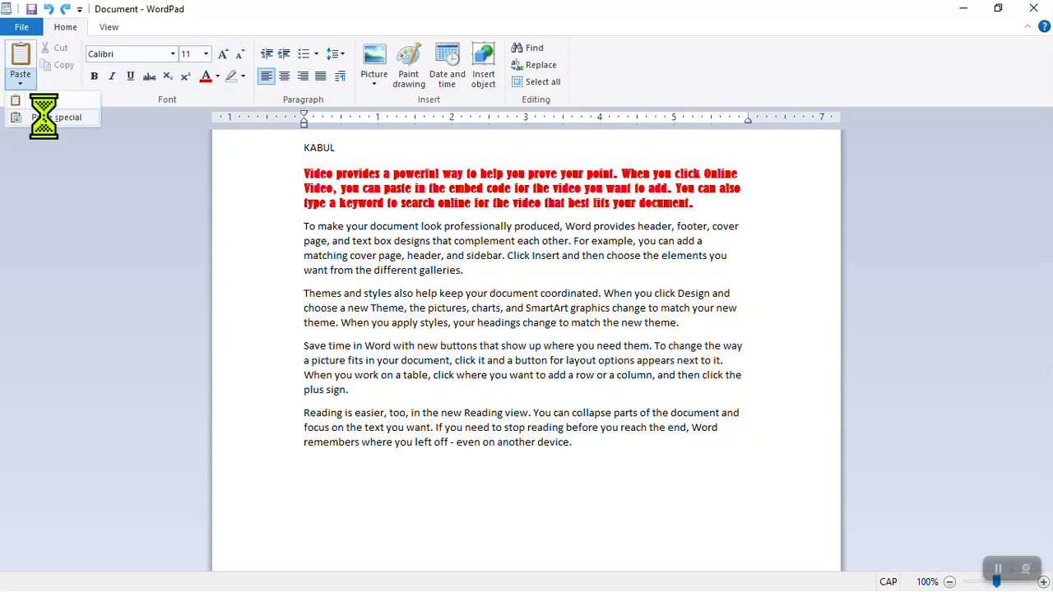
click(43, 117)
click(457, 280)
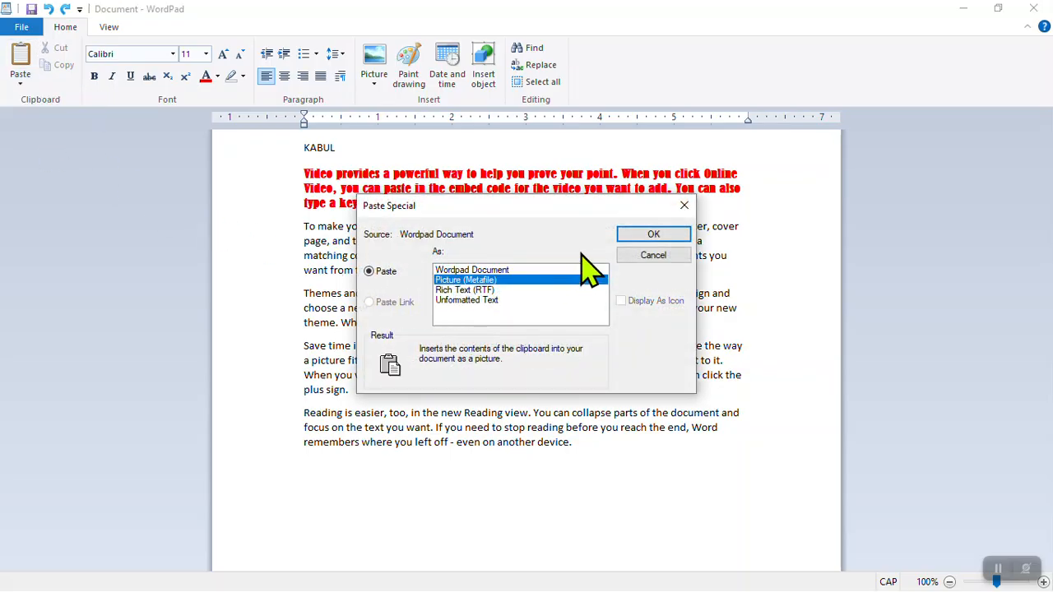
click(635, 235)
- Enlarge the pasted paragraph picture slightly in height and width
click(489, 533)
click(493, 499)
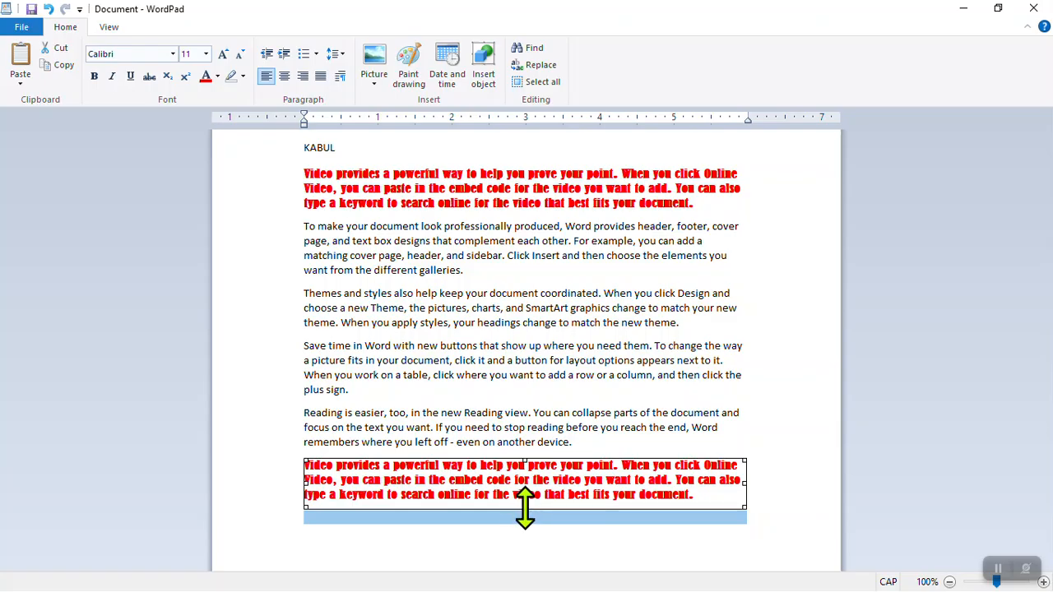
mouse_move(524, 515)
mouse_down()
mouse_move(522, 487)
mouse_move(525, 511)
mouse_up()
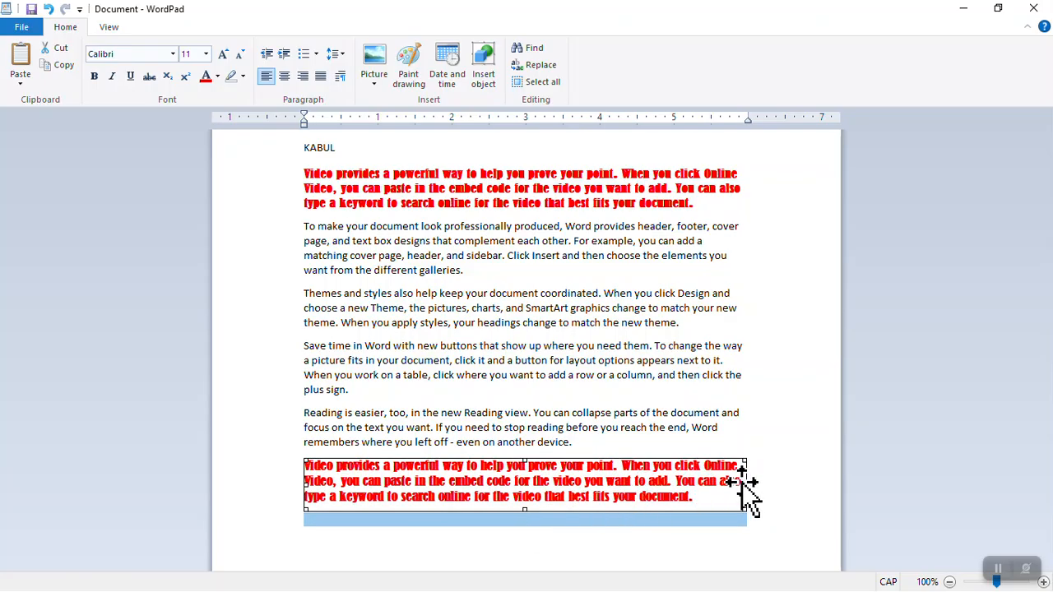
mouse_move(743, 484)
mouse_down()
mouse_move(733, 485)
mouse_move(751, 494)
mouse_up()
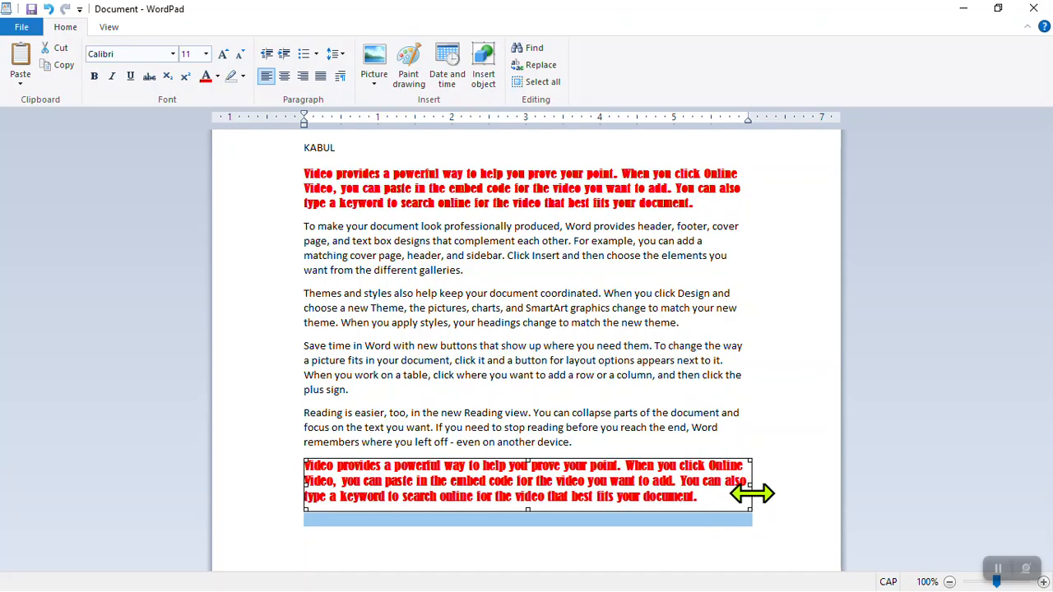
- Try to open the pasted paragraph picture for editing
click(592, 539)
double_click(467, 499)
double_click(470, 496)
double_click(473, 491)
click(474, 497)
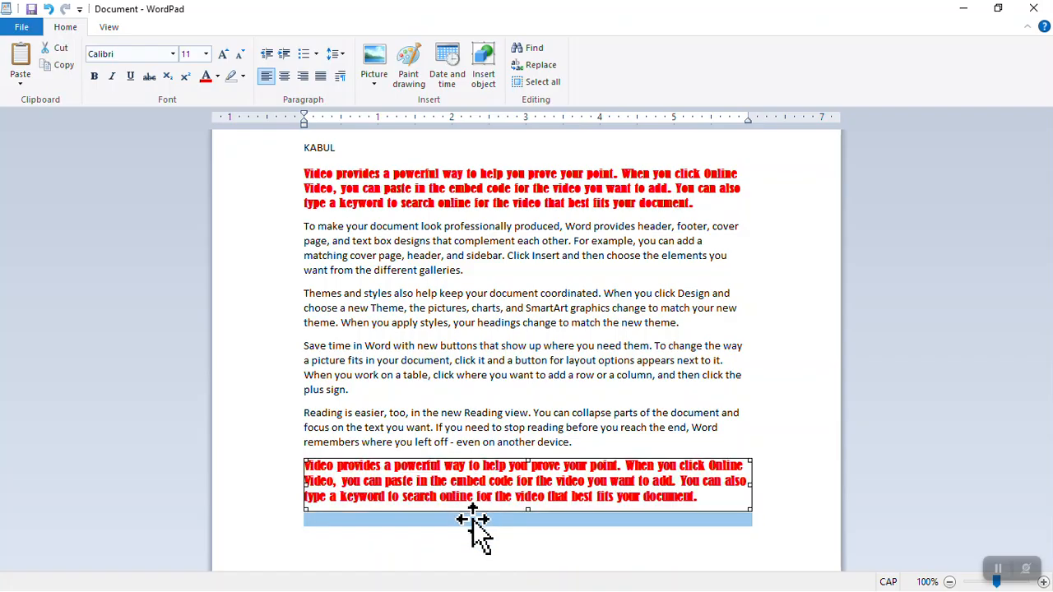
- Delete the pasted paragraph picture and use Paste Special to insert the copied paragraph as Rich Text (RTF) in its place
key(Delete)
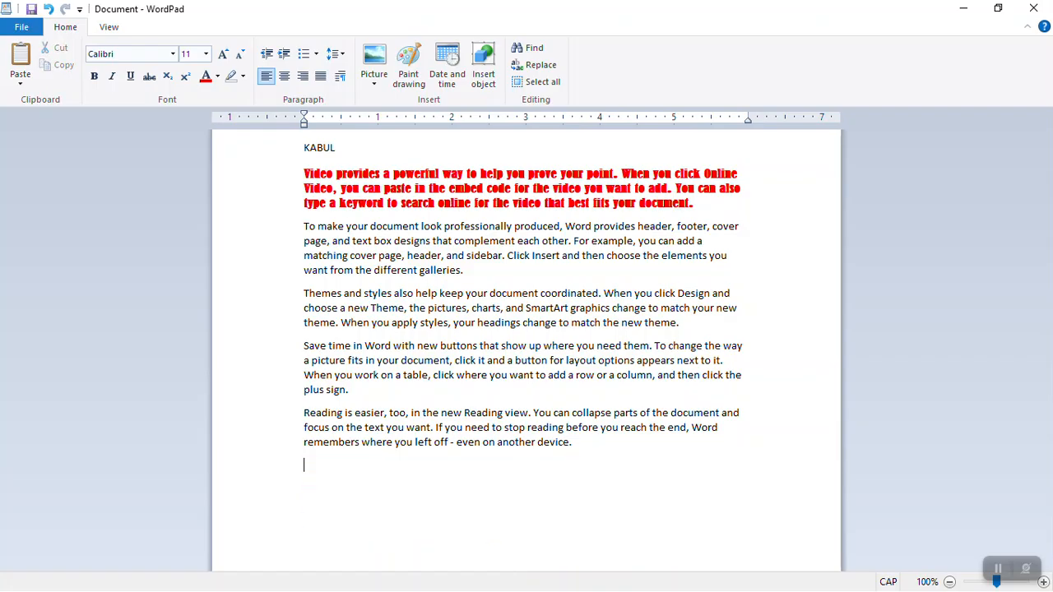
click(21, 80)
click(56, 119)
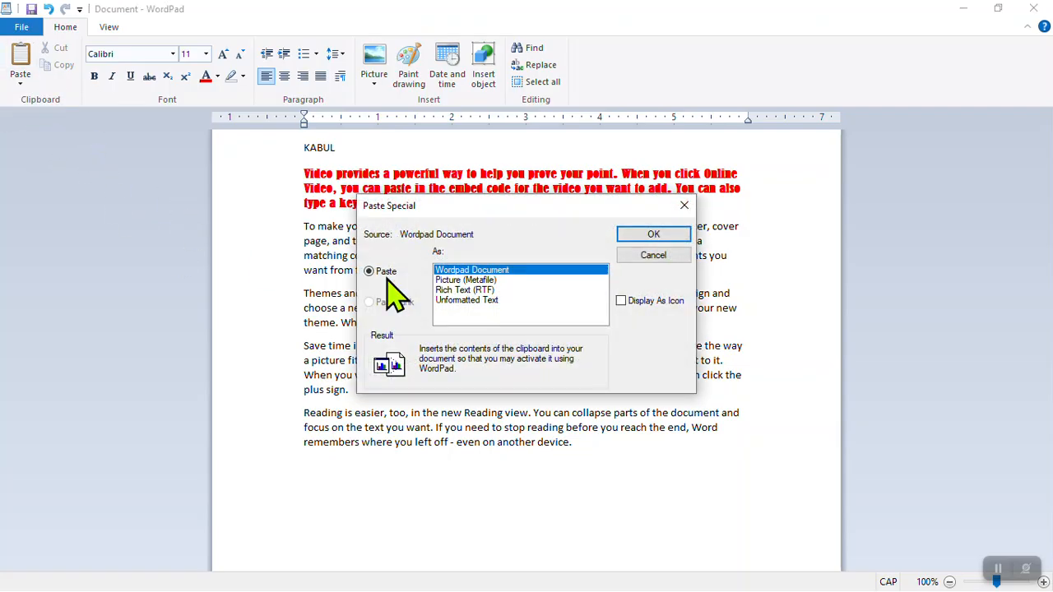
click(457, 290)
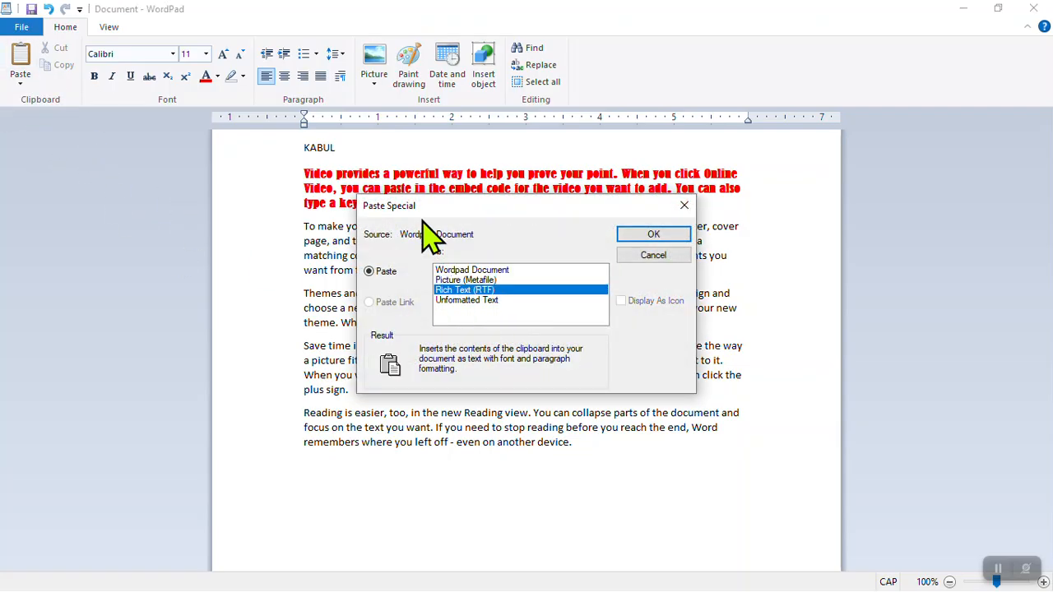
click(668, 236)
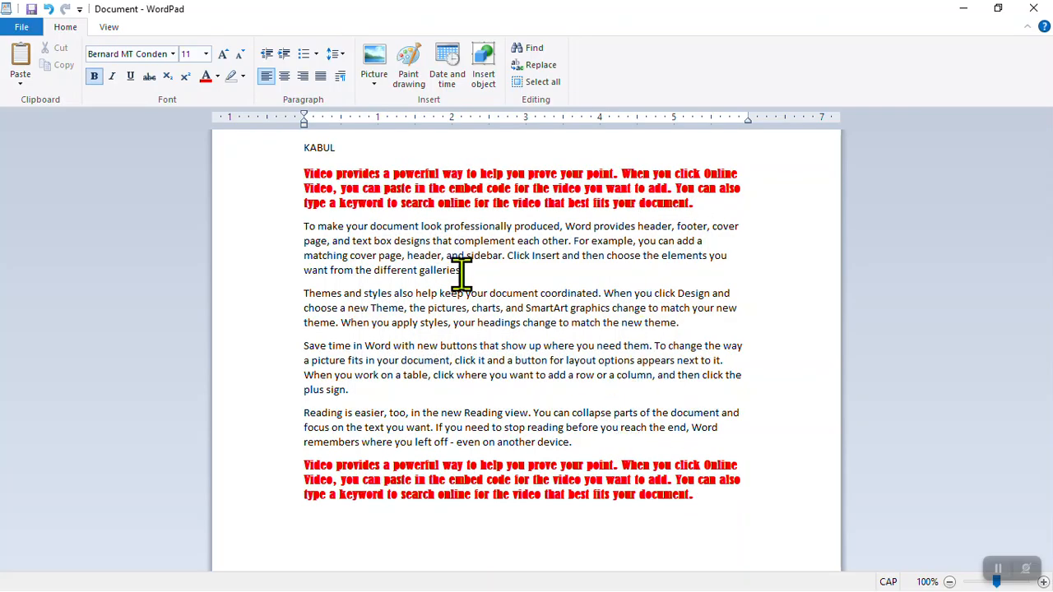
- Undo the Rich Text paste at the end of the document
drag(699, 505, 485, 466)
click(705, 513)
key(ctrl+z)
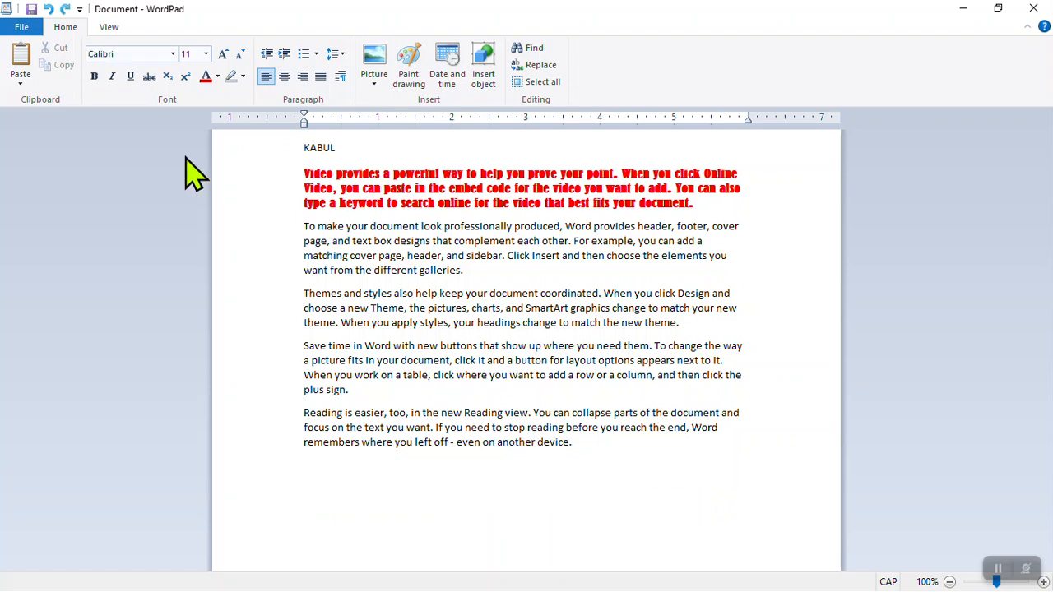
- Use Paste Special to insert the copied paragraph as Unformatted Text on the empty line after the last paragraph
click(20, 82)
click(55, 117)
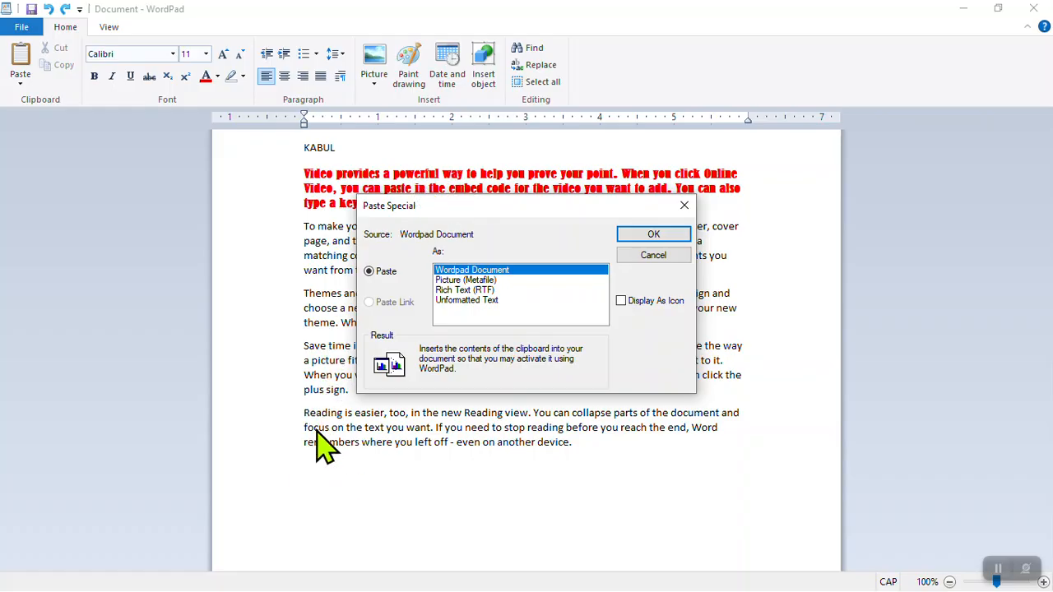
click(450, 300)
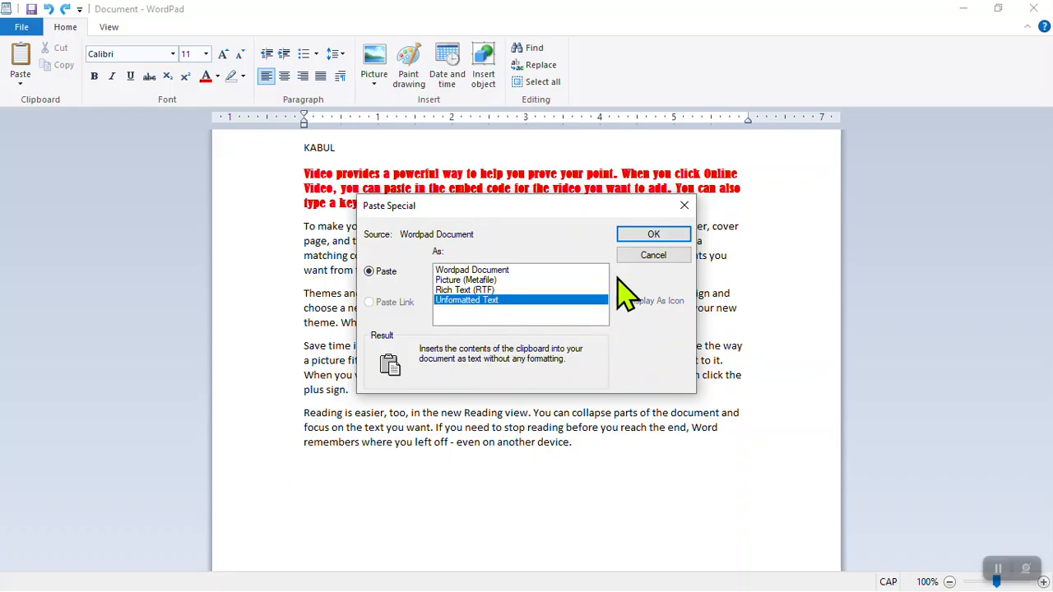
click(649, 235)
click(729, 205)
drag(729, 206, 378, 173)
drag(602, 516, 321, 480)
click(615, 516)
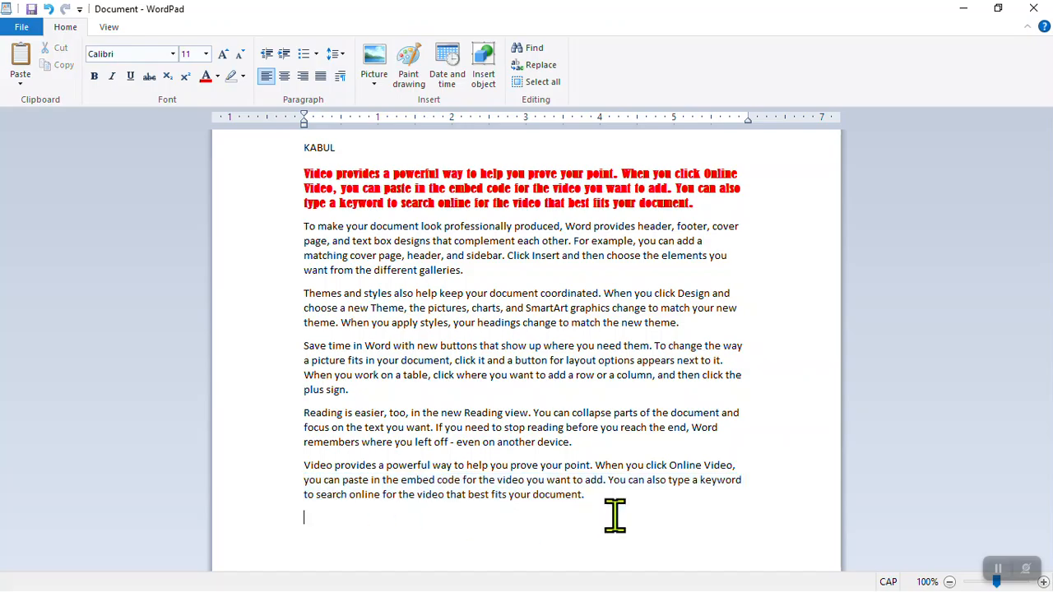
- Zoom the document view in step by step to 180%
click(105, 27)
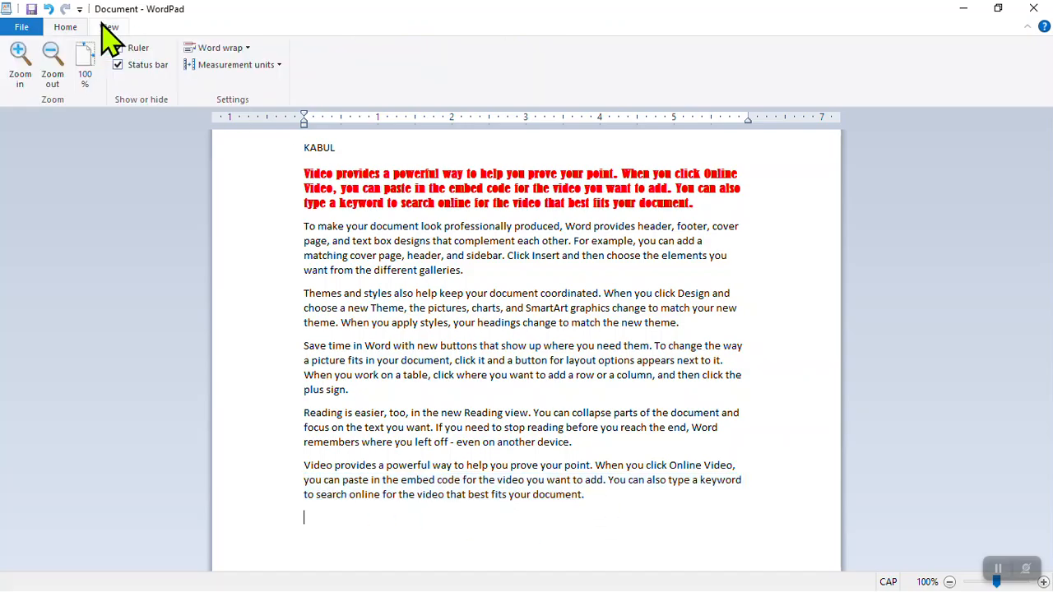
click(59, 28)
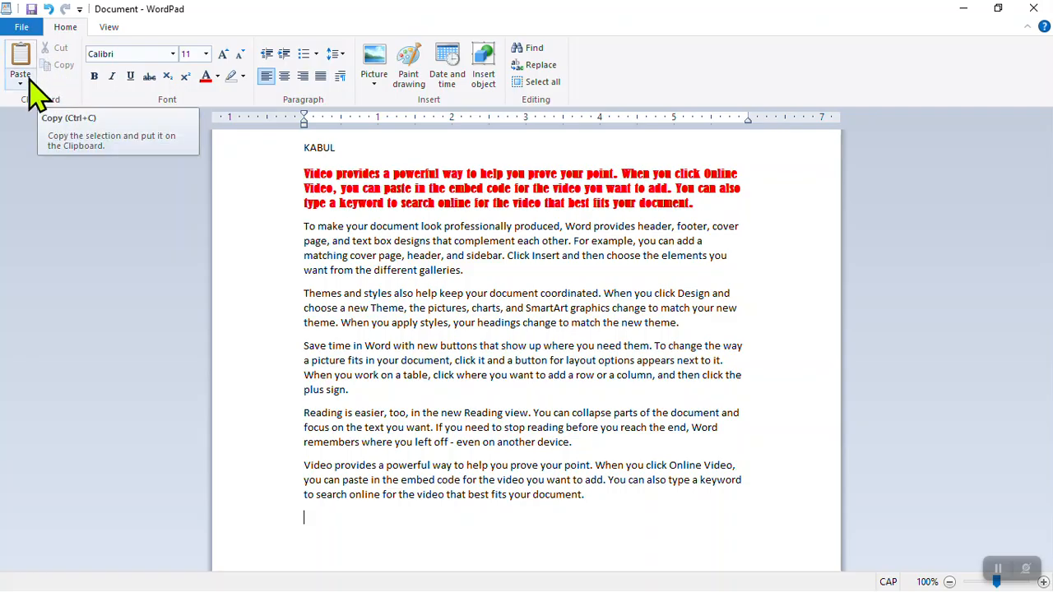
click(107, 28)
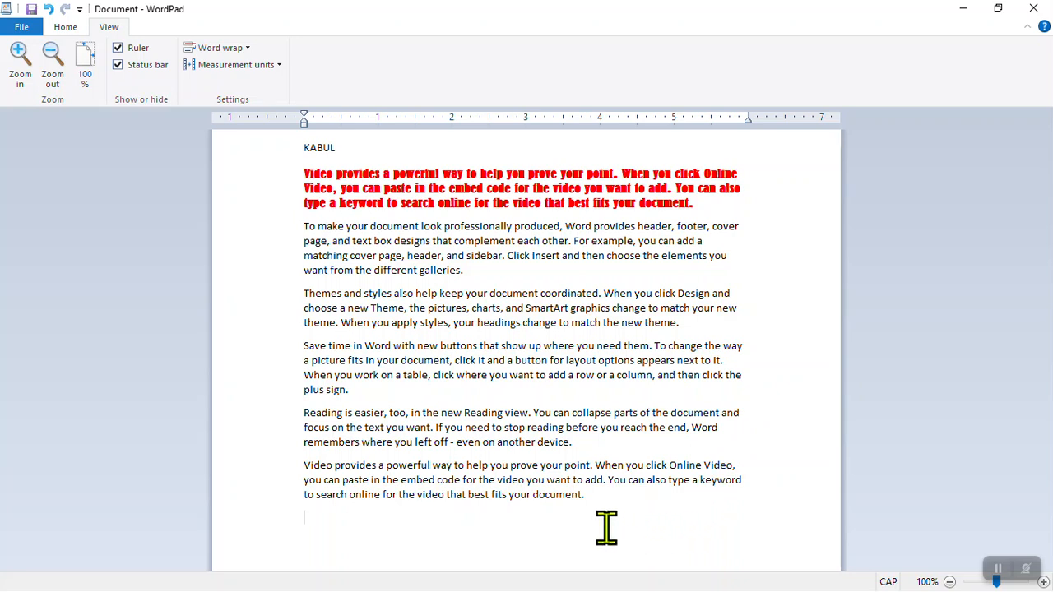
click(19, 70)
click(20, 71)
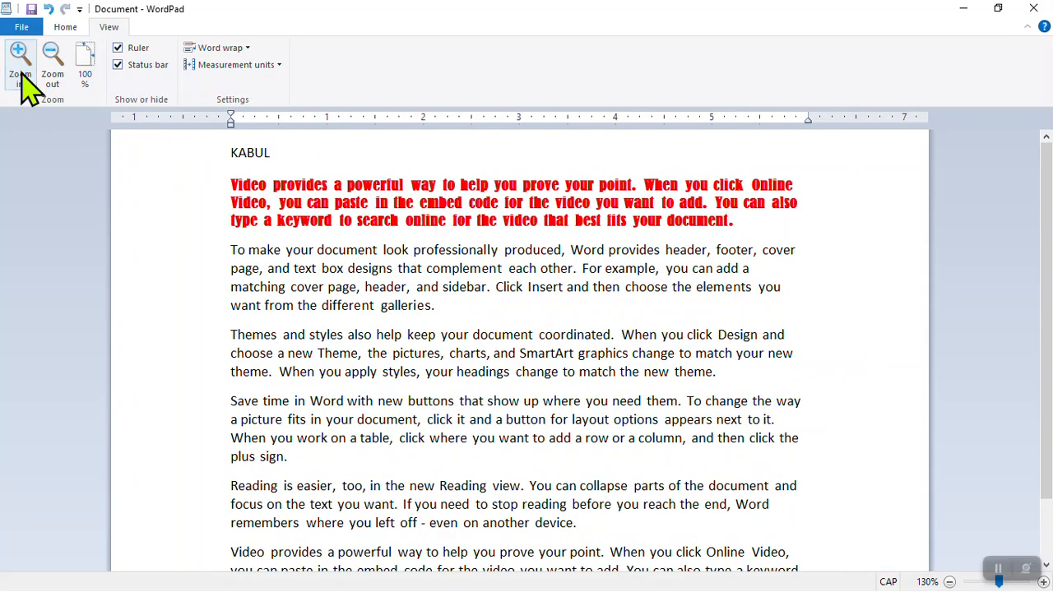
click(20, 72)
click(20, 73)
click(23, 78)
click(23, 79)
click(23, 81)
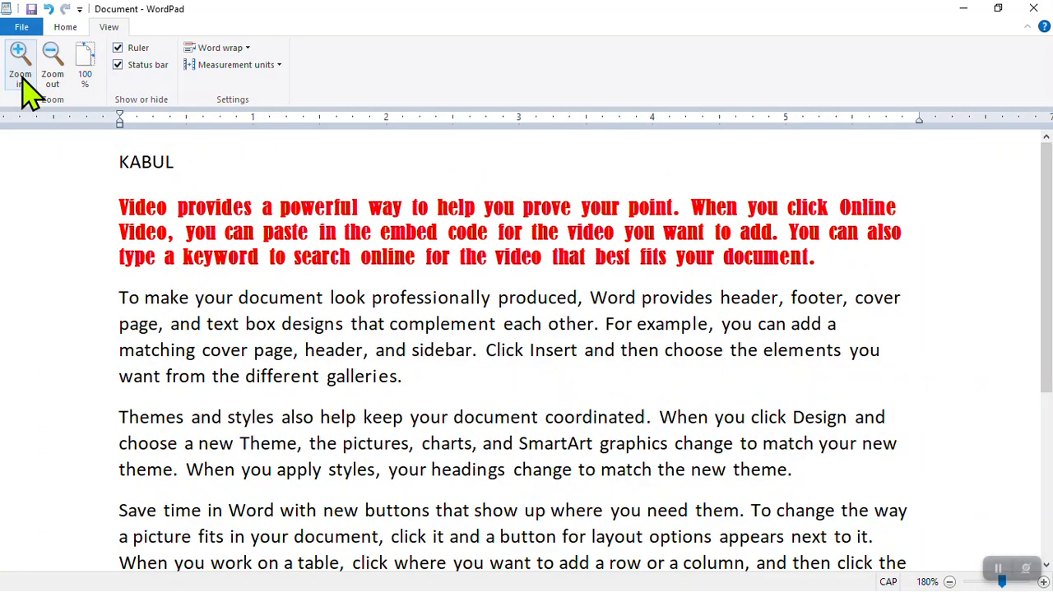
- Zoom the document view out step by step to 20% and reset it to 100%
click(49, 62)
click(49, 63)
click(50, 62)
click(50, 62)
click(49, 63)
click(50, 62)
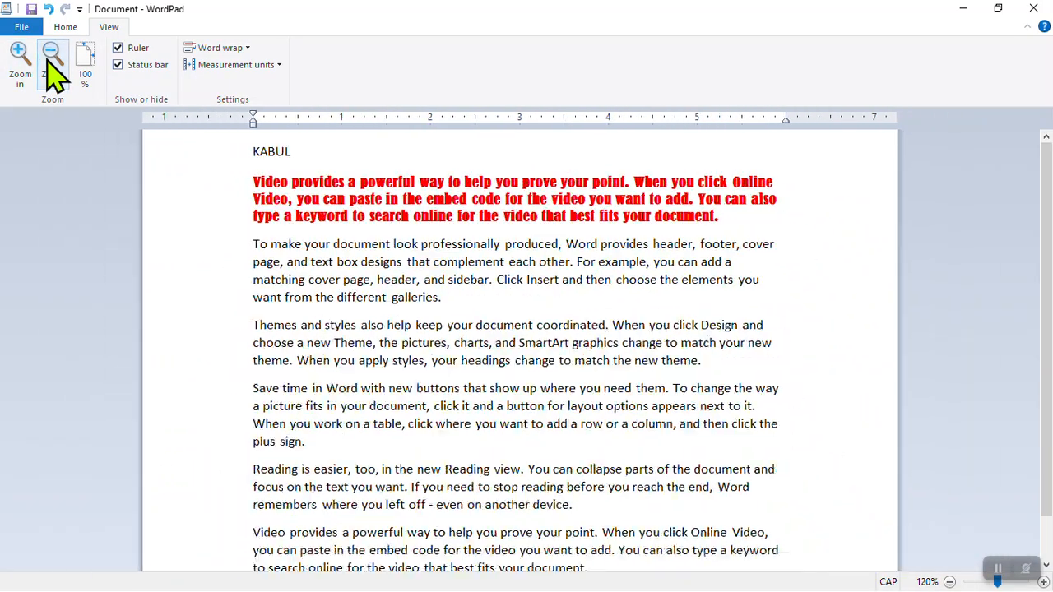
double_click(49, 63)
click(49, 63)
double_click(49, 62)
click(49, 62)
double_click(49, 63)
double_click(49, 63)
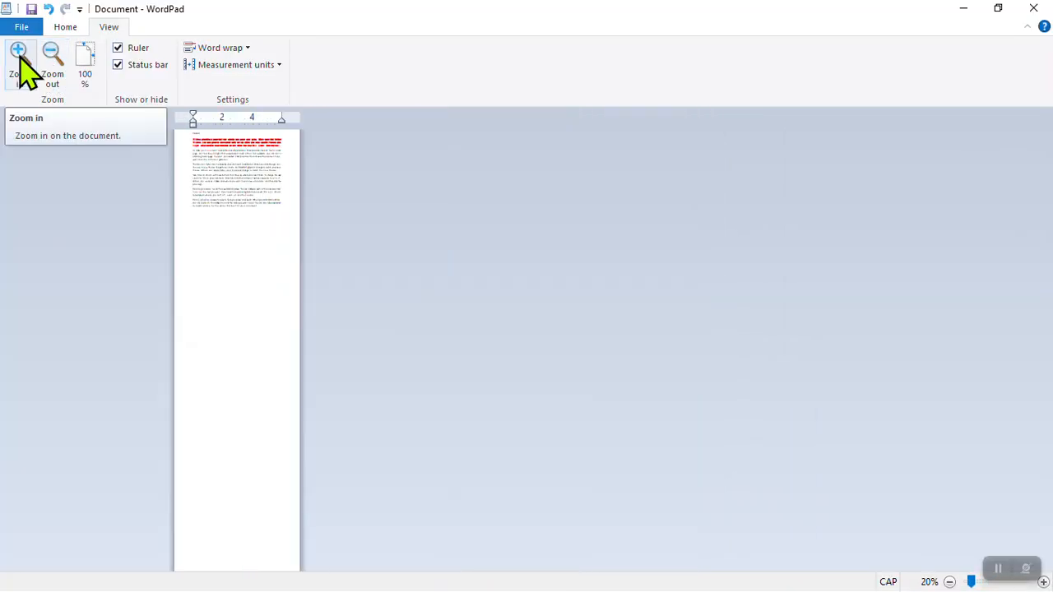
click(85, 66)
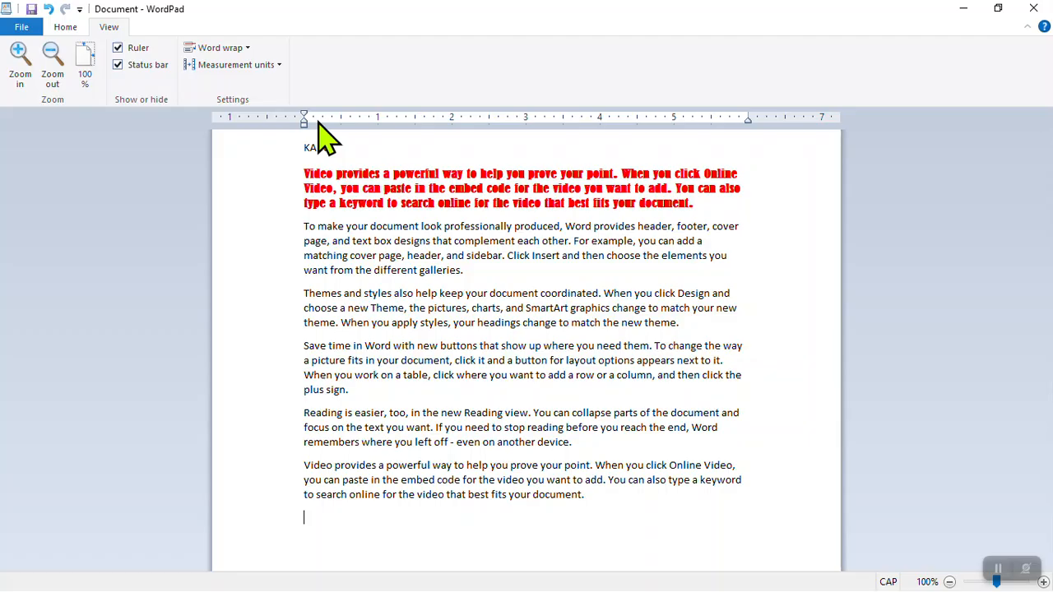
- Hide the ruler above the document and show it again
click(119, 49)
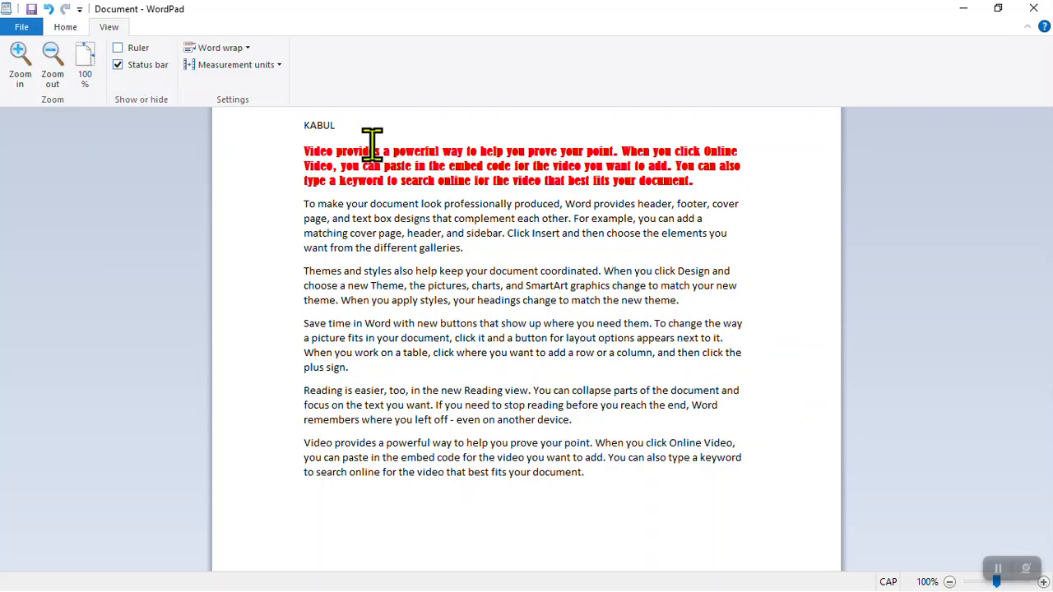
click(118, 49)
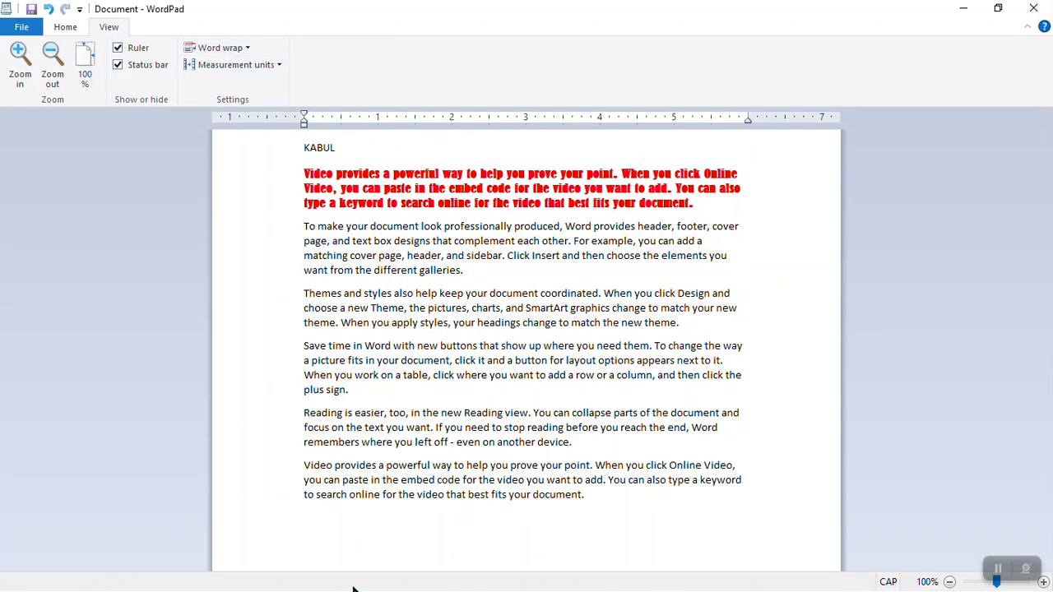
- Zoom out to 60% with the status bar zoom controls, zoom in to 70%, and restore the view to 100%
click(950, 581)
click(950, 581)
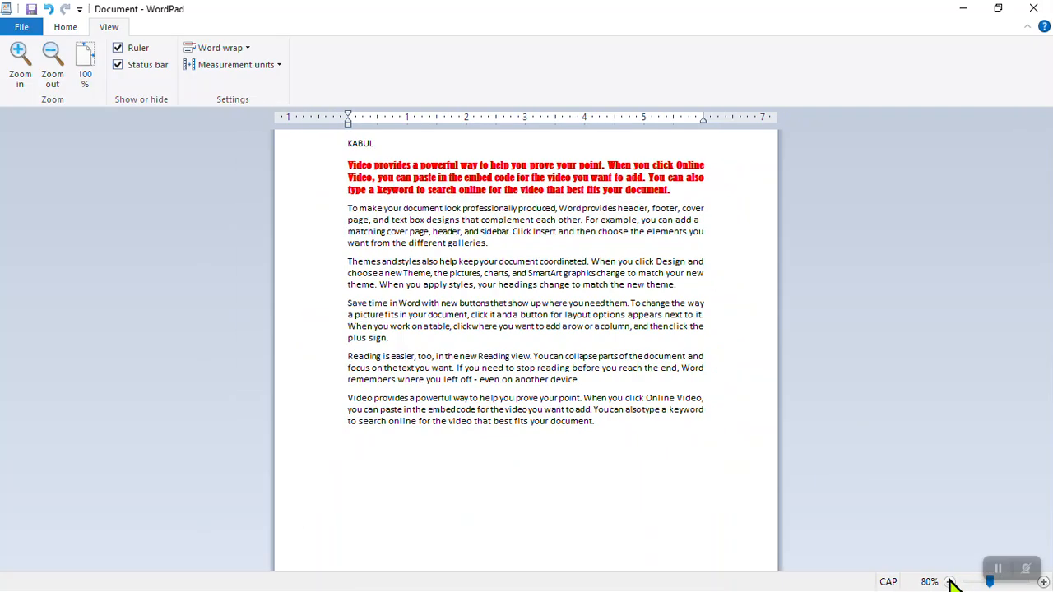
click(950, 580)
click(950, 580)
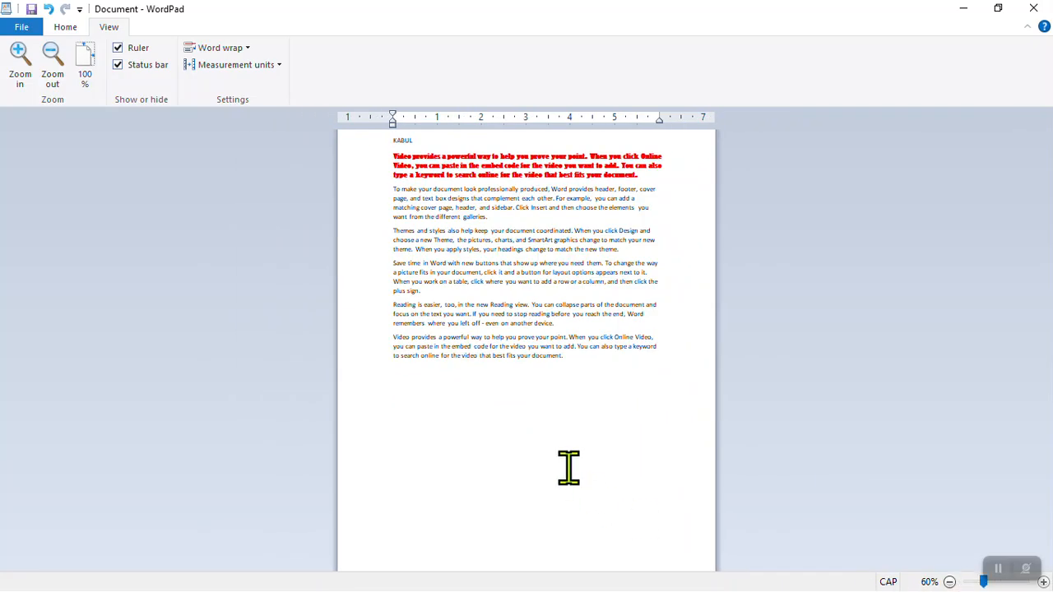
click(1043, 582)
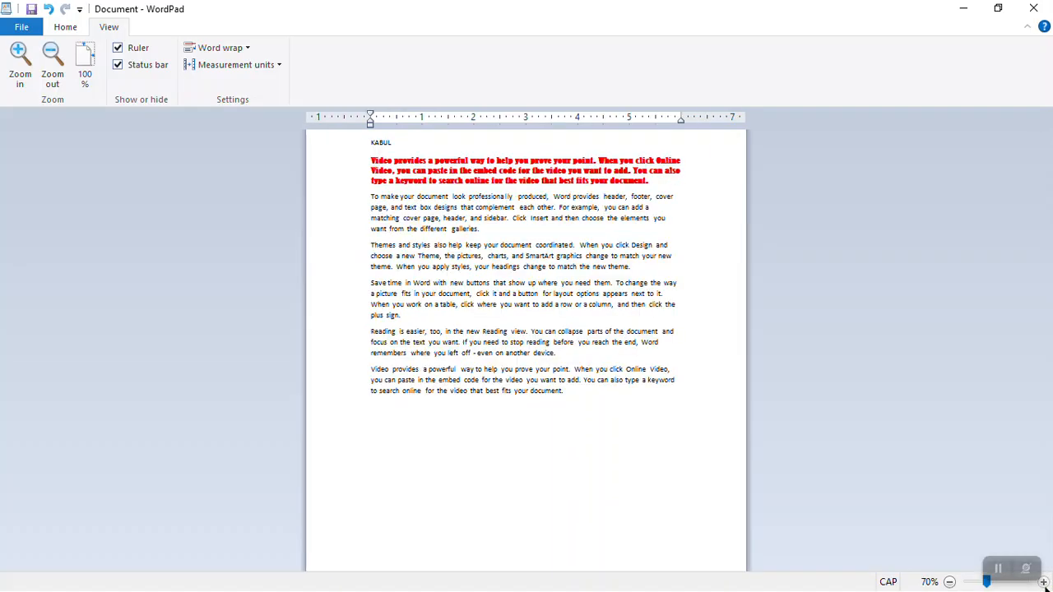
click(85, 65)
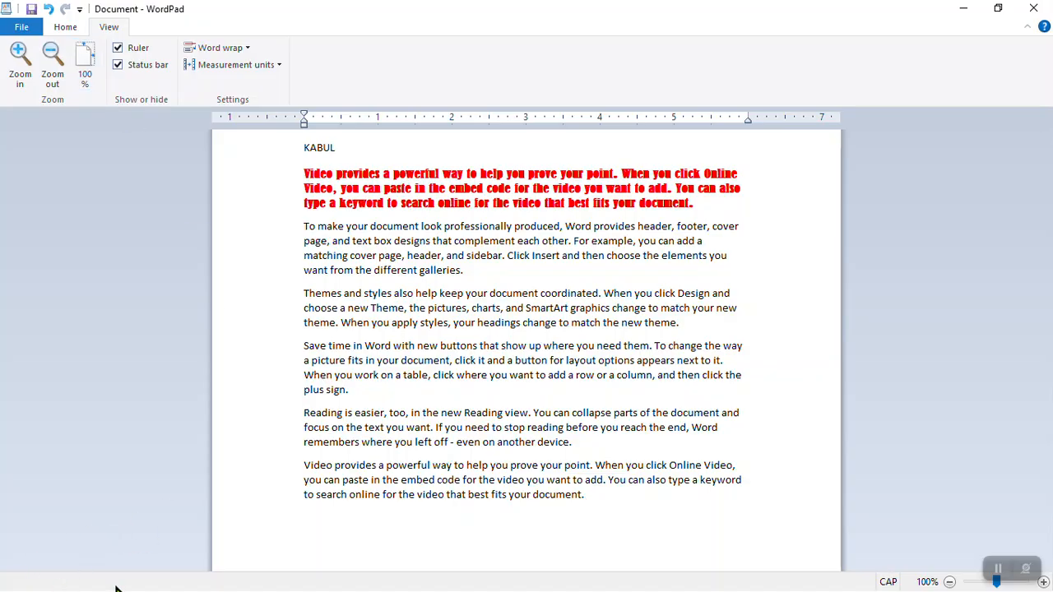
- Hide the status bar and show it again
click(118, 65)
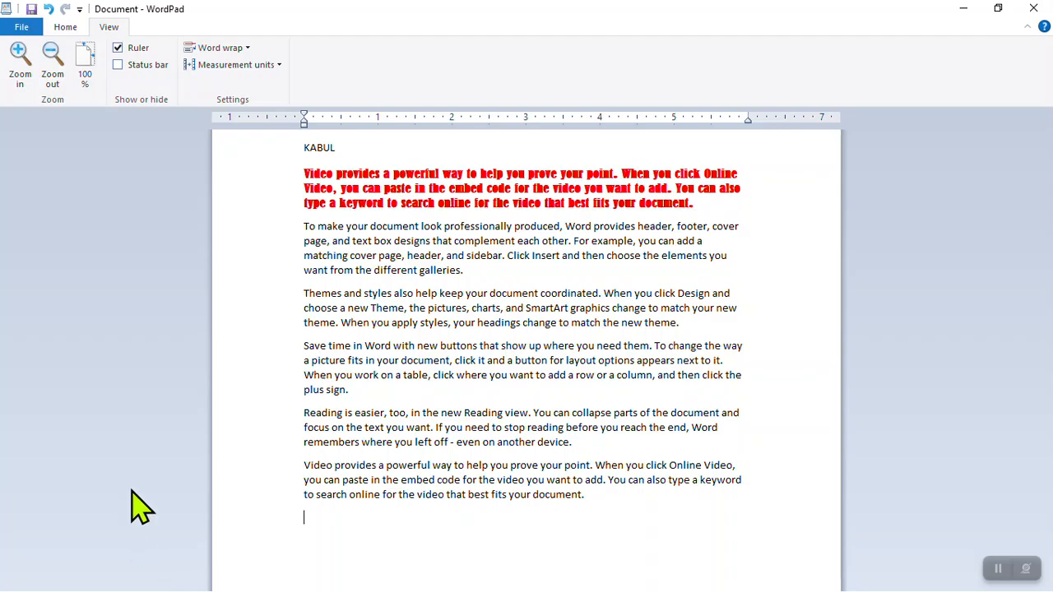
click(131, 66)
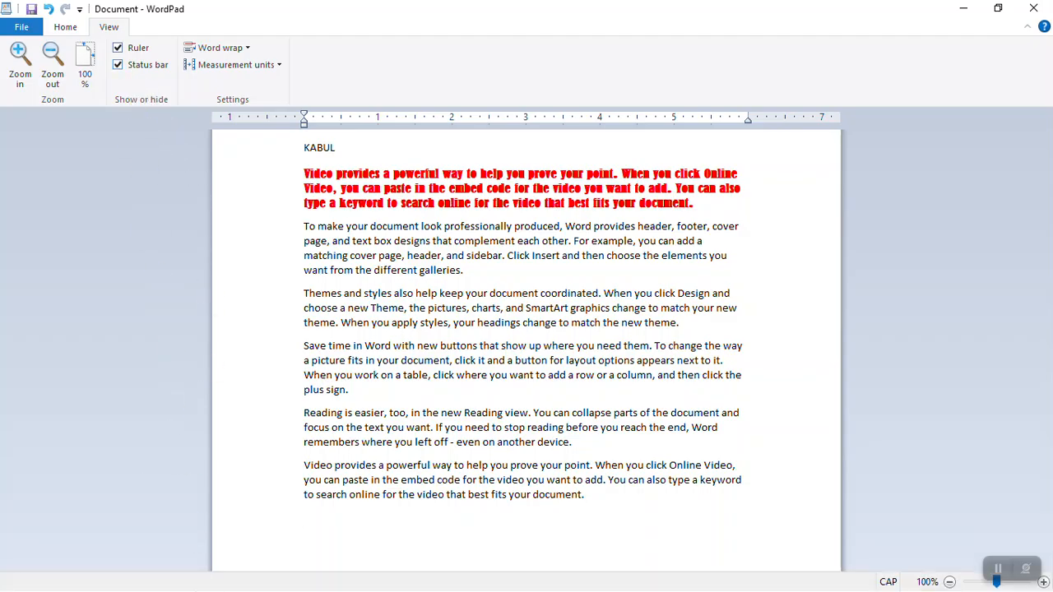
- Review the word wrap options and enter a long run of capital Ds after the last paragraph, past the ruler's right margin
click(245, 49)
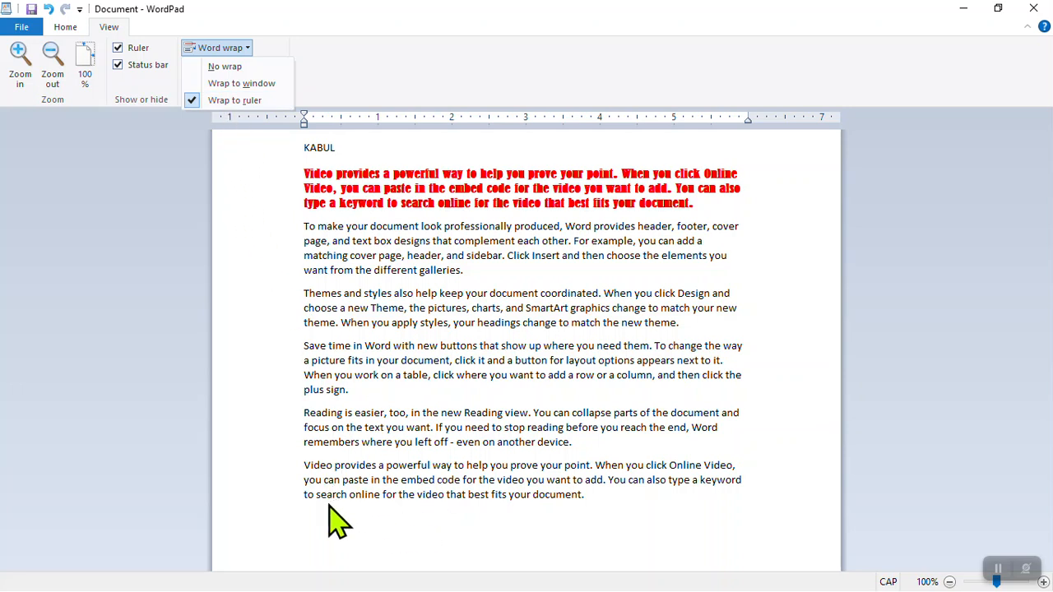
click(311, 526)
text(D)
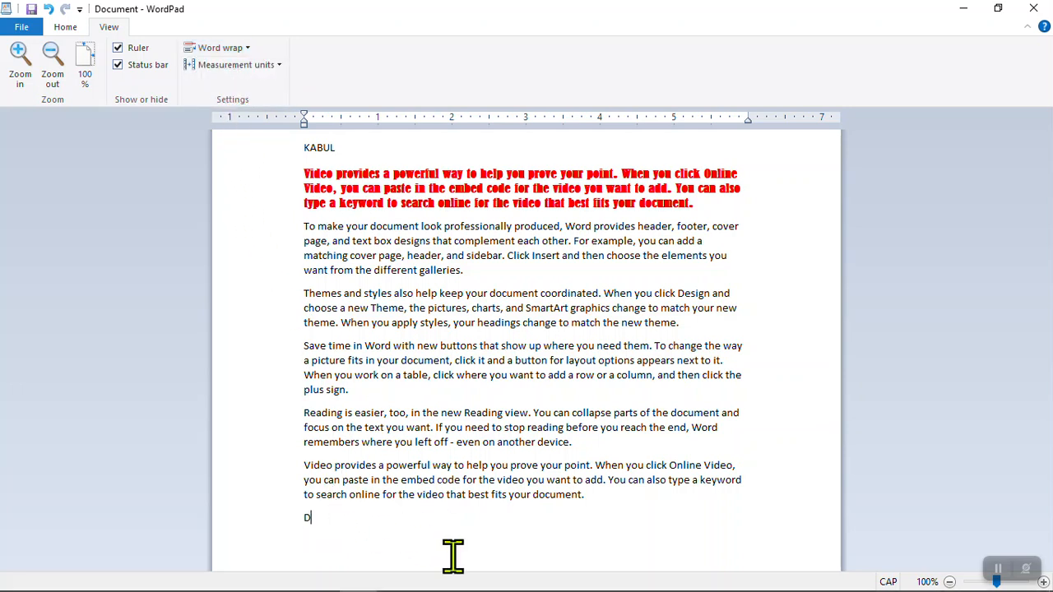
text(DDDDDDDDDDDDDDDDDDDDDDDDDDDDDDDDDDDDDDDDDDDDDDDDDDDDDDDDDDDDDDDDDDDDDDDD)
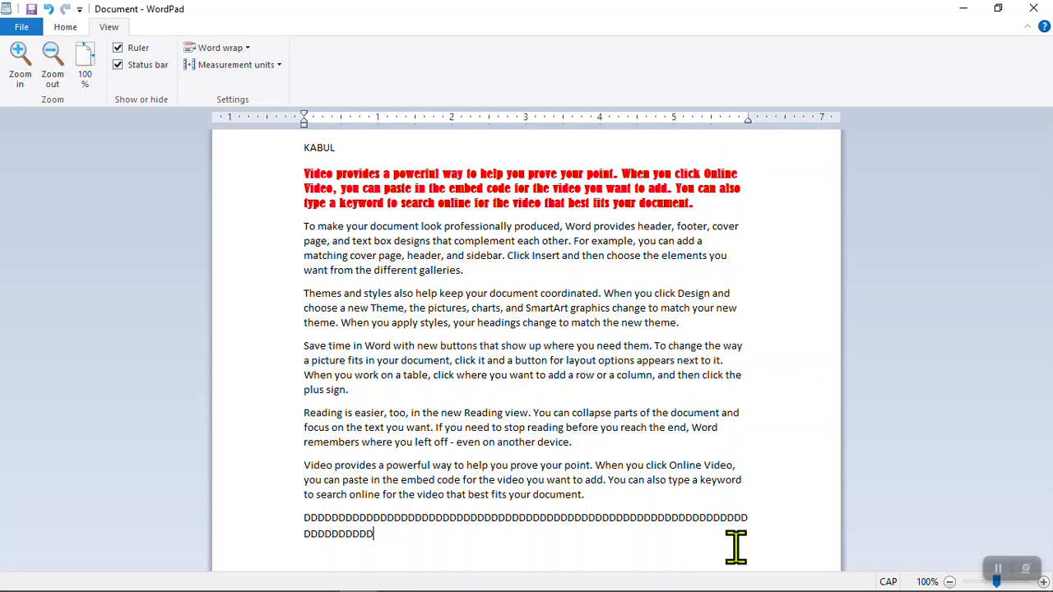
- Set word wrap to Wrap to window and extend the run of Ds past the window's edge
click(232, 48)
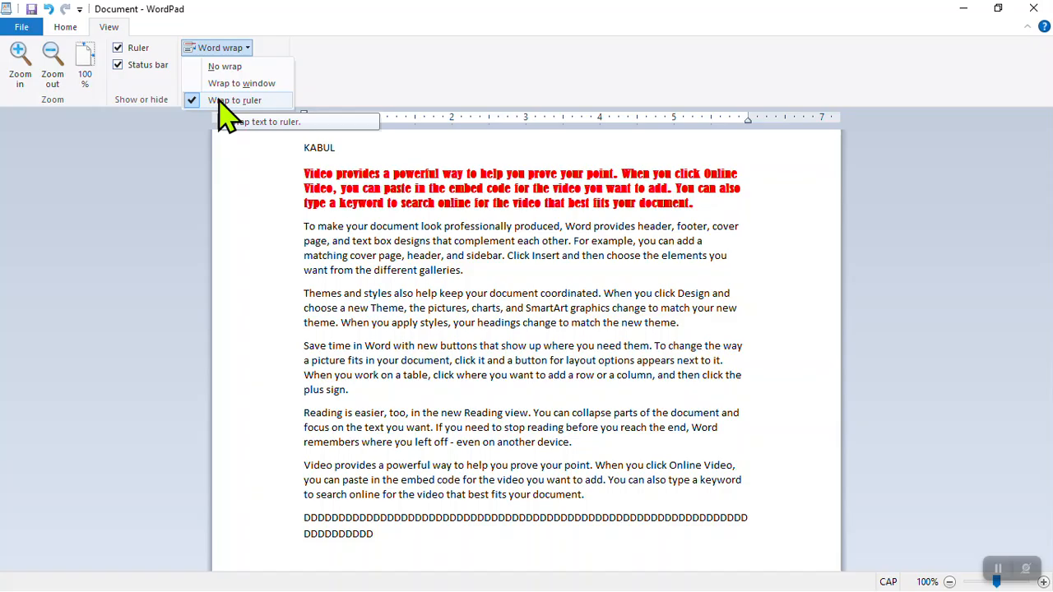
key(Up)
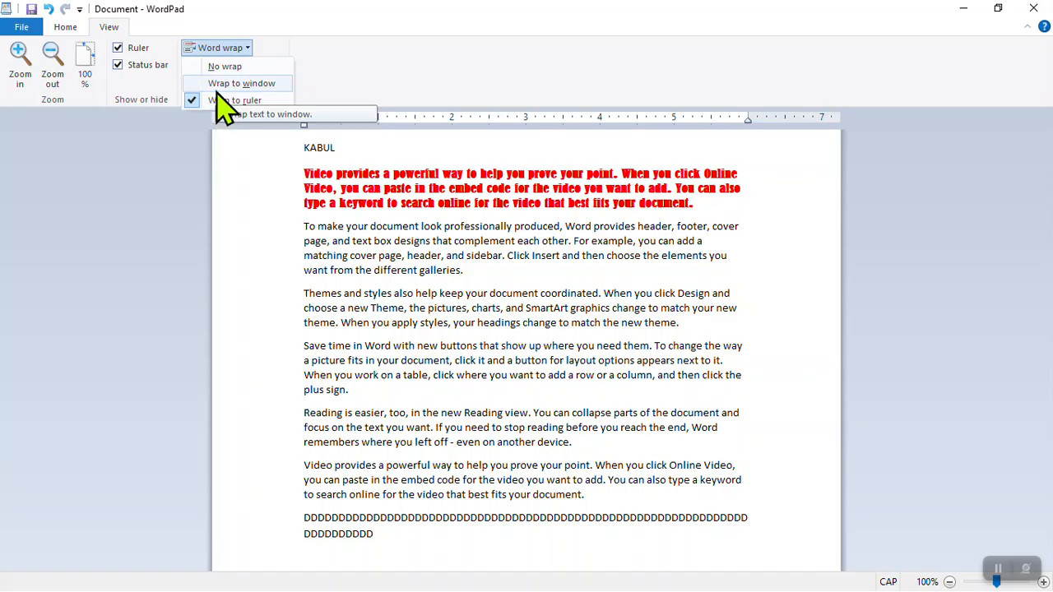
key(Return)
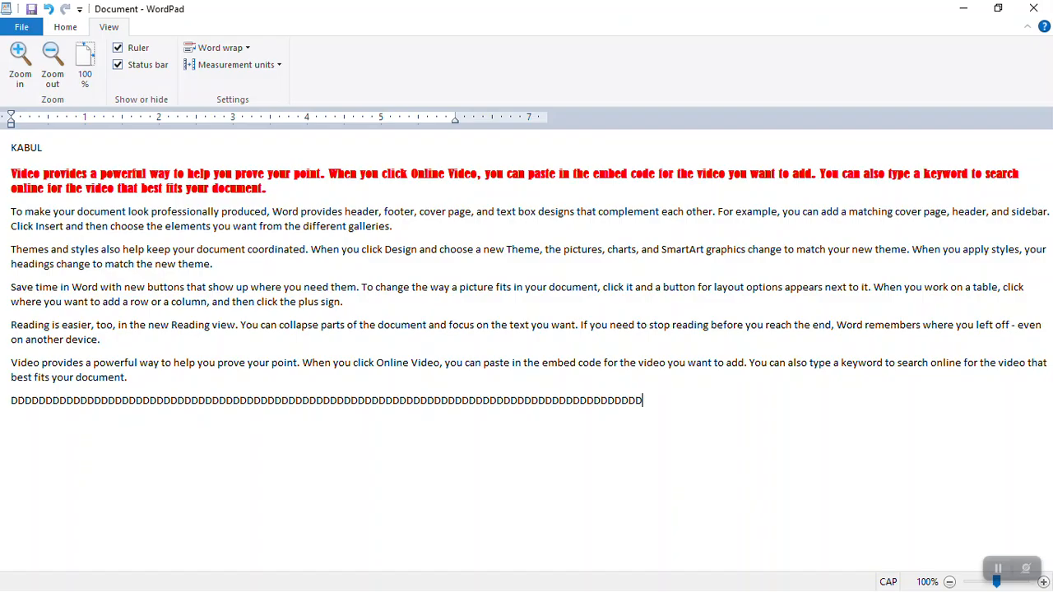
text(DDDDDDDDDDDDDDDDDDDDDDDDDDDDDDDDDDDDDDDDDDDDDDDDDDDDDDDDDDDDDDDDDDDDDDDDDDDDDDDDDDDDDDDDDDDDDDDDDDDDDDDDDDDDDDDDDDDDD)
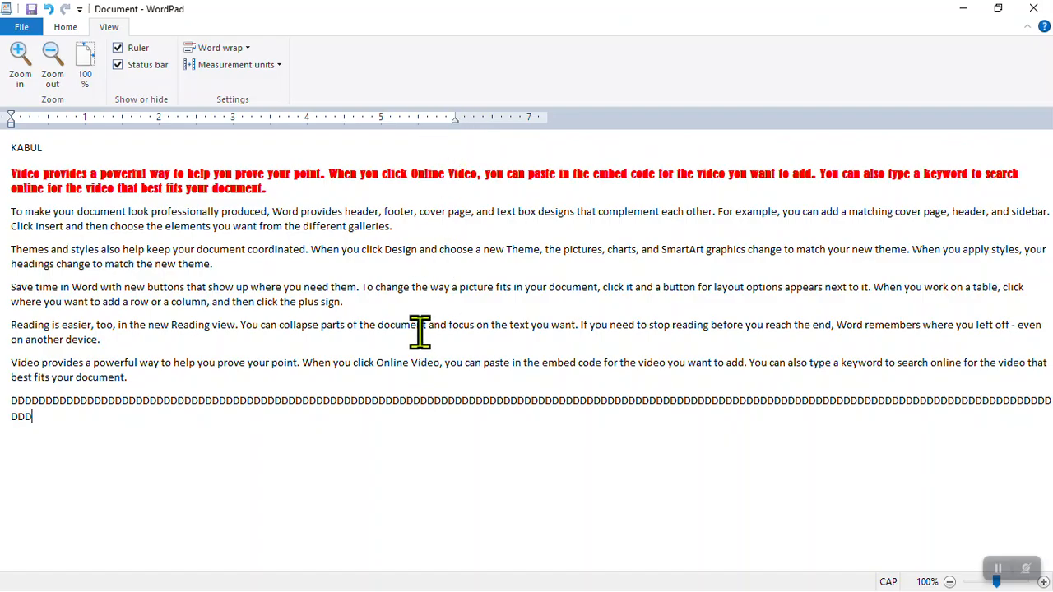
- Set word wrap to No wrap, extend the run of Ds well beyond the window width, and start a new line
click(212, 51)
click(223, 69)
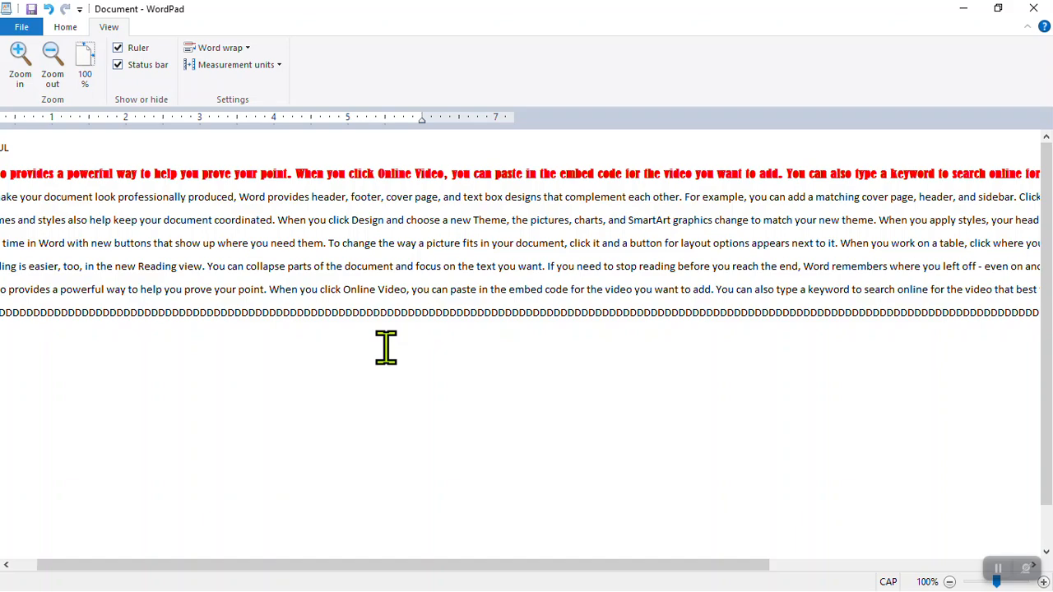
text(DDDDDDDDDDDDDDDDDDDDDDDDDDDDDDDDDDDDDD)
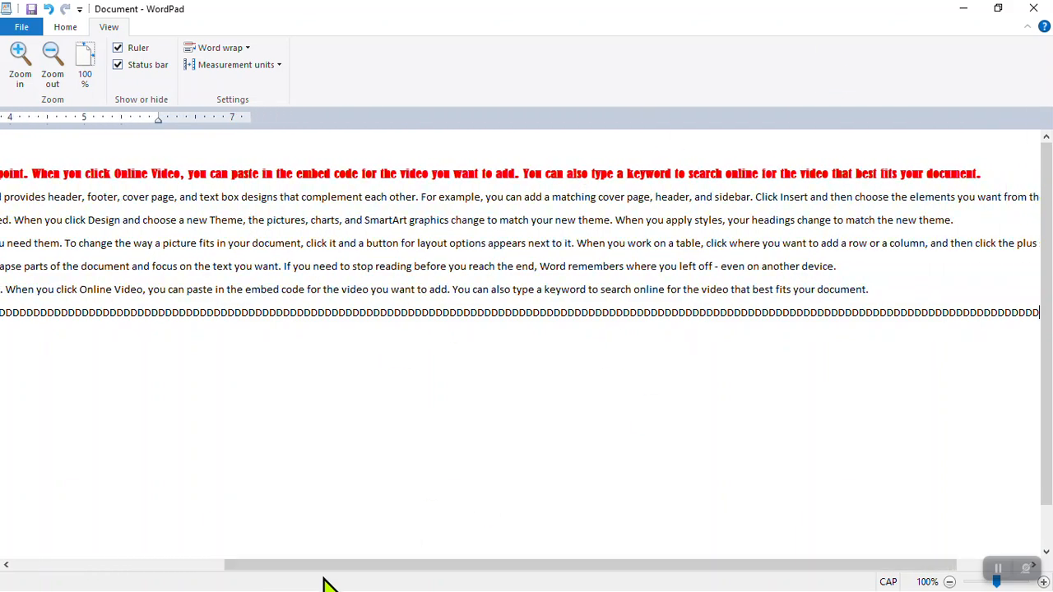
text(DDDDDDDDDDDDDDDDDDDDDDDDDDDDDDDDDDDDDDDDDDDDDDDDDDDDDDDDDDDDDDDD)
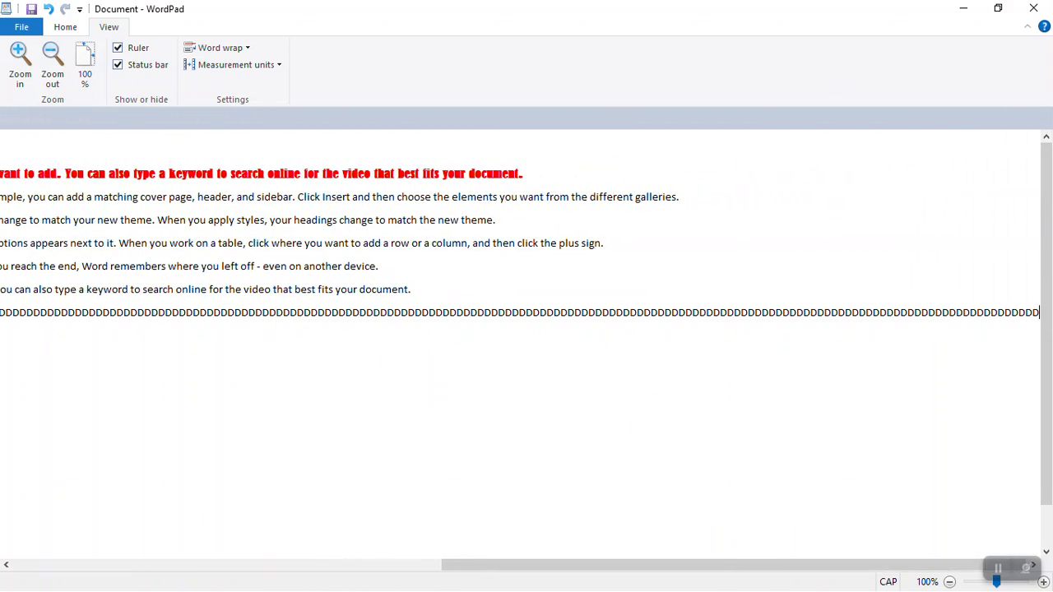
text(DDDDDDDDDDDDD)
key(Return)
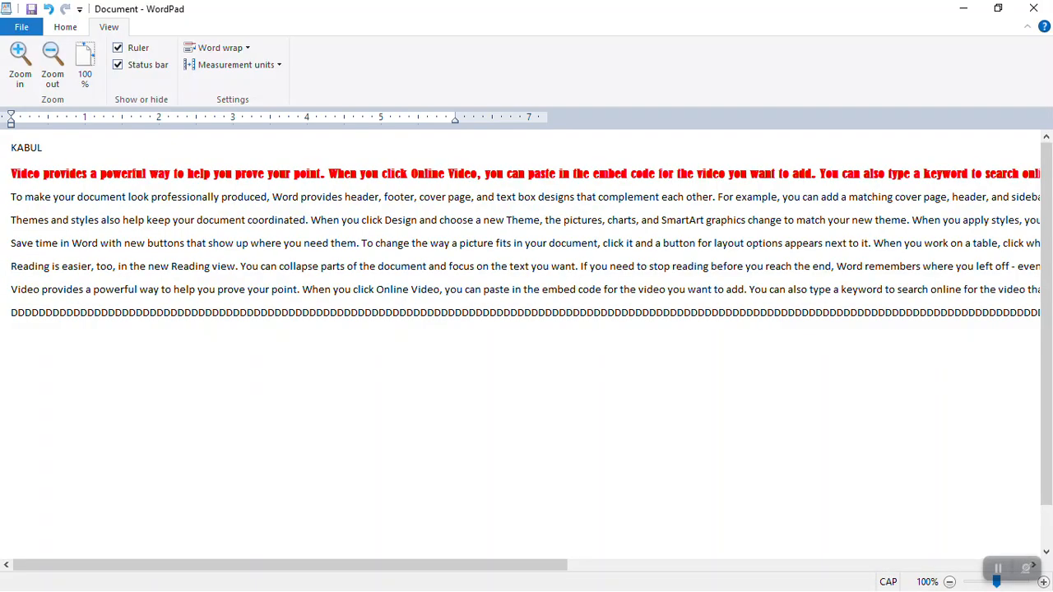
- Enter a run of capital Ss on the new line and set word wrap to Wrap to ruler
text(SSSSSSSSSSSSSSSSSSSSSSSSSSSSSSSSS)
click(223, 49)
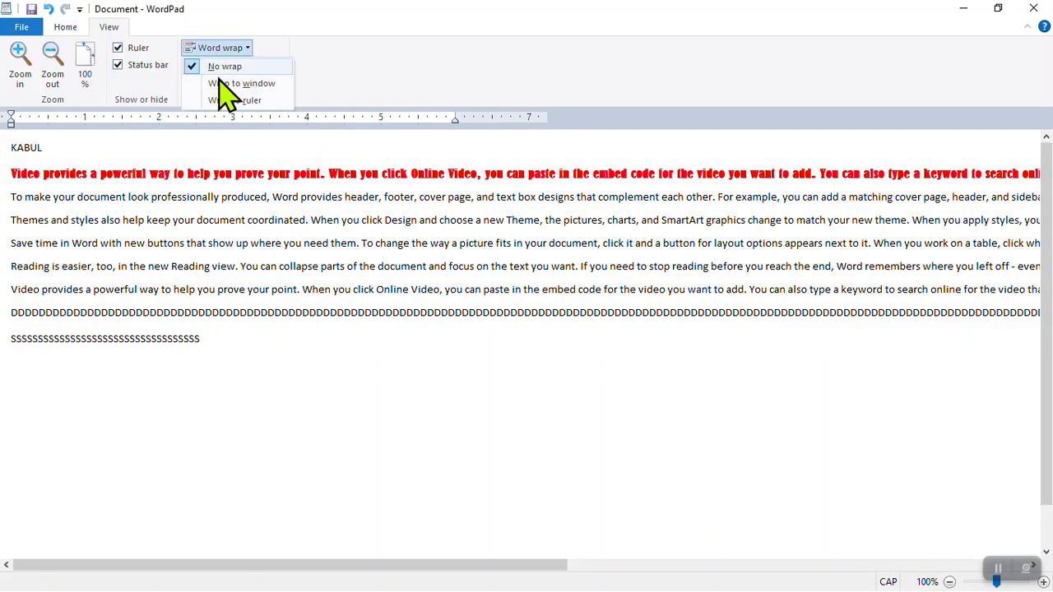
click(225, 100)
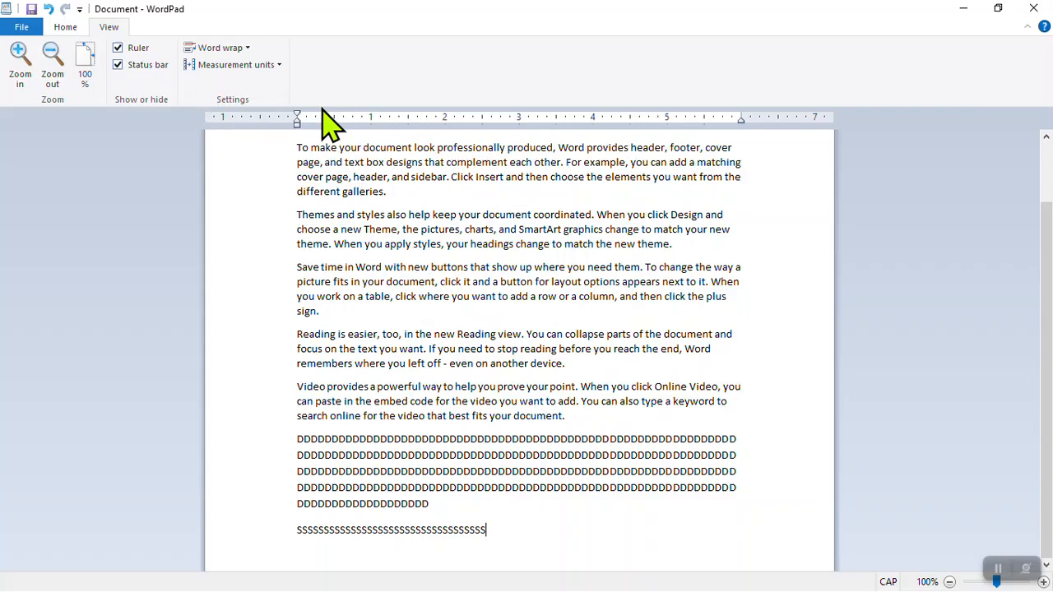
- Set the ruler's measurement units to Centimeters and review the list of available units
click(235, 65)
click(208, 100)
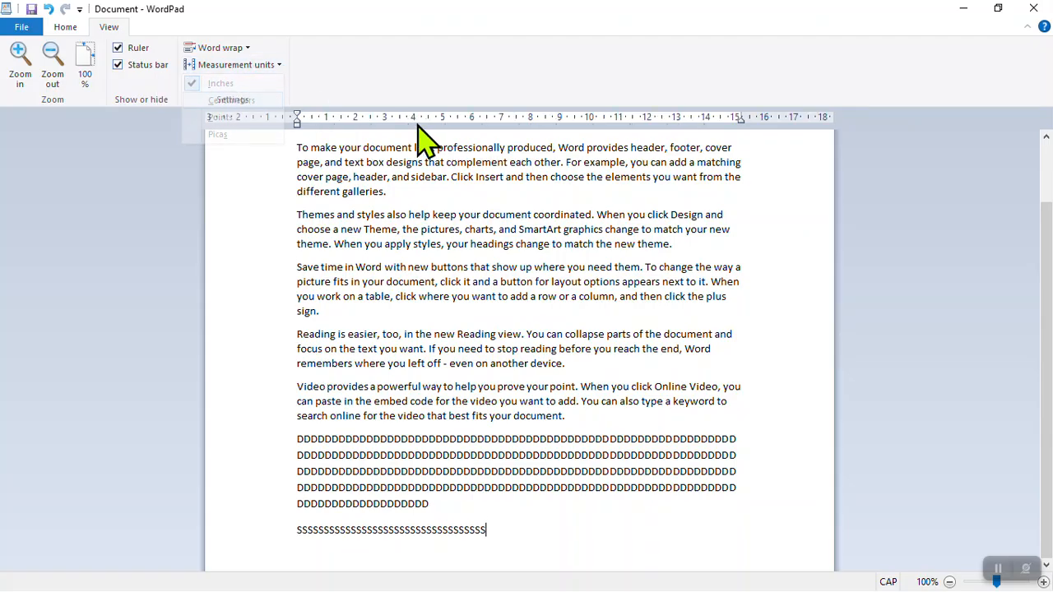
click(260, 66)
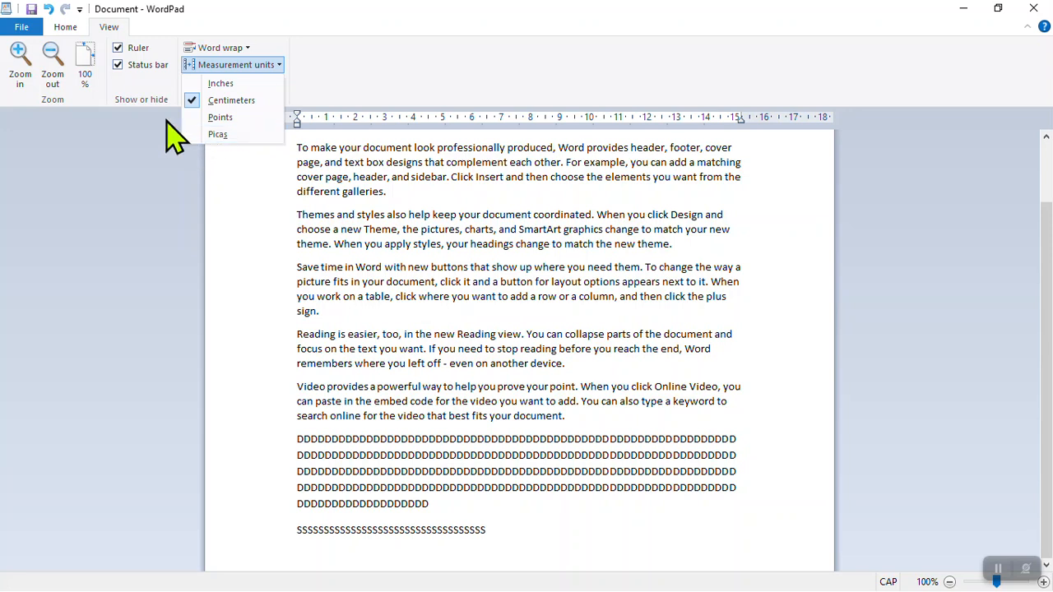
click(66, 27)
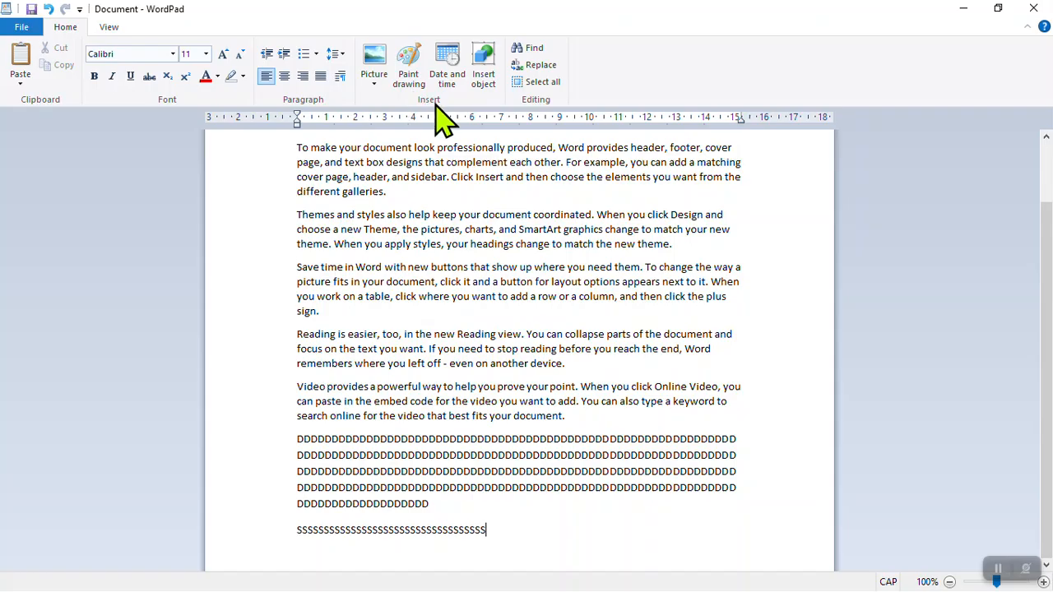
click(1000, 568)
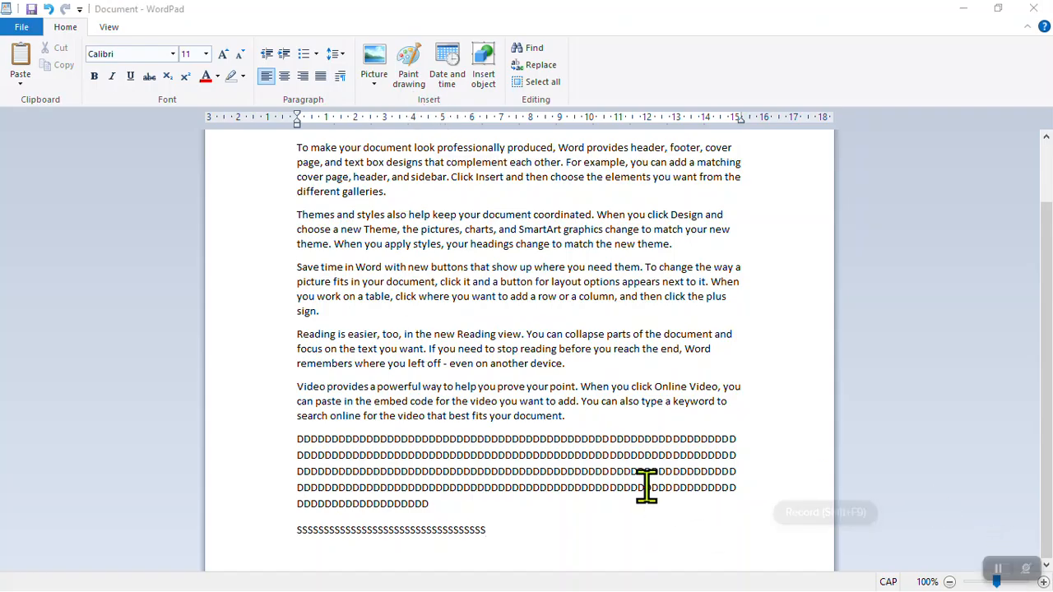
click(110, 27)
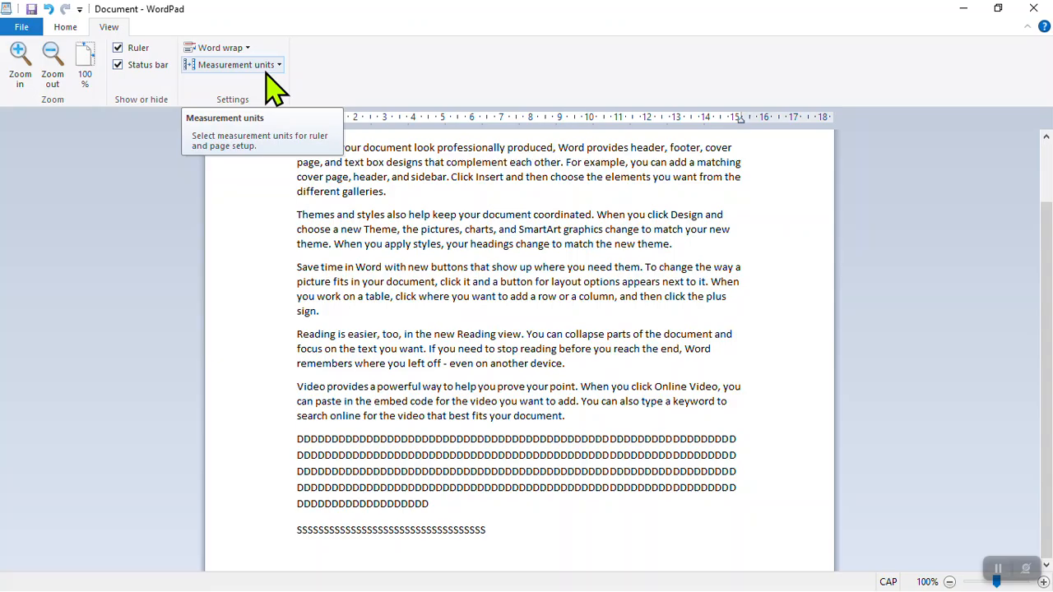
- Add an empty line after the paragraph ending "different galleries." and open the picture selection dialog for it
click(65, 27)
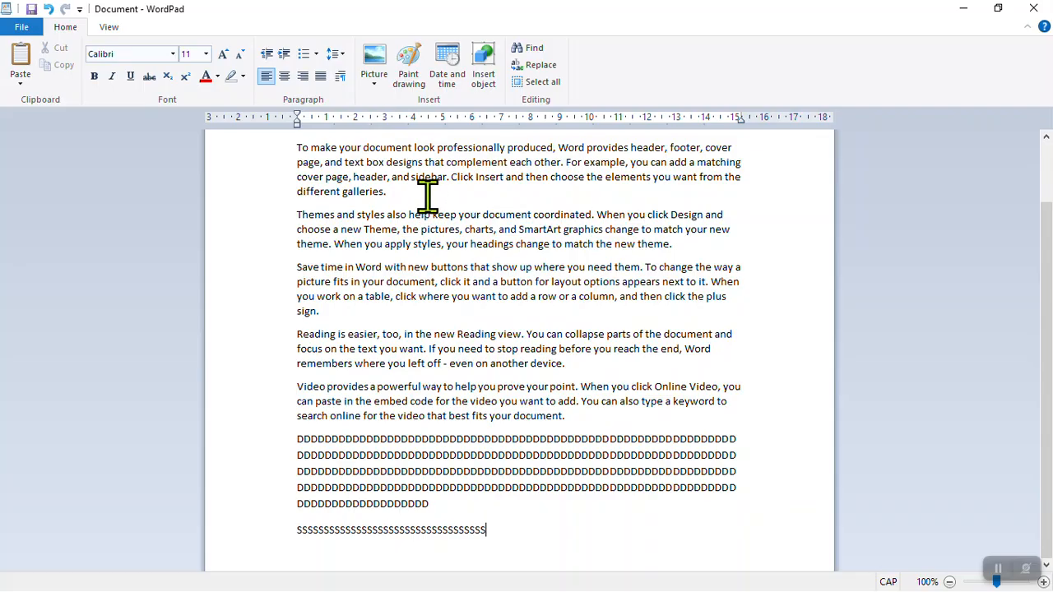
key(Return)
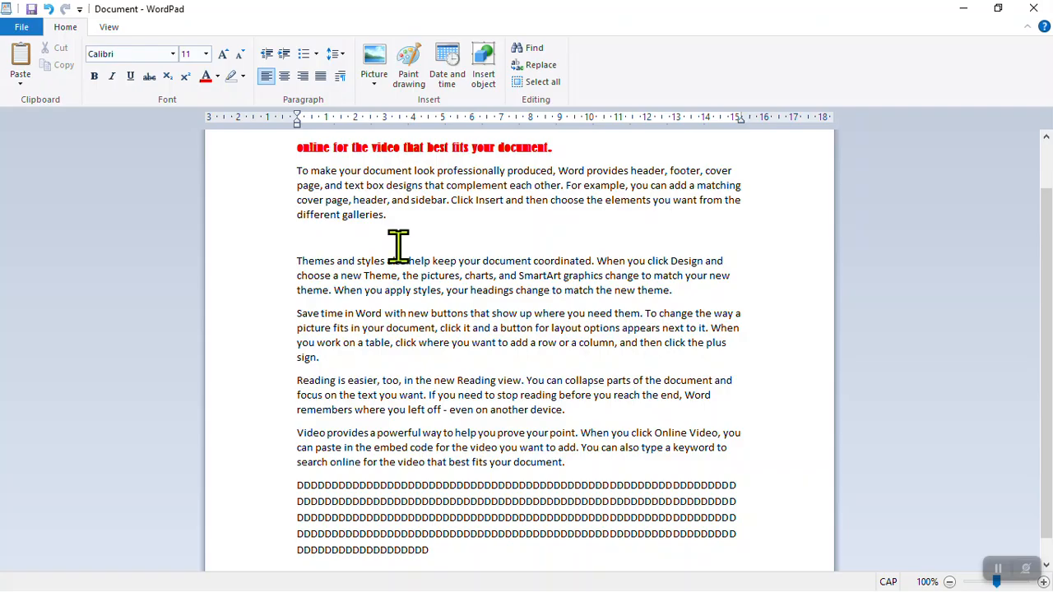
click(377, 89)
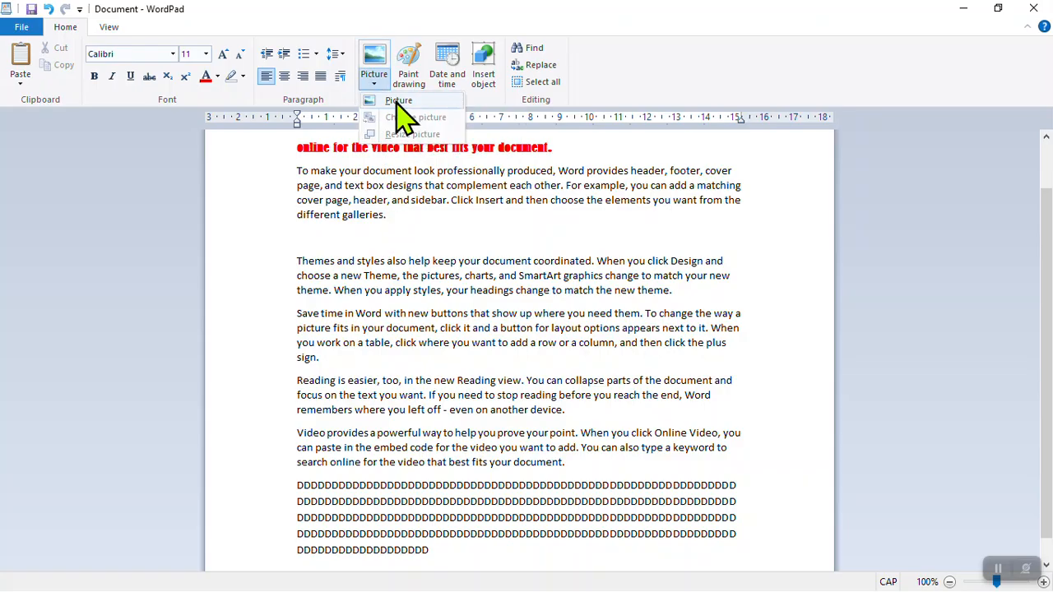
click(396, 101)
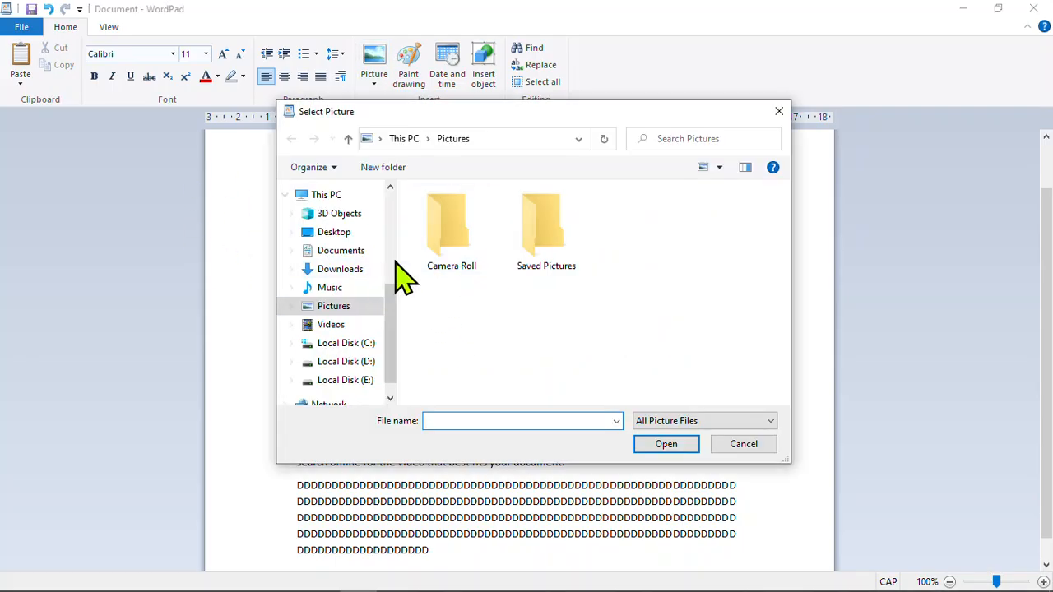
- Look for a picture file in the Pictures and Desktop folders and on Local Disk (E:) and (D:)
drag(390, 313, 394, 242)
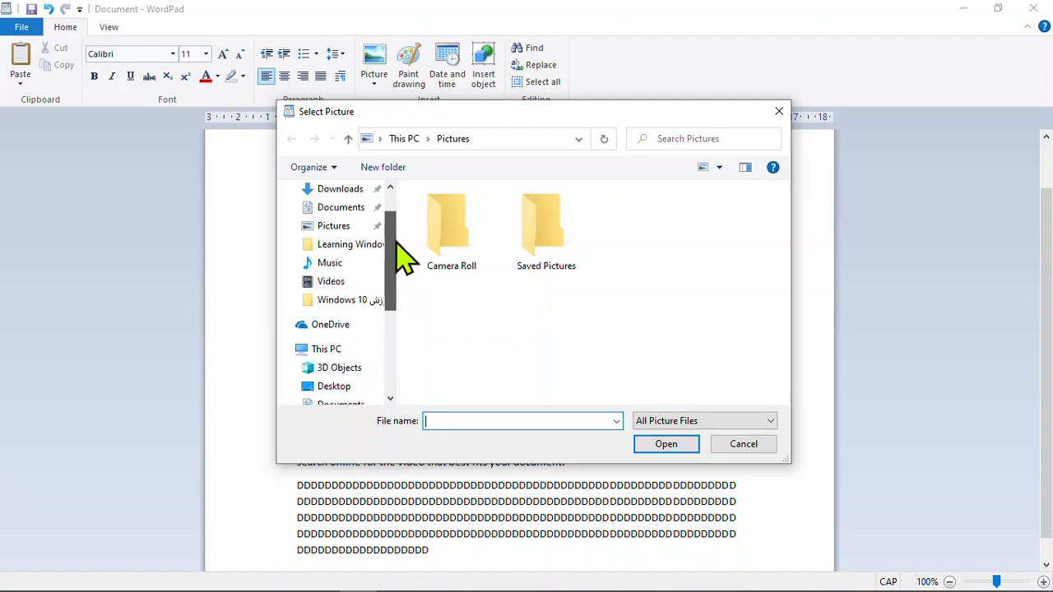
click(312, 227)
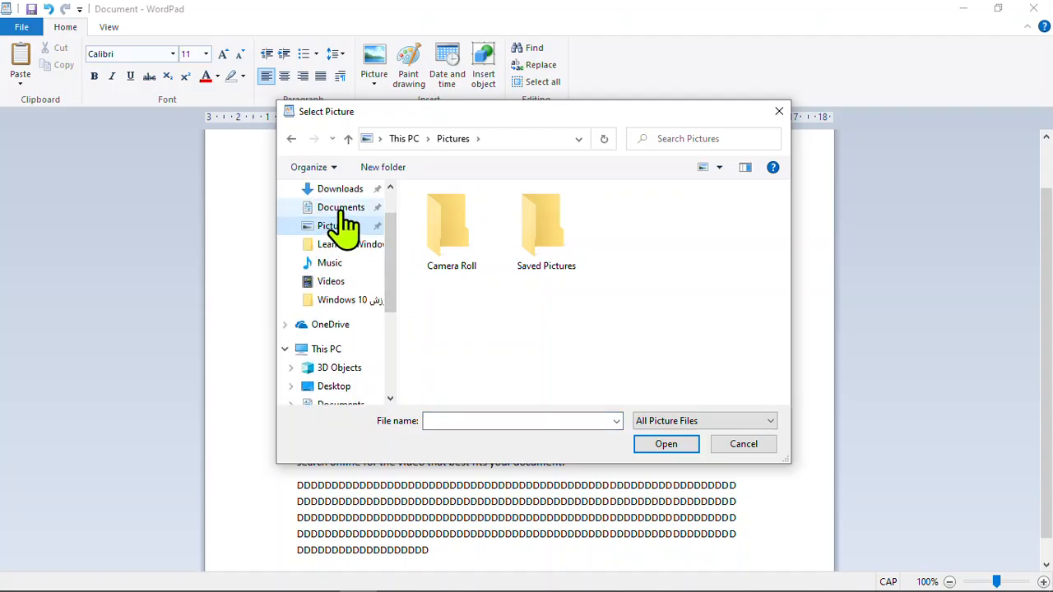
click(344, 212)
click(338, 227)
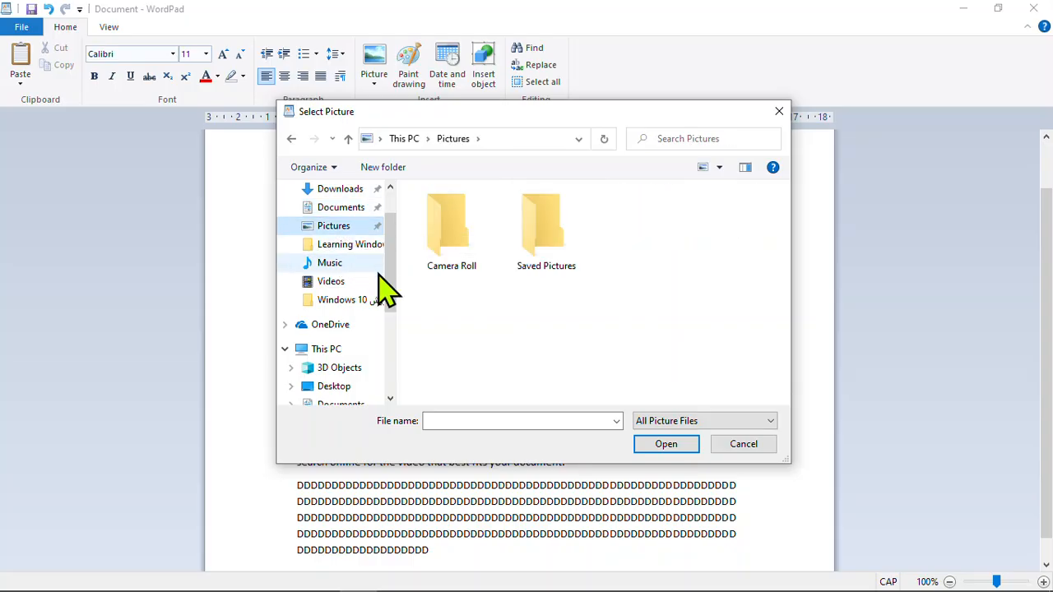
drag(390, 298, 390, 307)
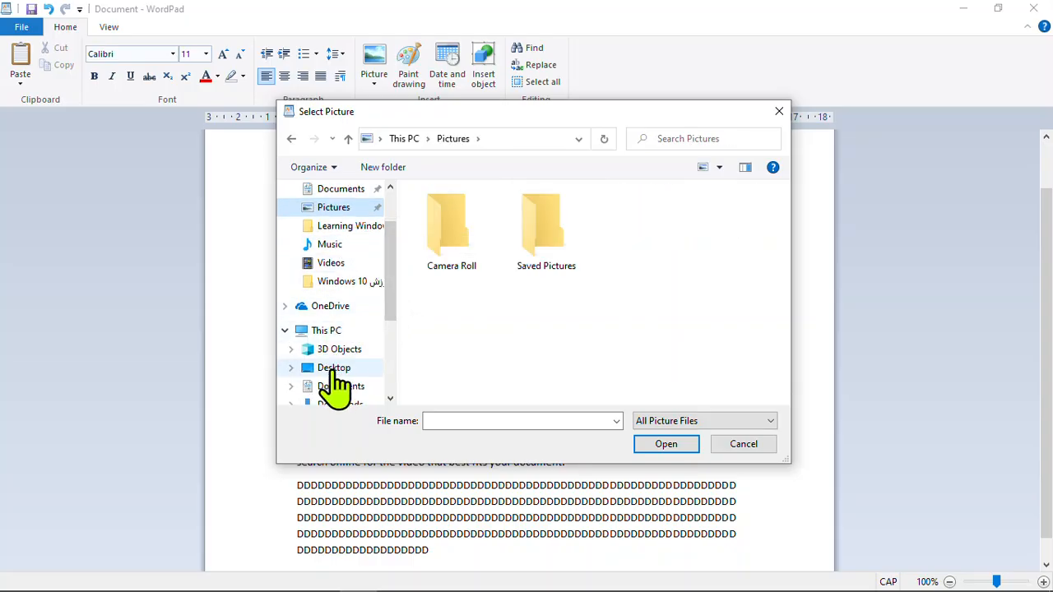
click(337, 370)
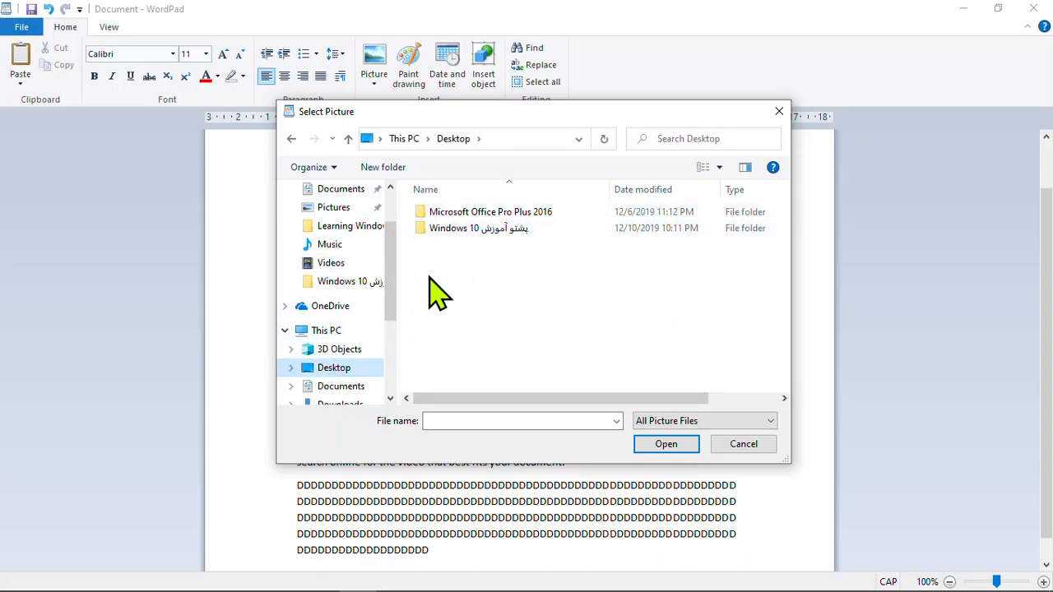
drag(393, 262, 388, 350)
click(366, 357)
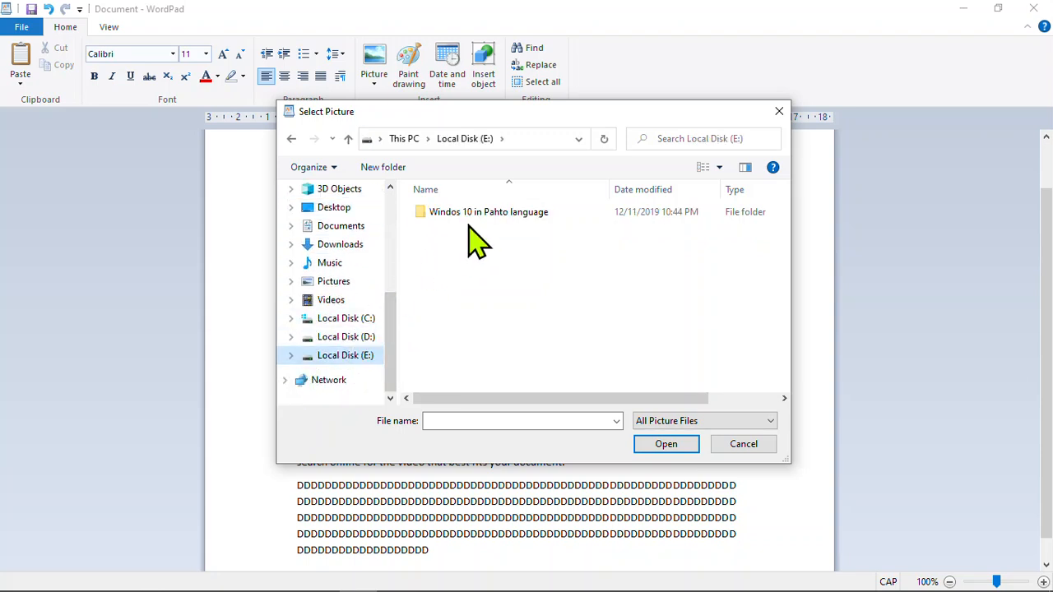
click(339, 338)
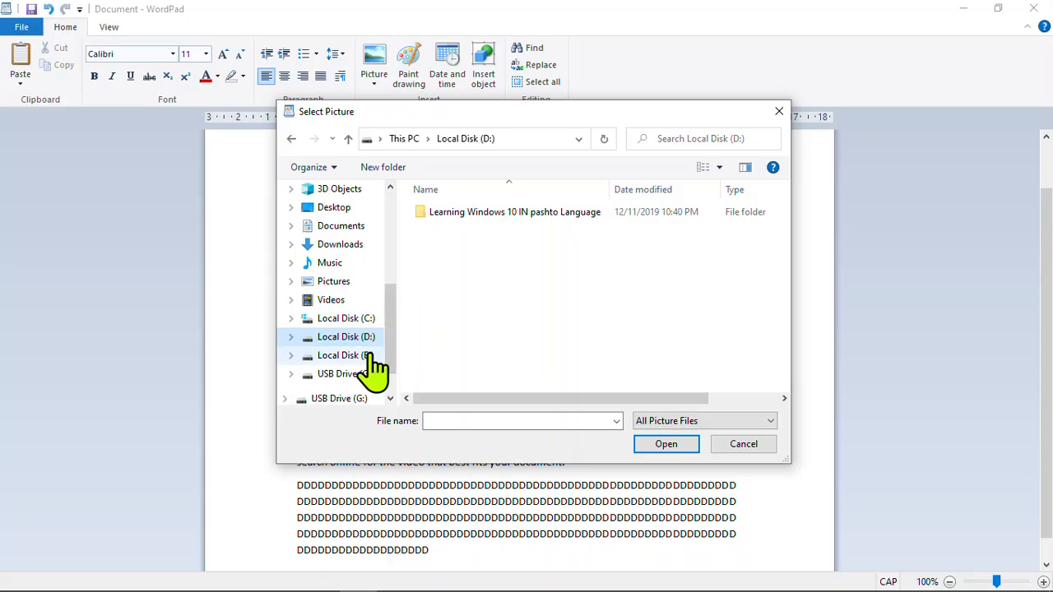
- Insert the picture 04 from USB Drive (G:) on the empty line between the paragraphs
click(357, 375)
click(433, 212)
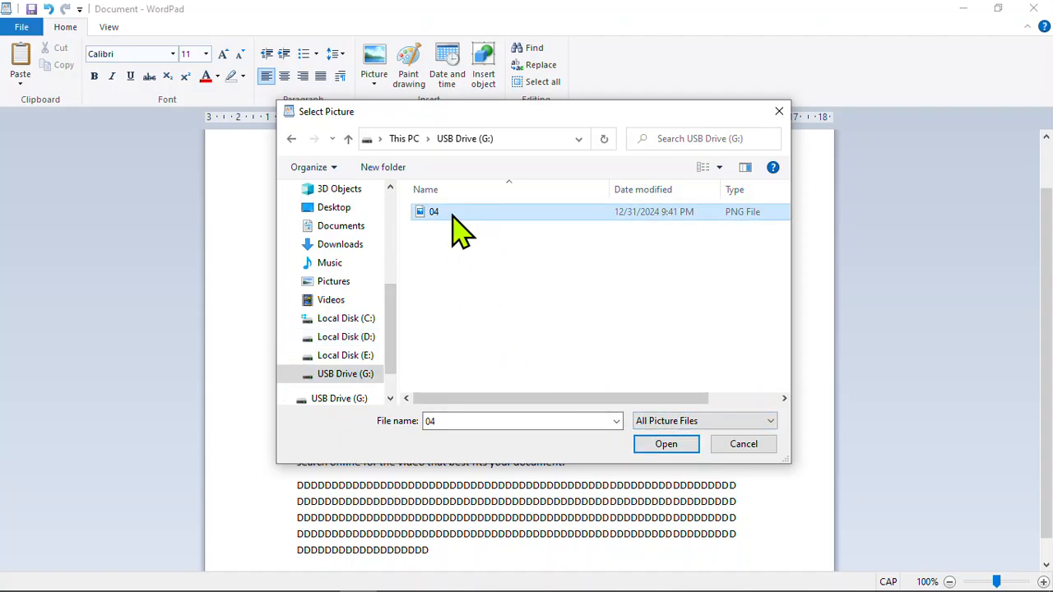
click(666, 453)
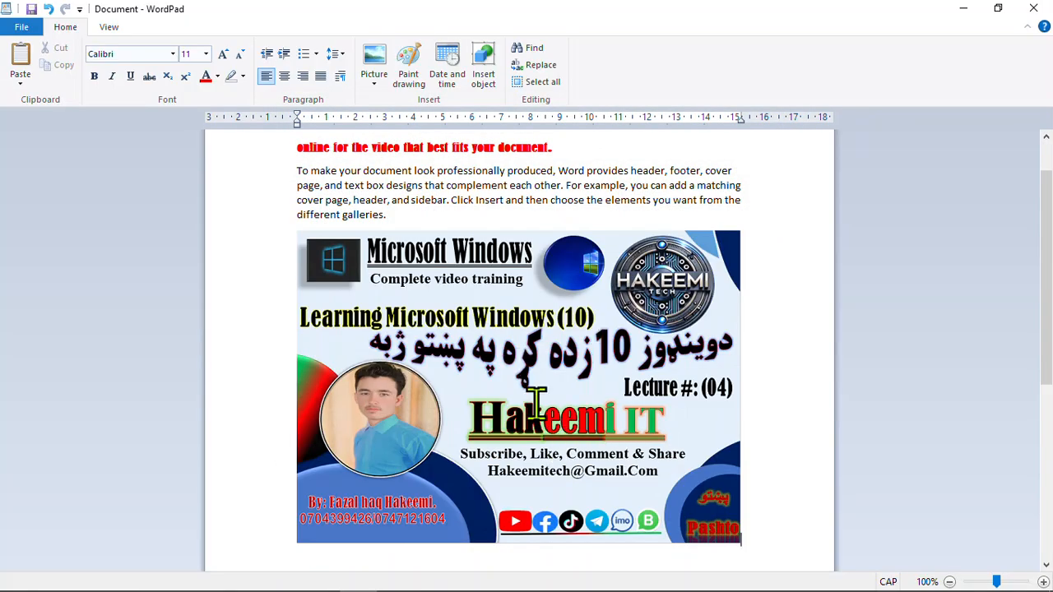
- Select and deselect the inserted picture, and review the picture options with nothing selected
drag(652, 234, 301, 202)
click(477, 370)
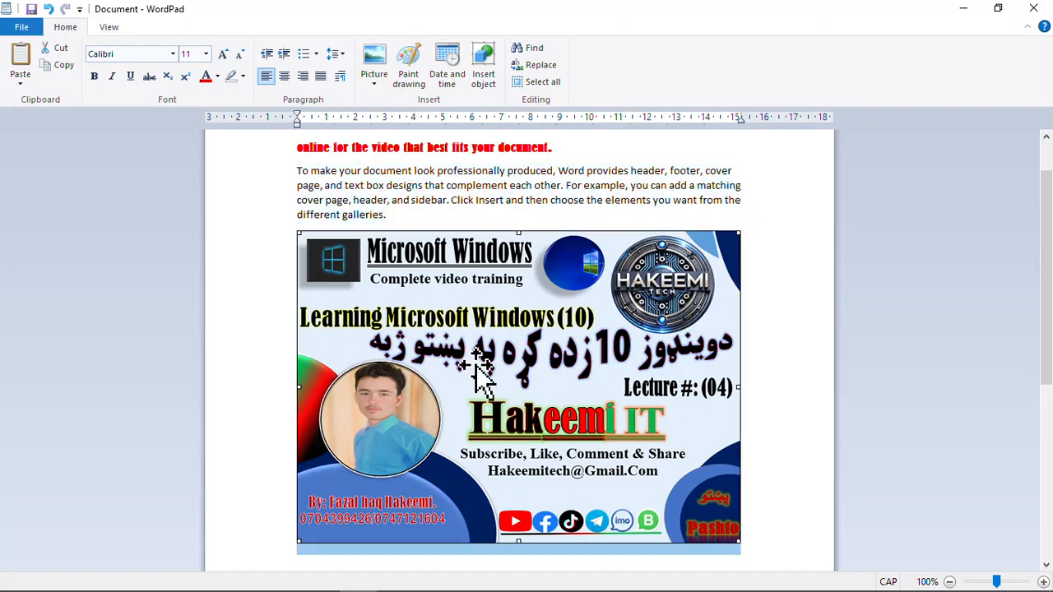
click(774, 379)
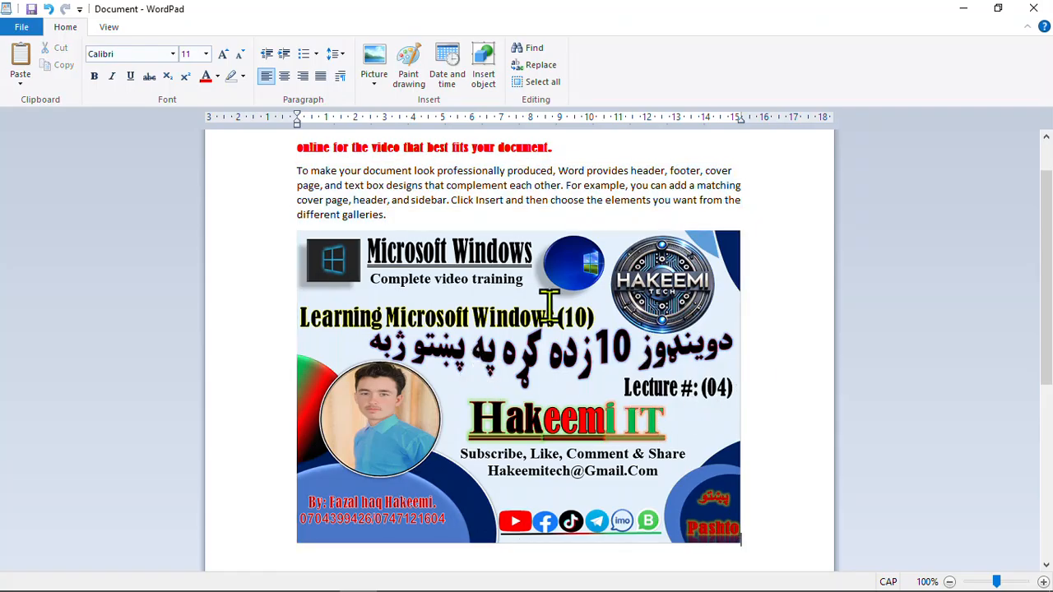
click(375, 86)
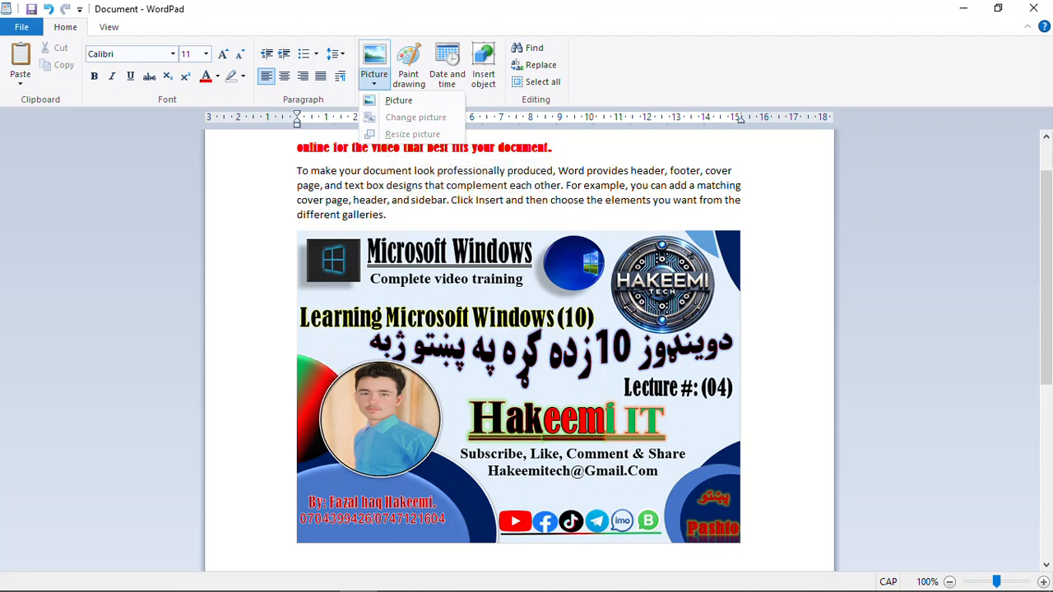
- Minimize the document window and open Snipping Tool through a Windows search for "SNI"
click(963, 10)
click(964, 9)
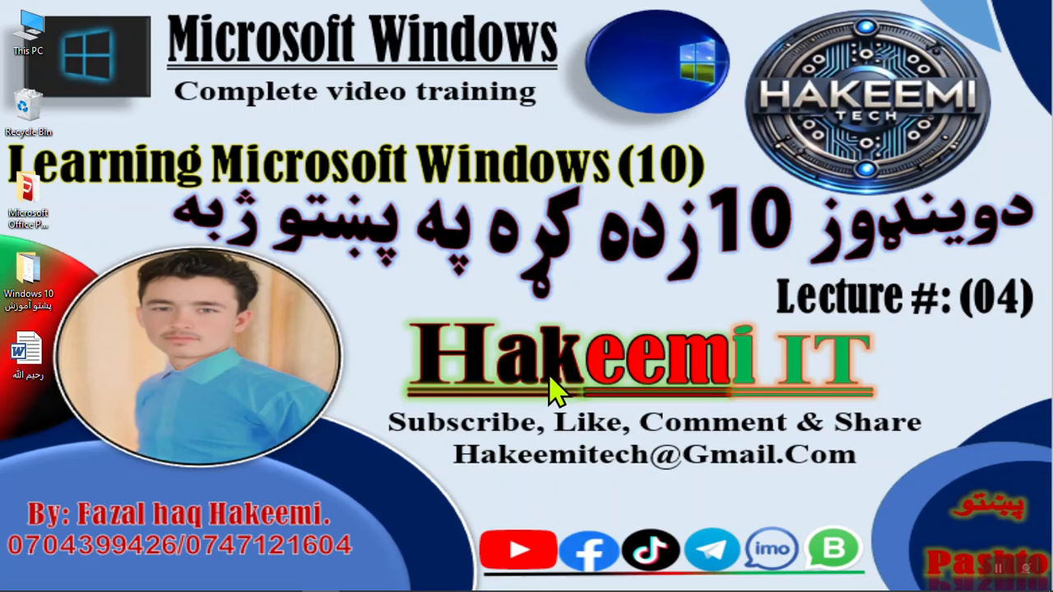
key(super)
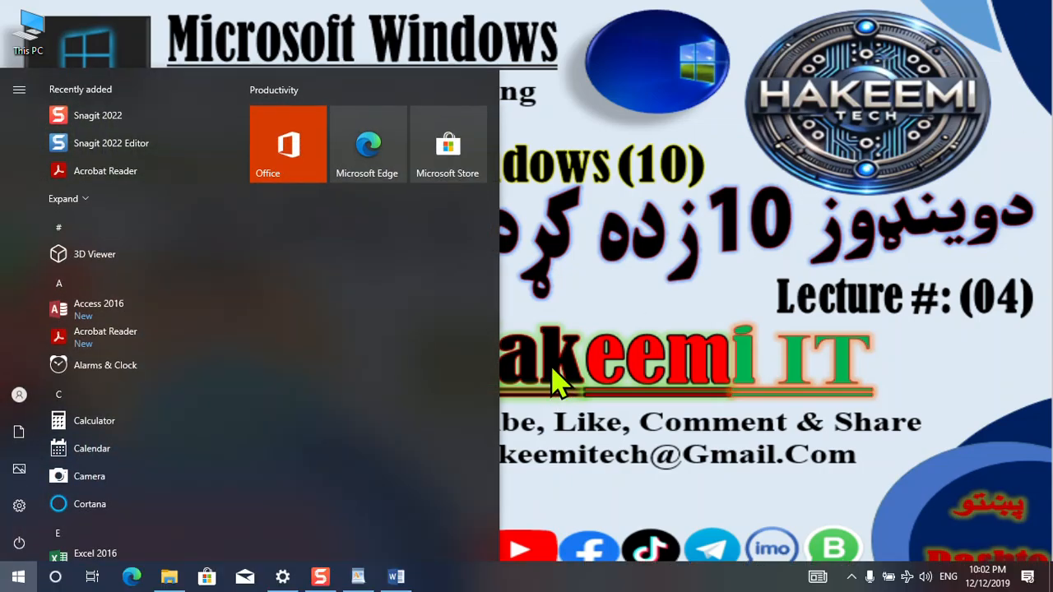
text(SNI)
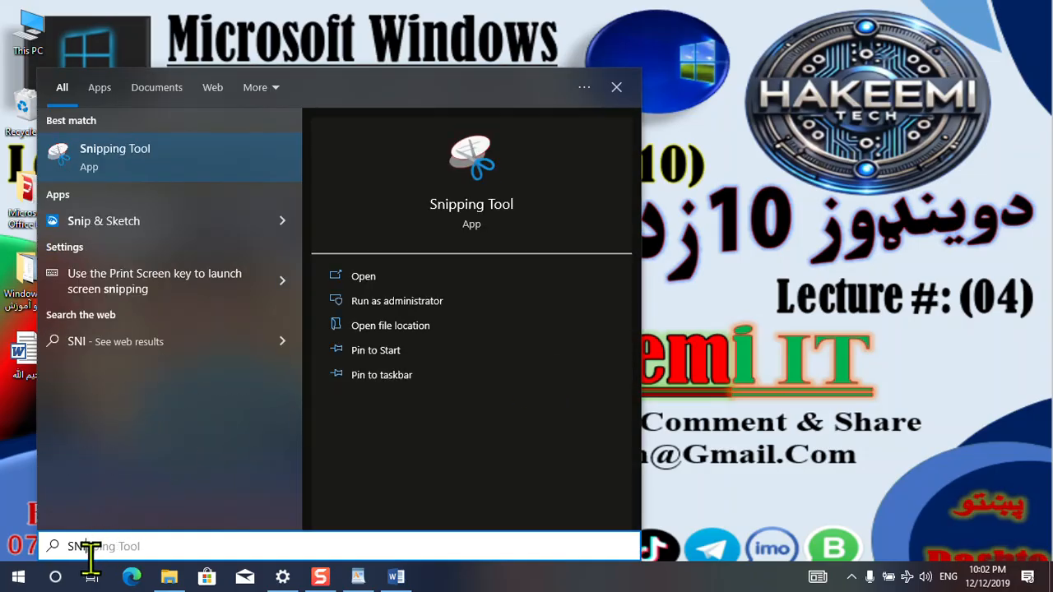
click(81, 150)
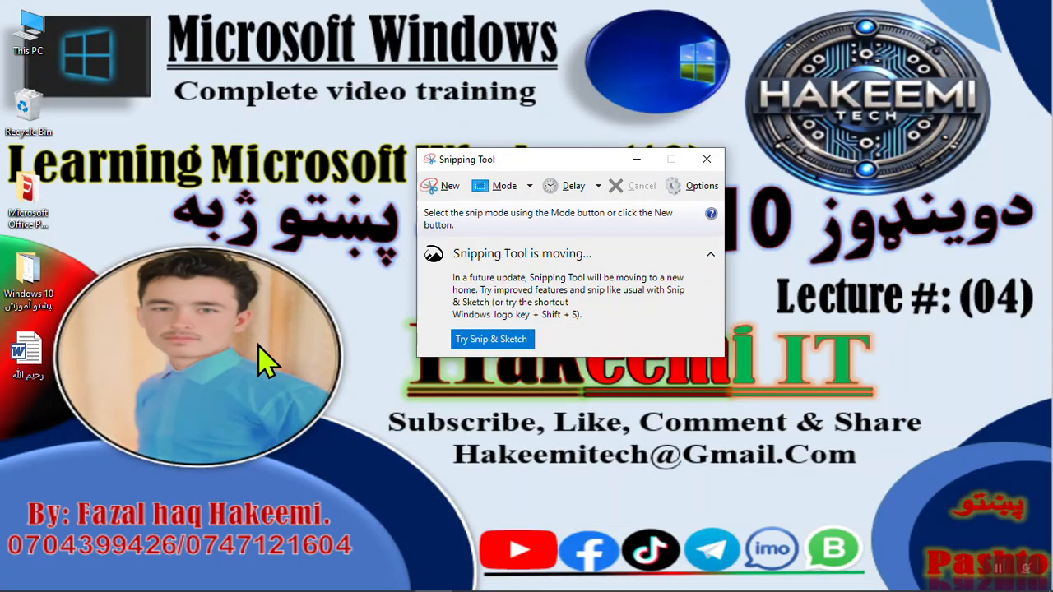
- Snip the round HAKEEMI TECH logo from the wallpaper, save it to the Desktop as PNG file ER, and dismiss the capture windows
click(430, 184)
drag(748, 18, 991, 194)
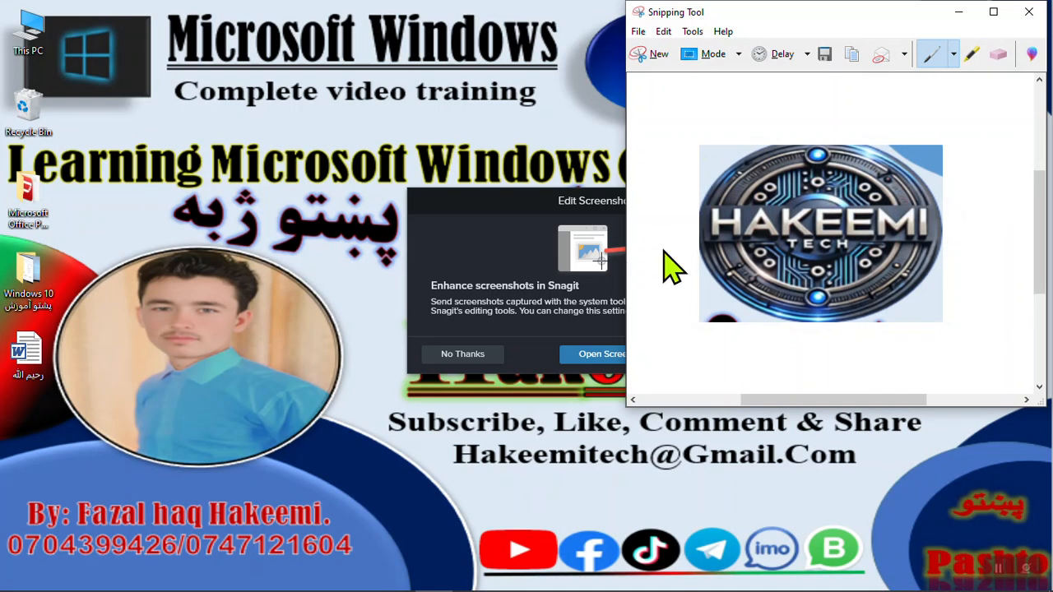
key(ctrl+s)
click(589, 171)
click(674, 302)
double_click(674, 302)
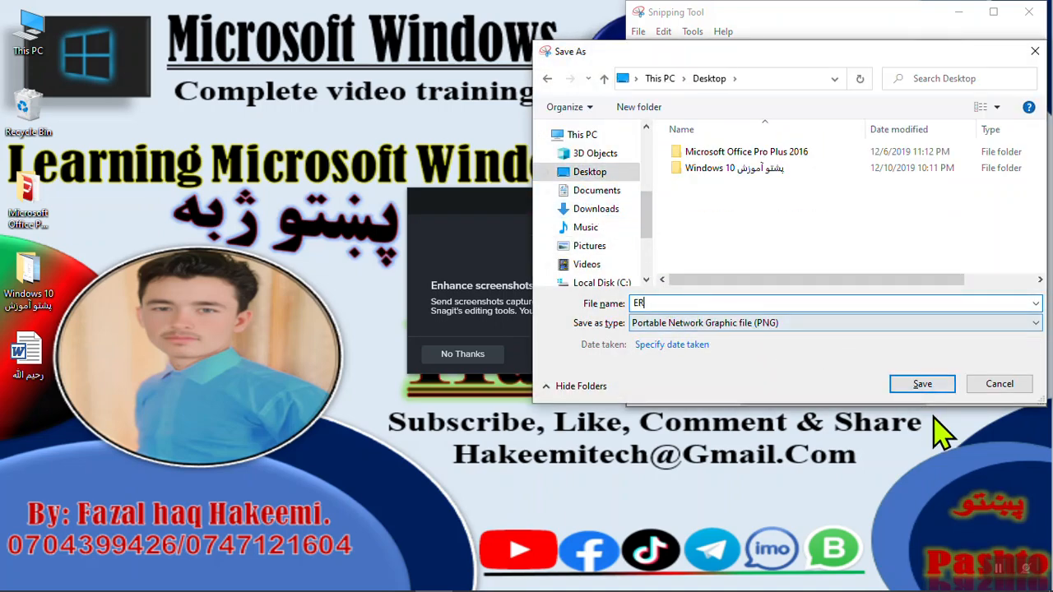
click(925, 387)
click(1039, 13)
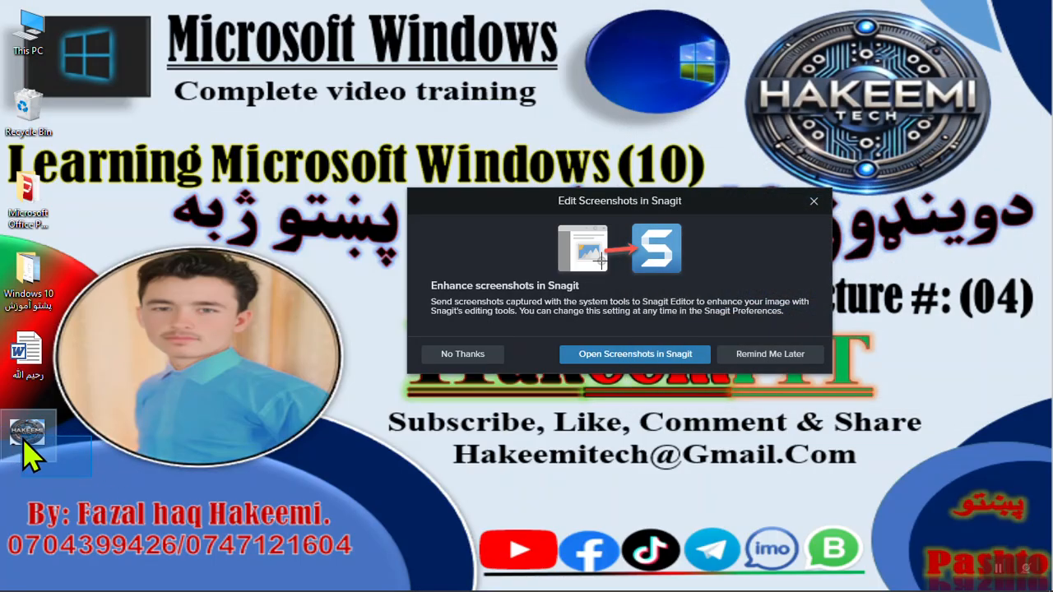
click(813, 201)
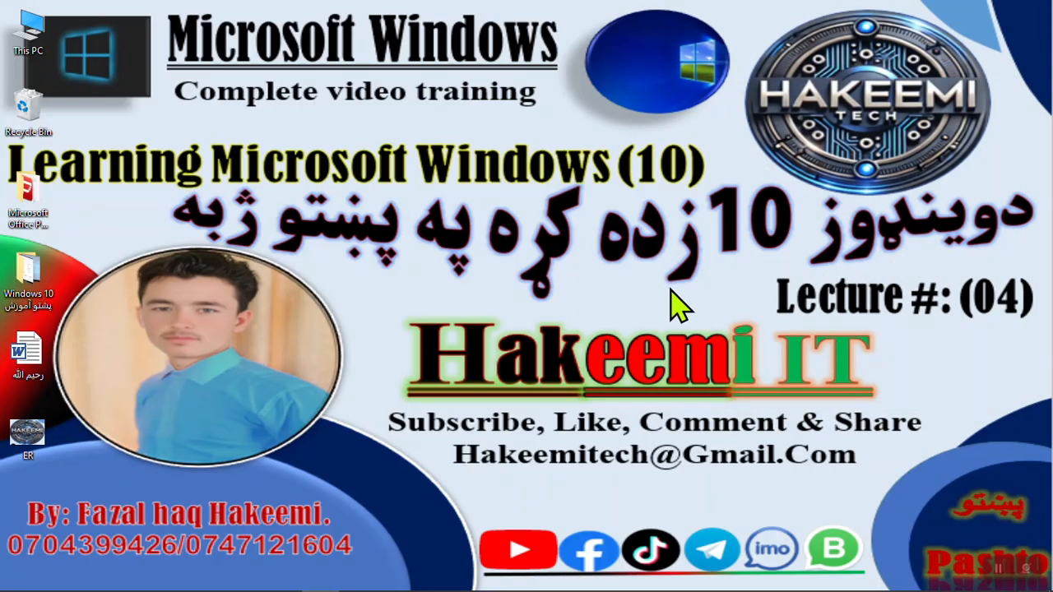
- Switch back to the WordPad document and review the picture options with the inserted picture deselected
mouse_move(530, 586)
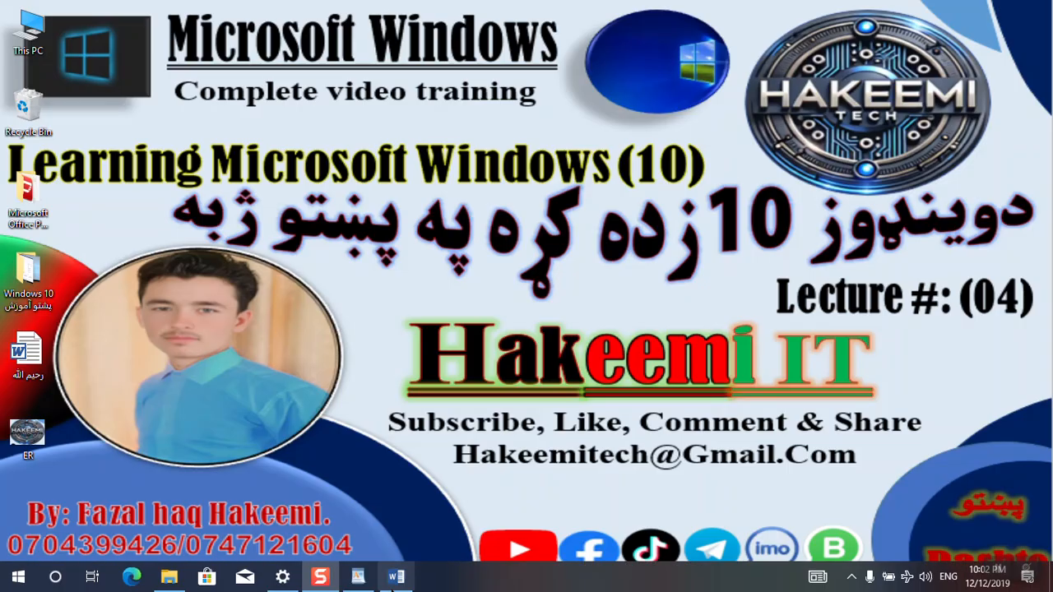
click(358, 577)
click(481, 374)
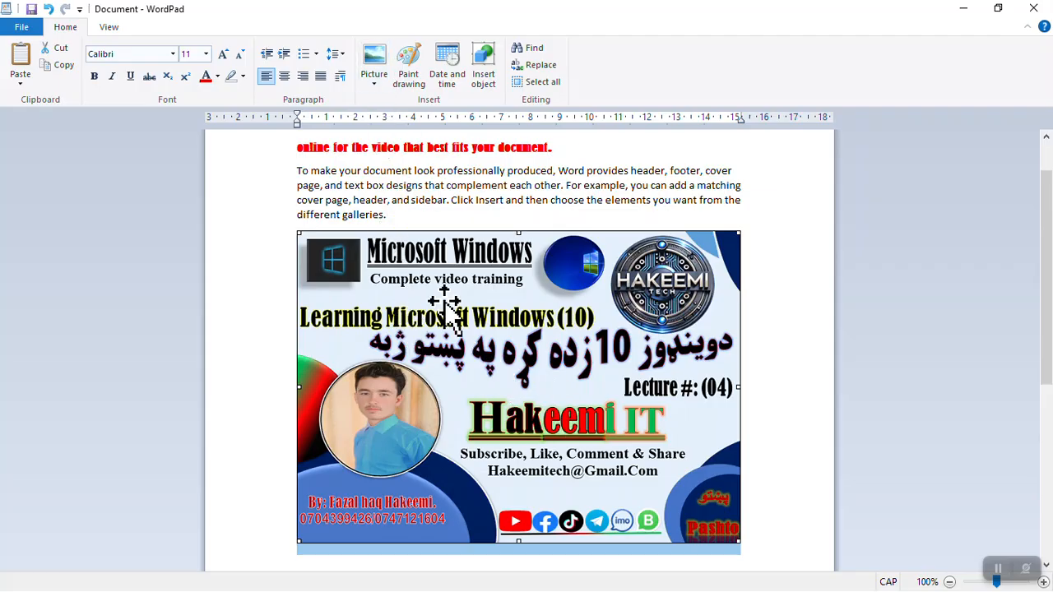
click(427, 198)
click(371, 86)
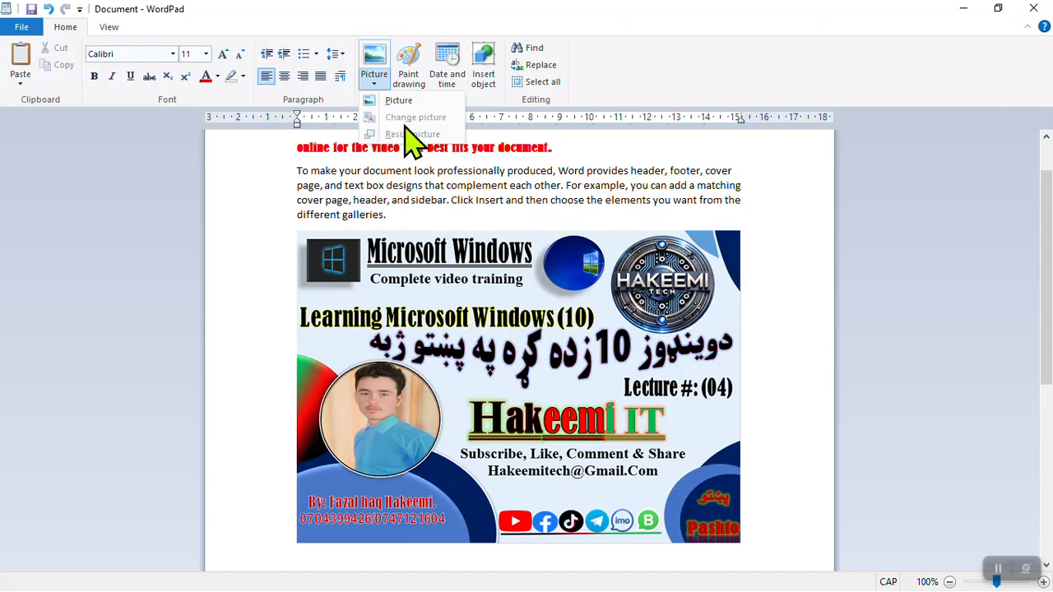
click(493, 210)
- Replace the inserted picture with the ER picture from the Desktop, using Change picture
click(386, 271)
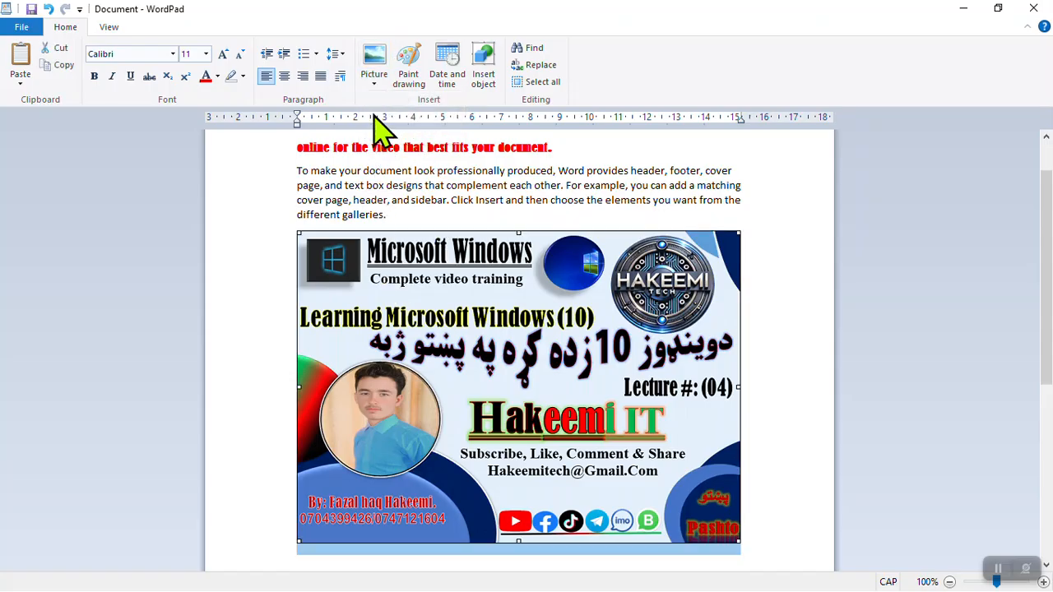
click(374, 82)
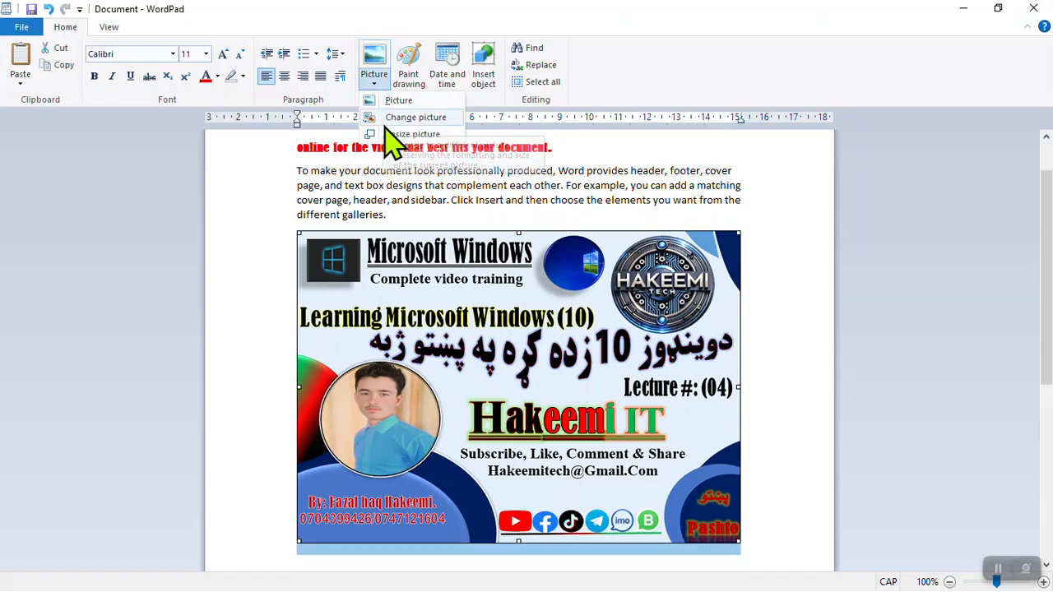
click(402, 119)
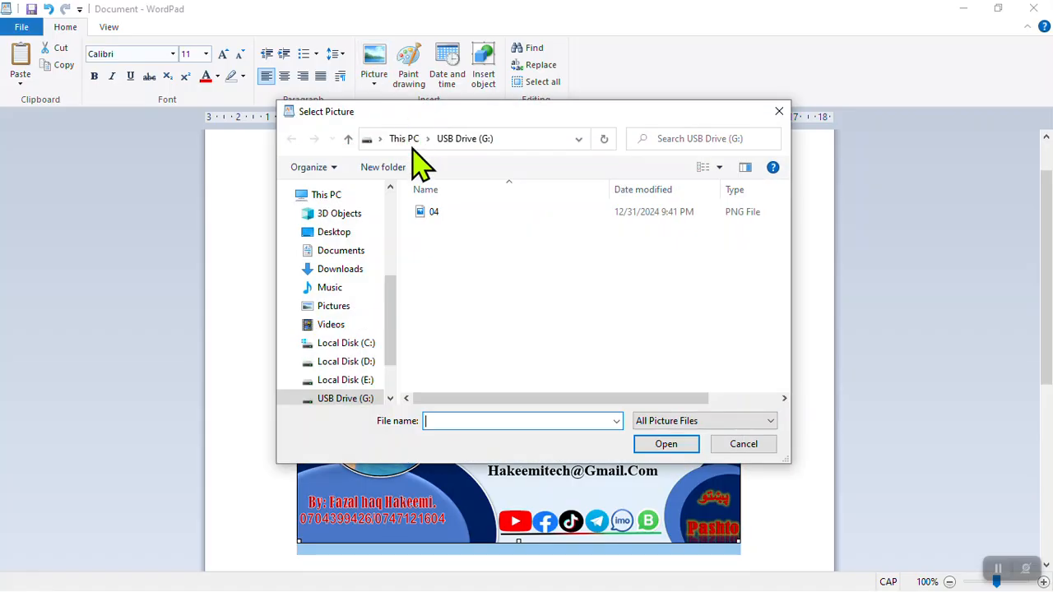
scroll(390, 300, up, 1)
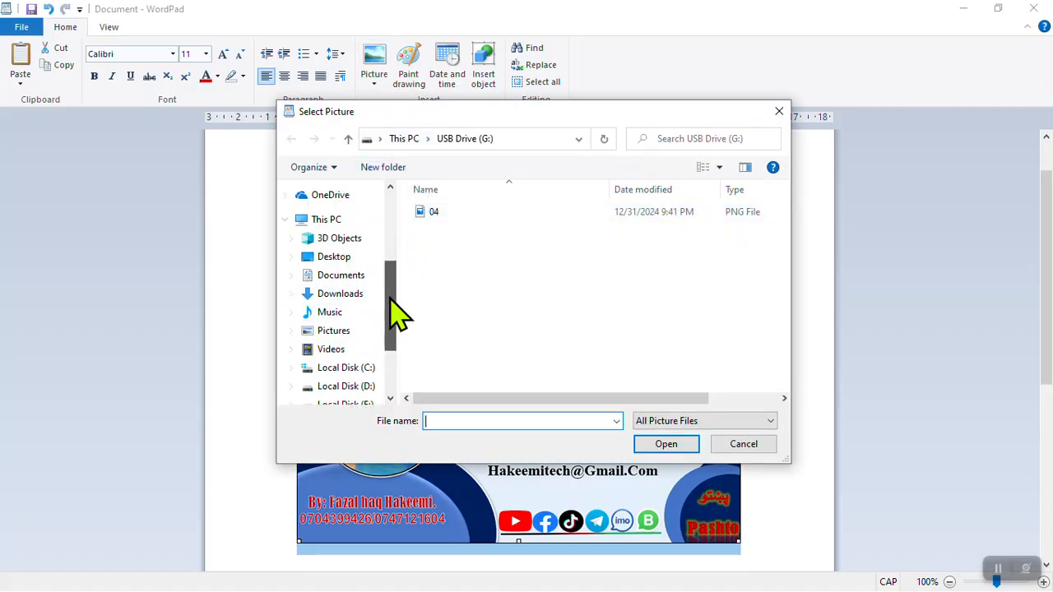
click(336, 257)
click(438, 247)
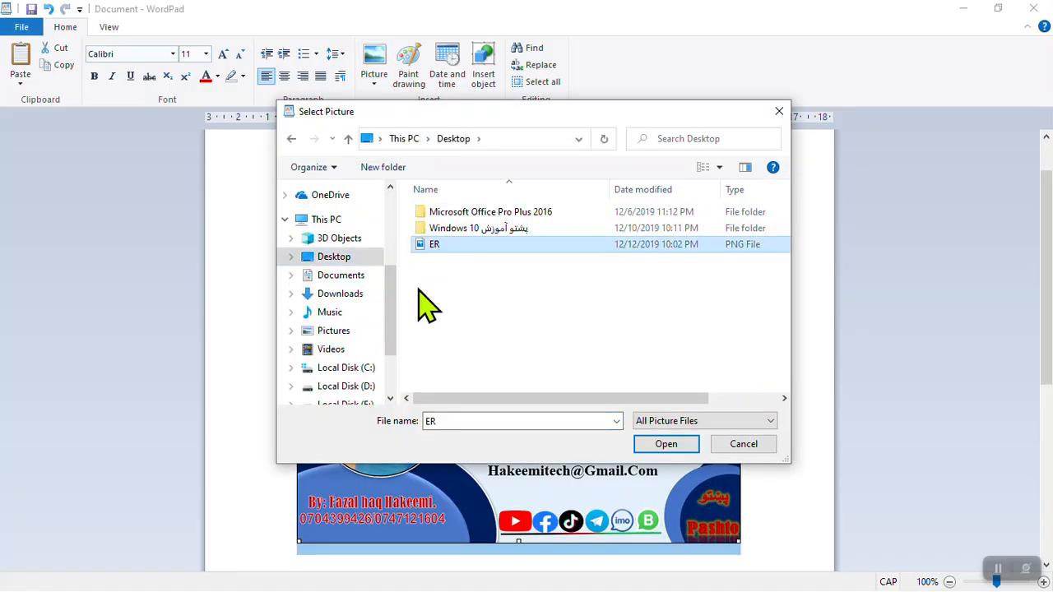
click(667, 445)
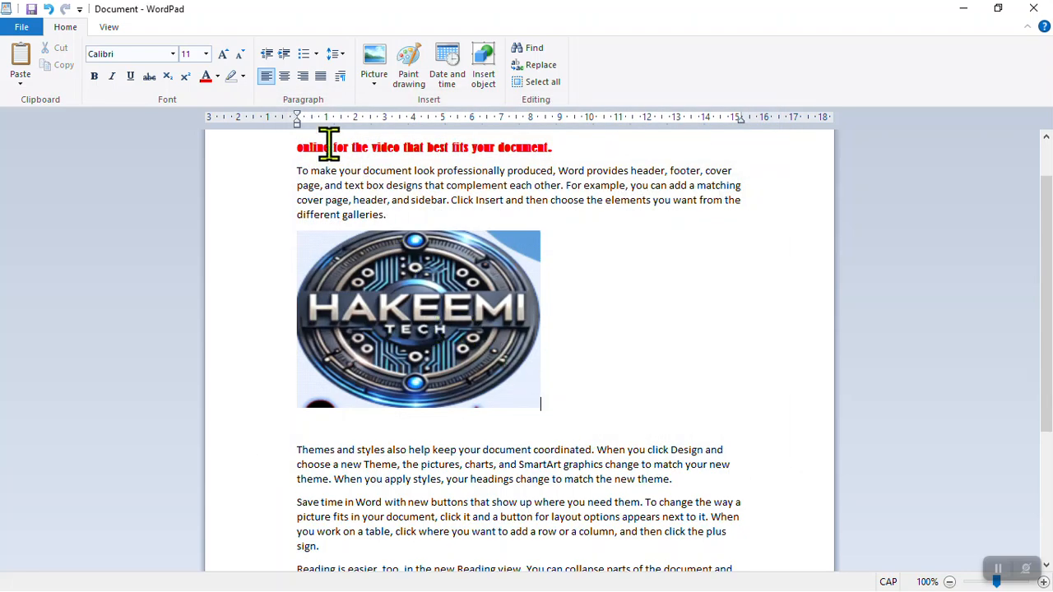
- Resize the logo picture freehand to about 137% of its original width and 107% of its original height
click(372, 85)
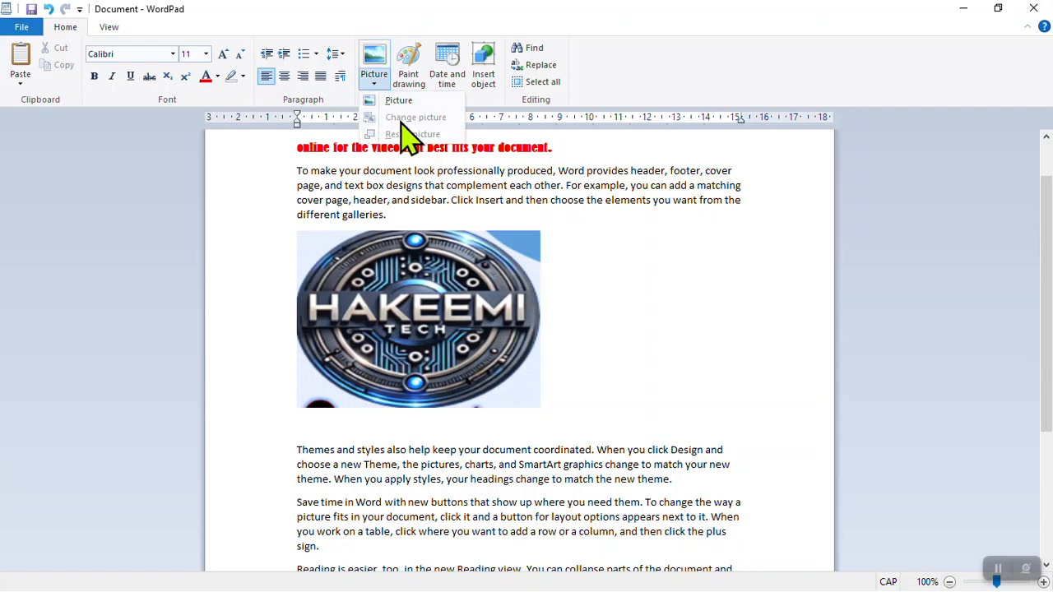
click(416, 380)
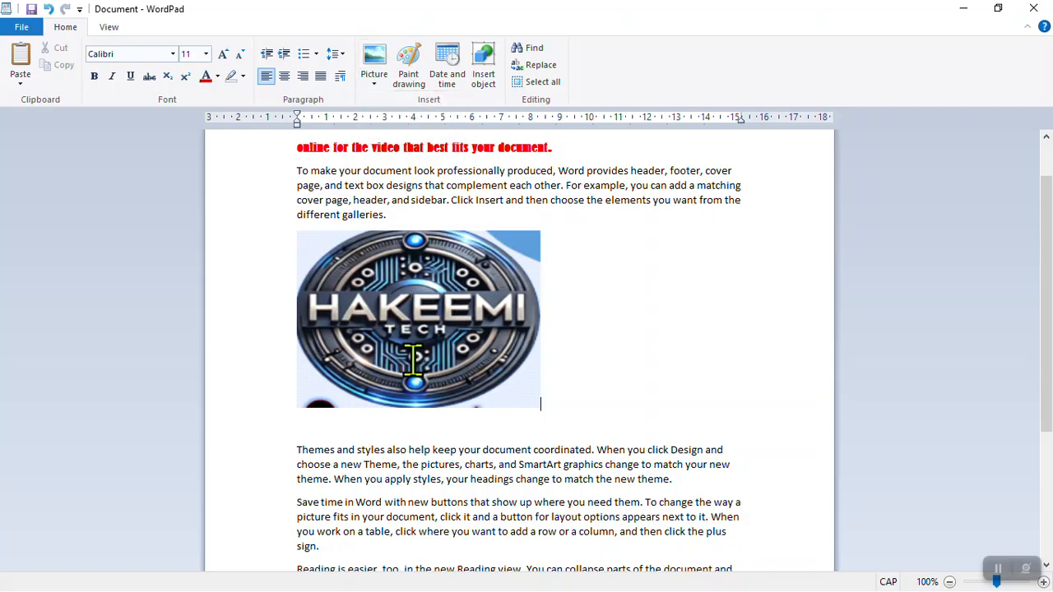
click(410, 350)
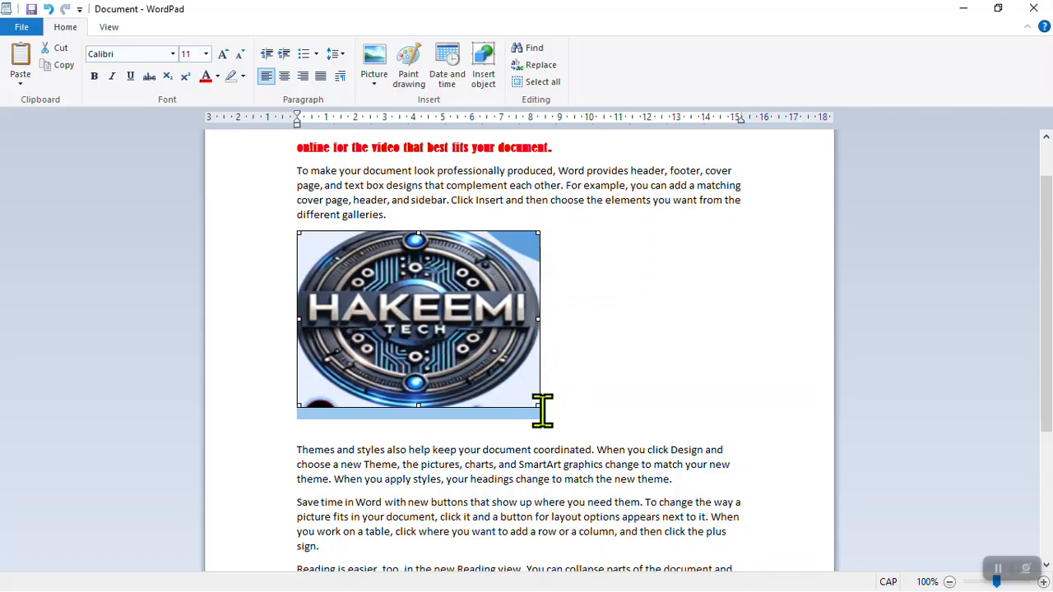
drag(539, 405, 649, 443)
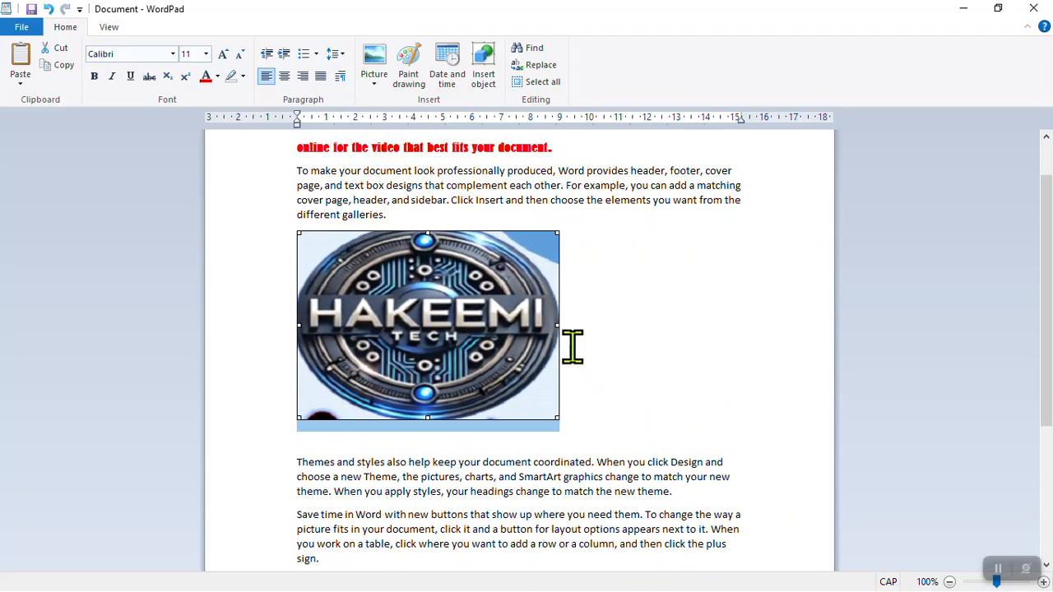
drag(560, 327, 674, 326)
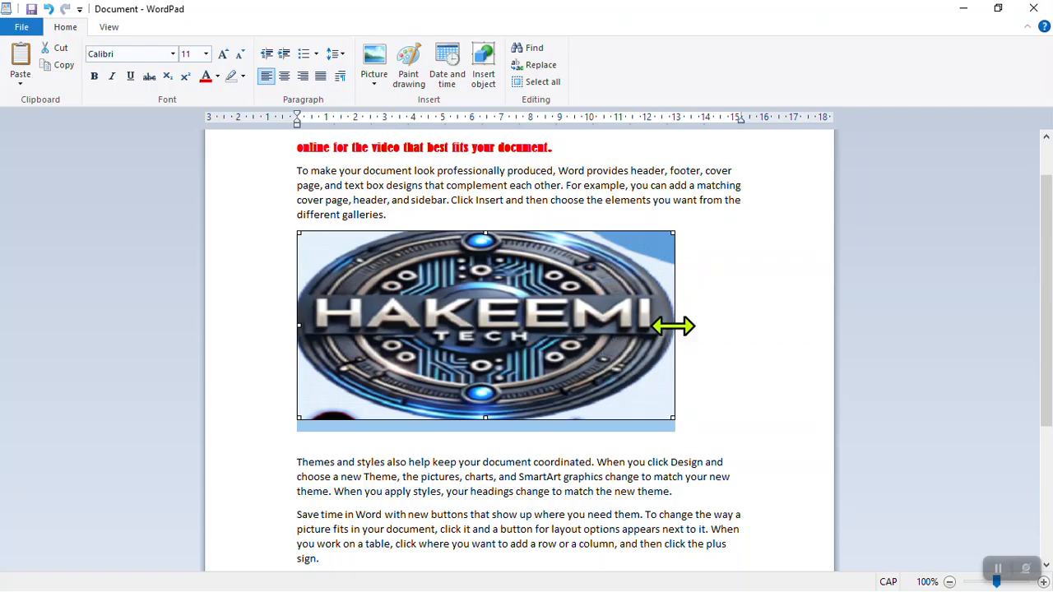
drag(674, 326, 736, 345)
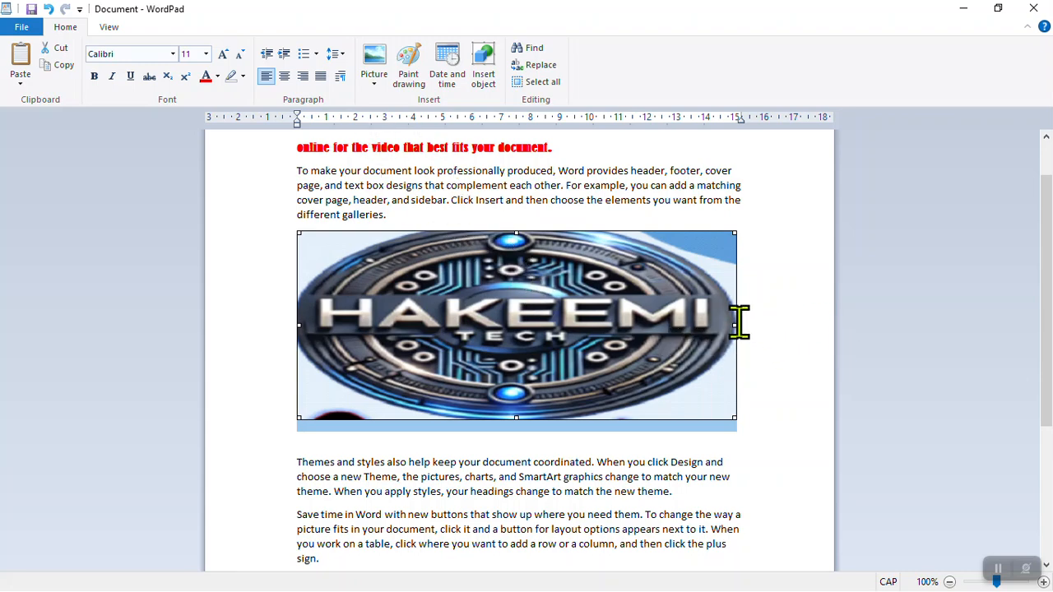
drag(737, 326, 630, 327)
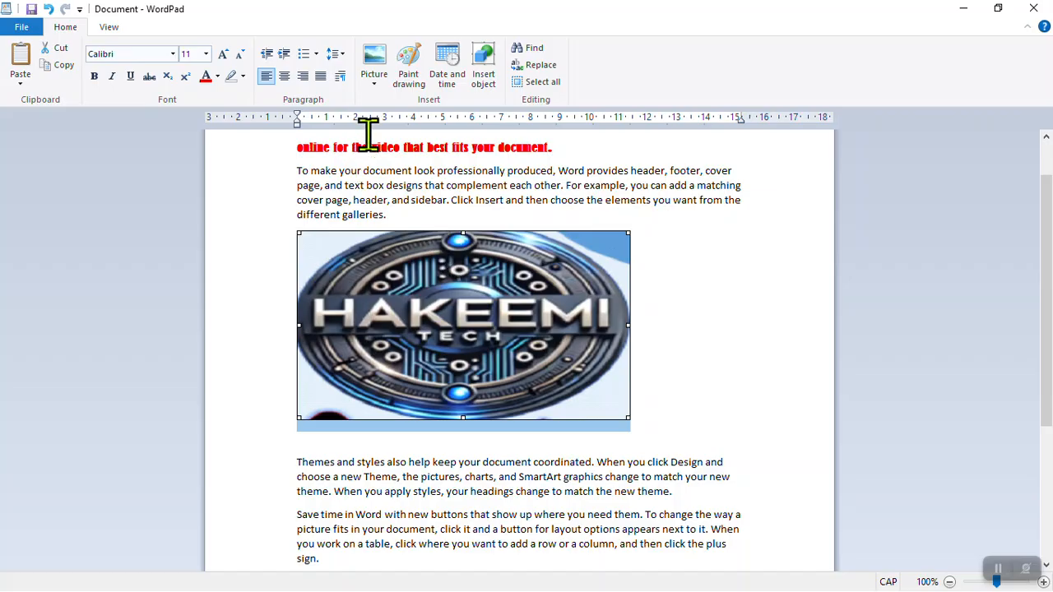
- Open the resize settings for the logo picture and set its horizontal scale to 160% with the aspect ratio locked
click(373, 83)
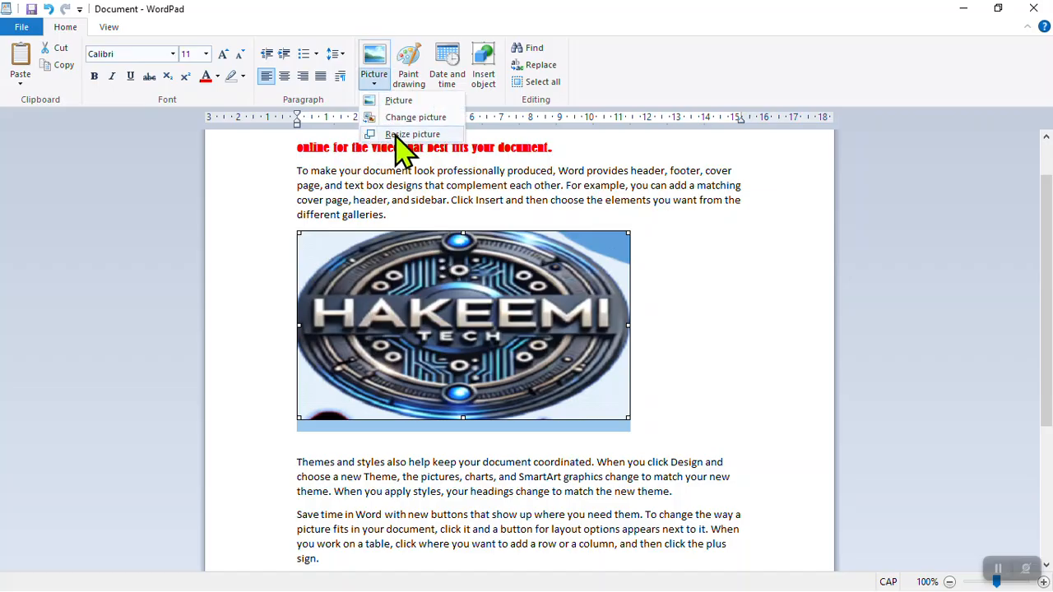
click(396, 136)
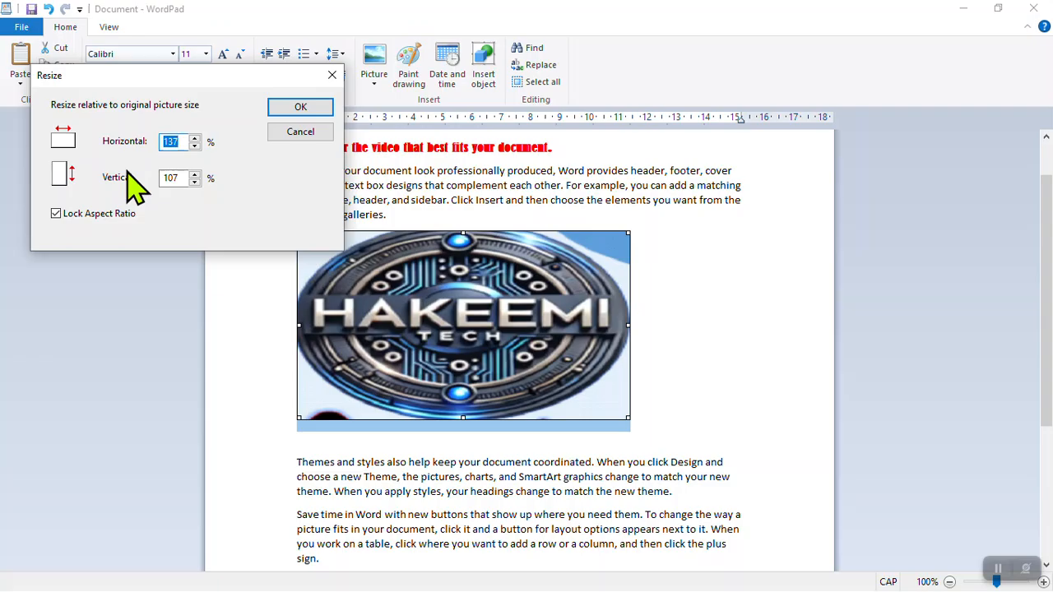
click(195, 139)
click(194, 138)
click(194, 138)
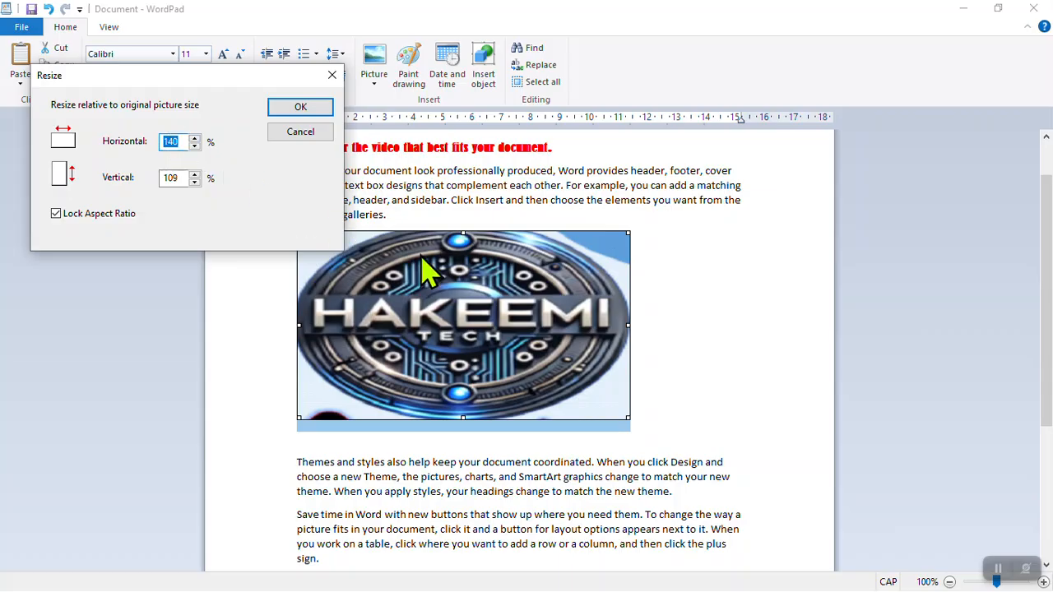
text(17)
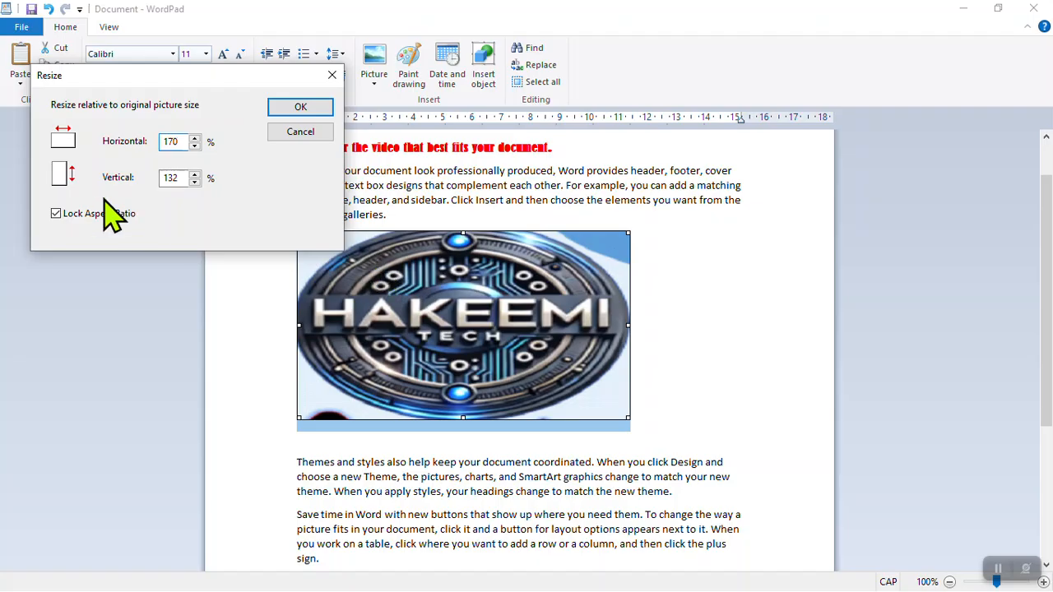
double_click(179, 177)
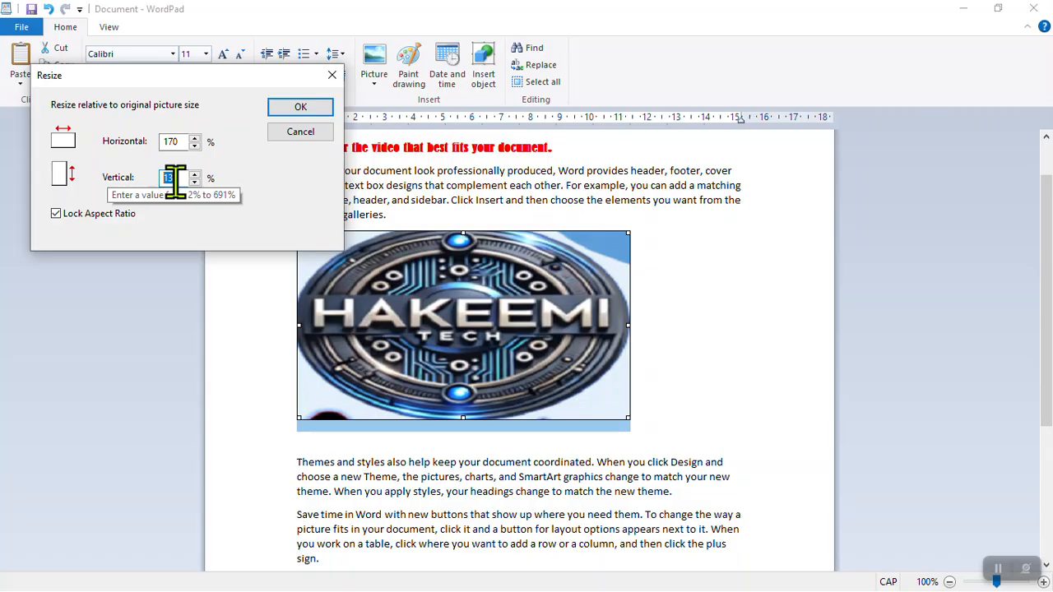
double_click(171, 143)
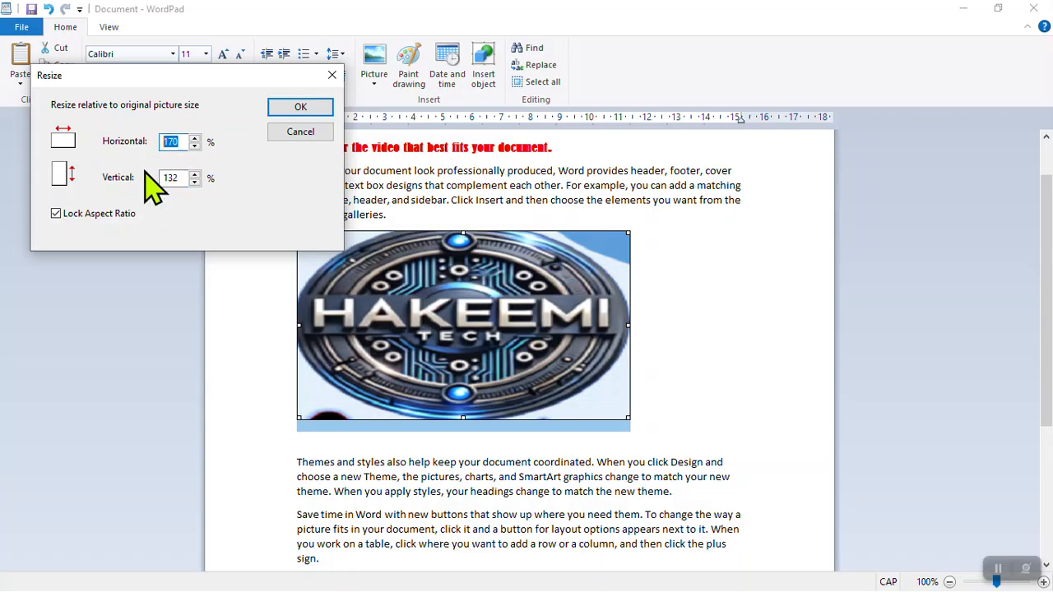
text(160)
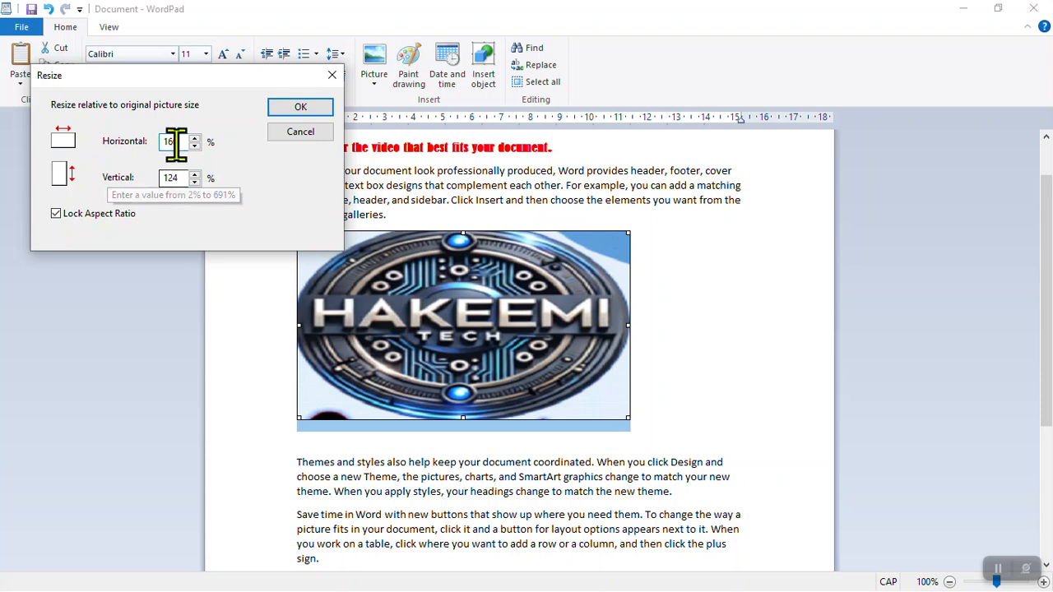
- Unlock the aspect ratio, set the logo picture's vertical scale to 100%, and apply the resize
double_click(173, 178)
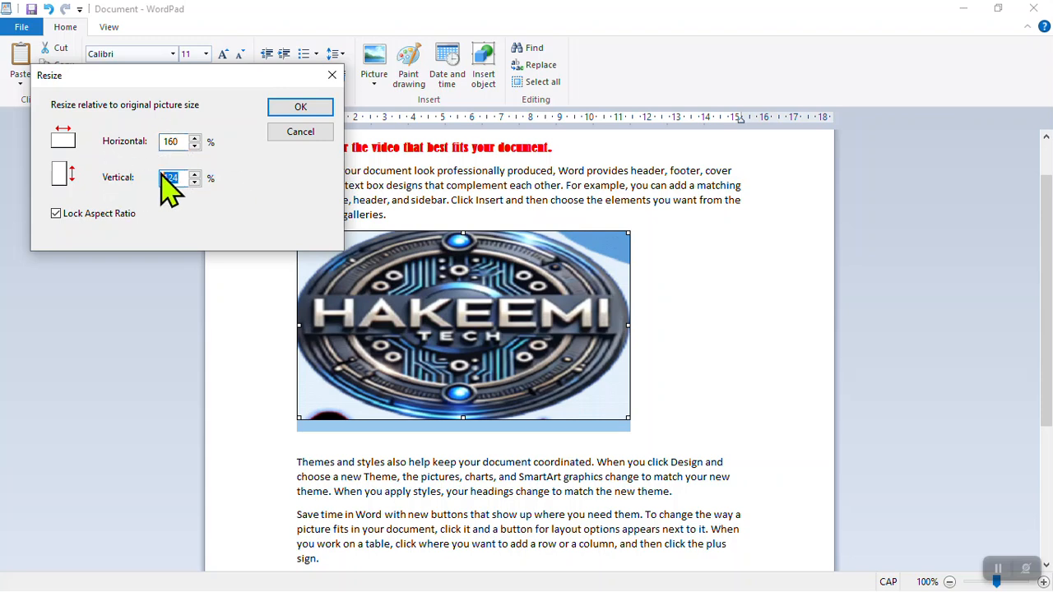
click(56, 214)
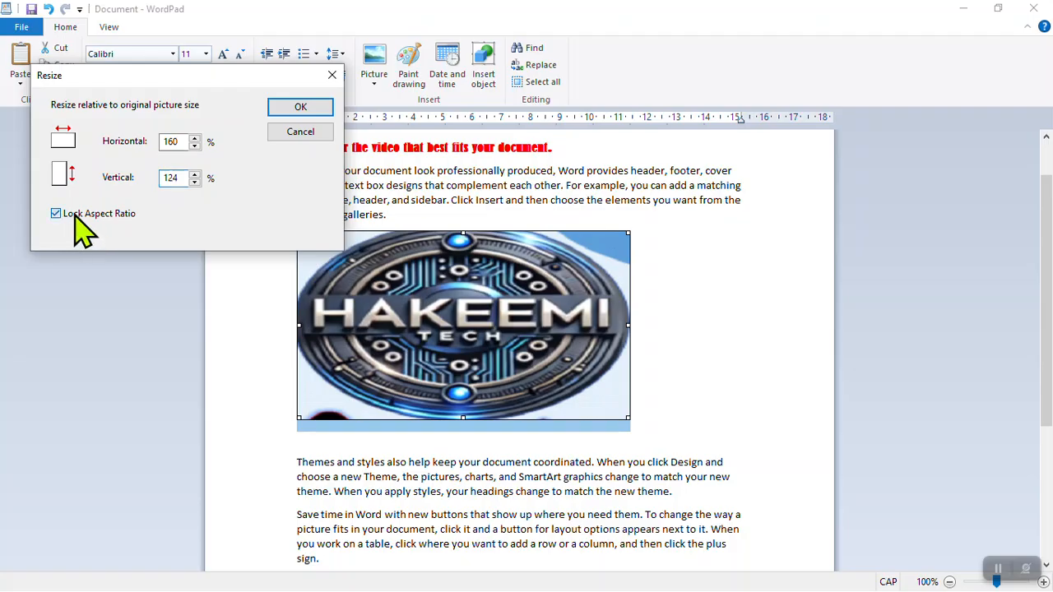
double_click(176, 178)
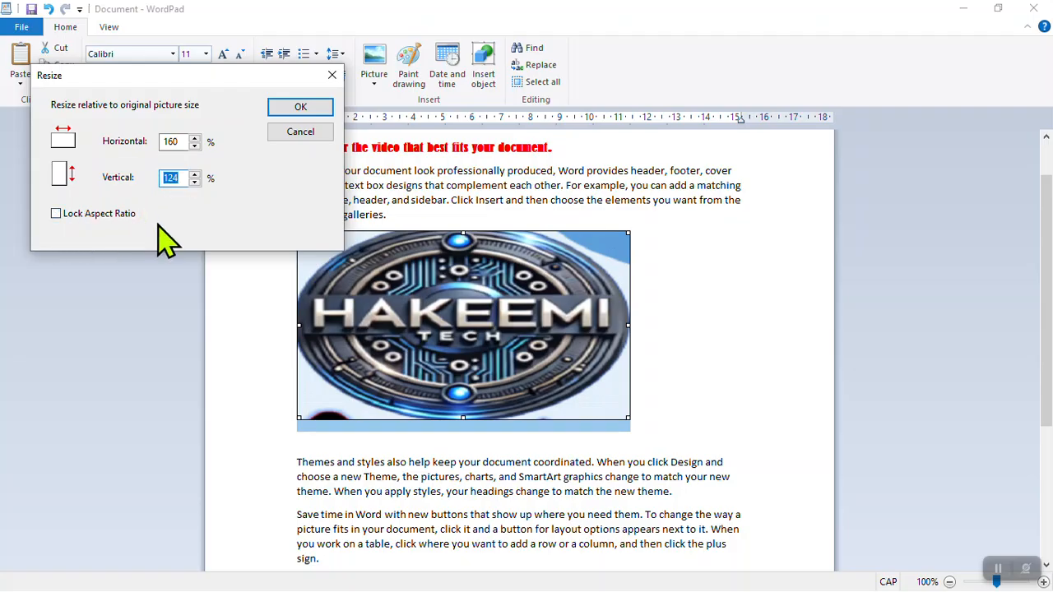
text(100)
click(277, 110)
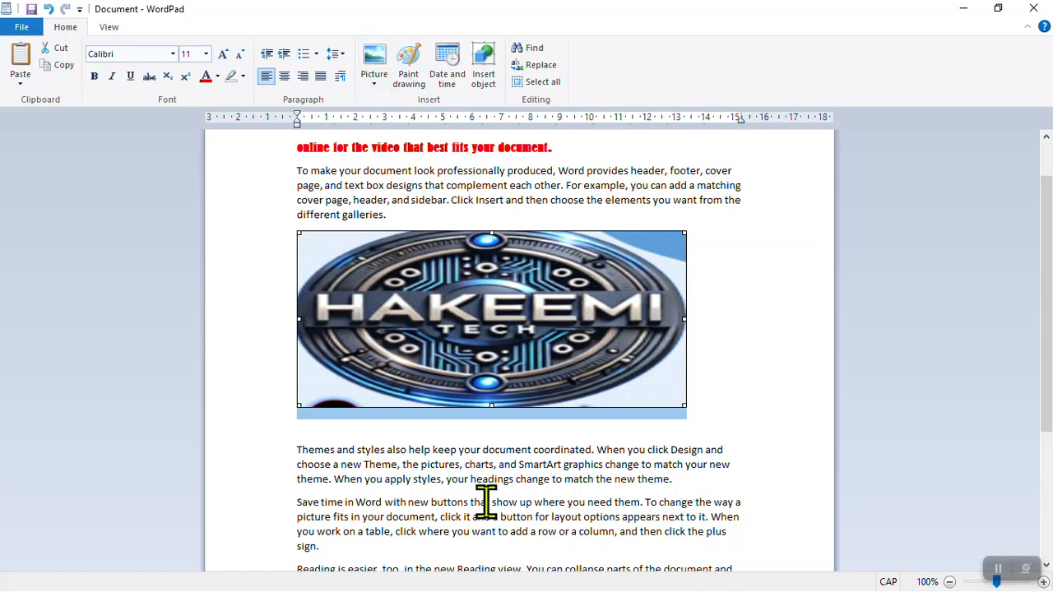
- Insert a Paint drawing on a new line below the "Save time in Word" paragraph and enlarge its canvas to about 383 × 304 px
click(425, 546)
key(Return)
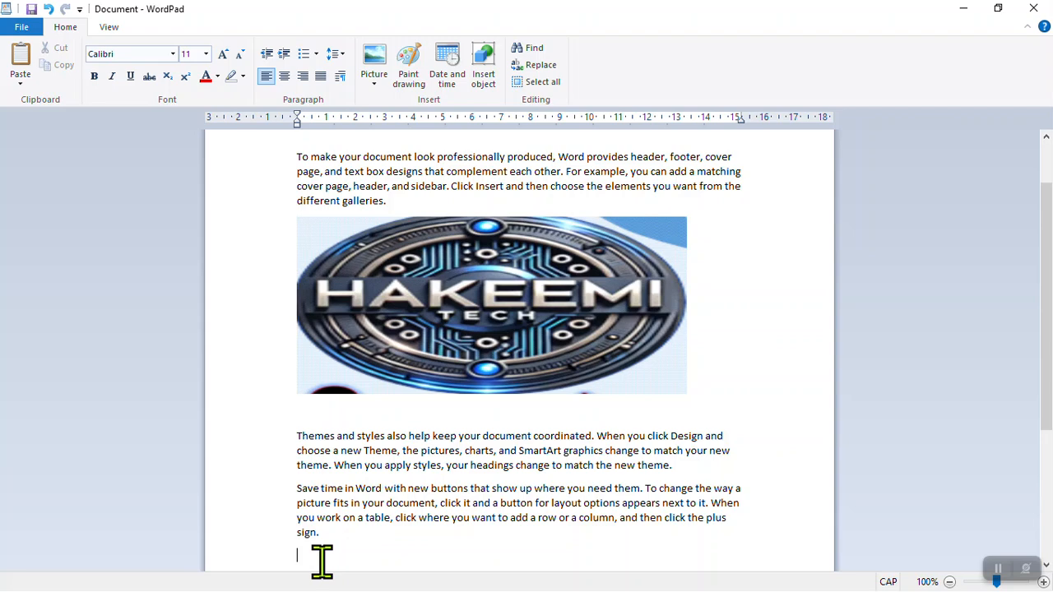
click(401, 82)
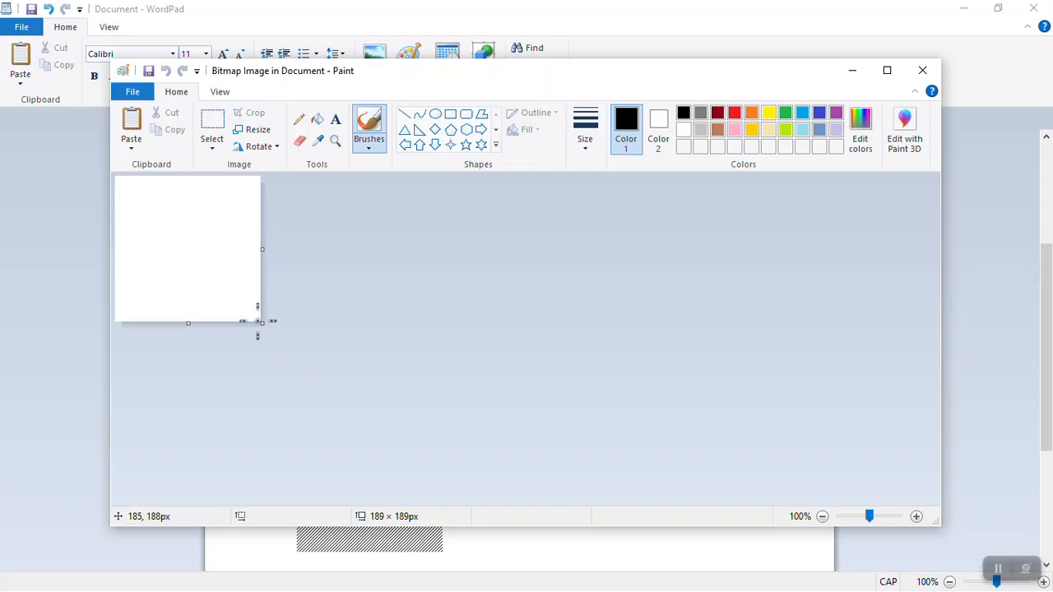
drag(262, 323, 411, 412)
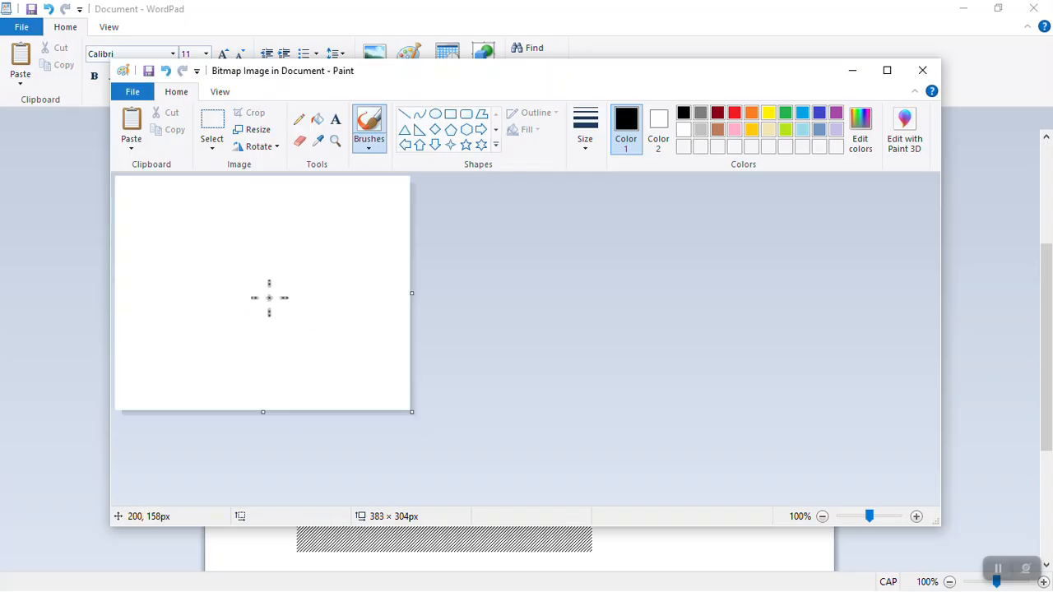
- Draw three overlapping black rectangles stepping diagonally down the canvas, the last about 132 × 102 px
click(450, 114)
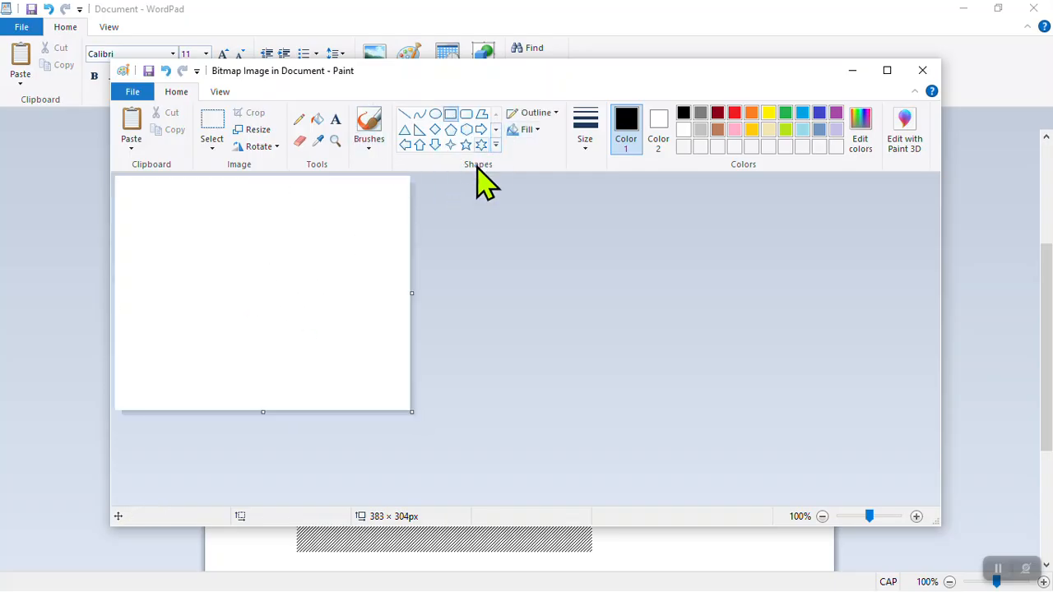
click(495, 145)
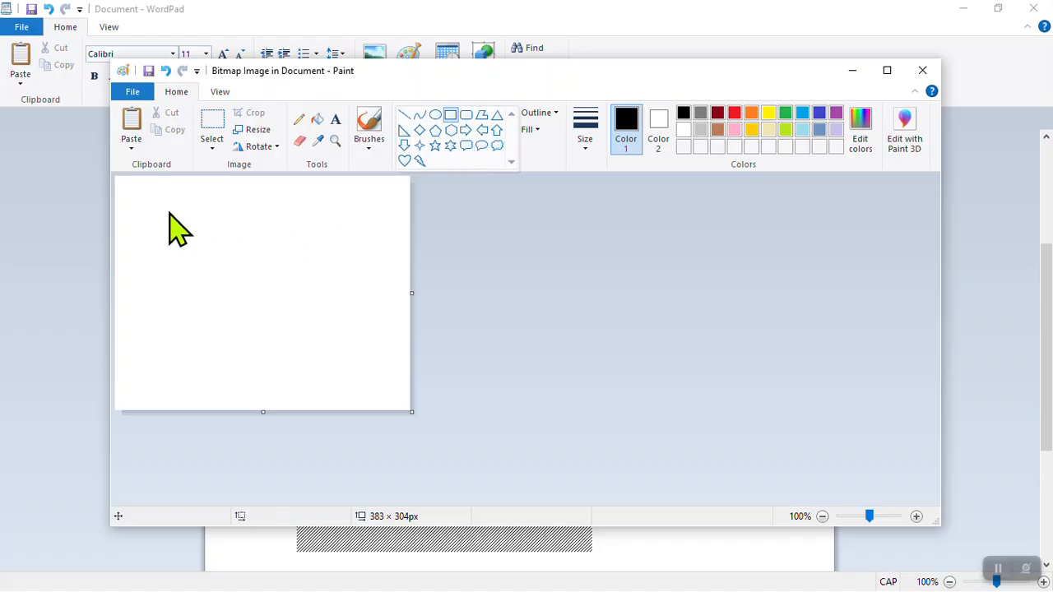
drag(130, 200, 252, 300)
drag(300, 359, 179, 225)
drag(338, 371, 237, 293)
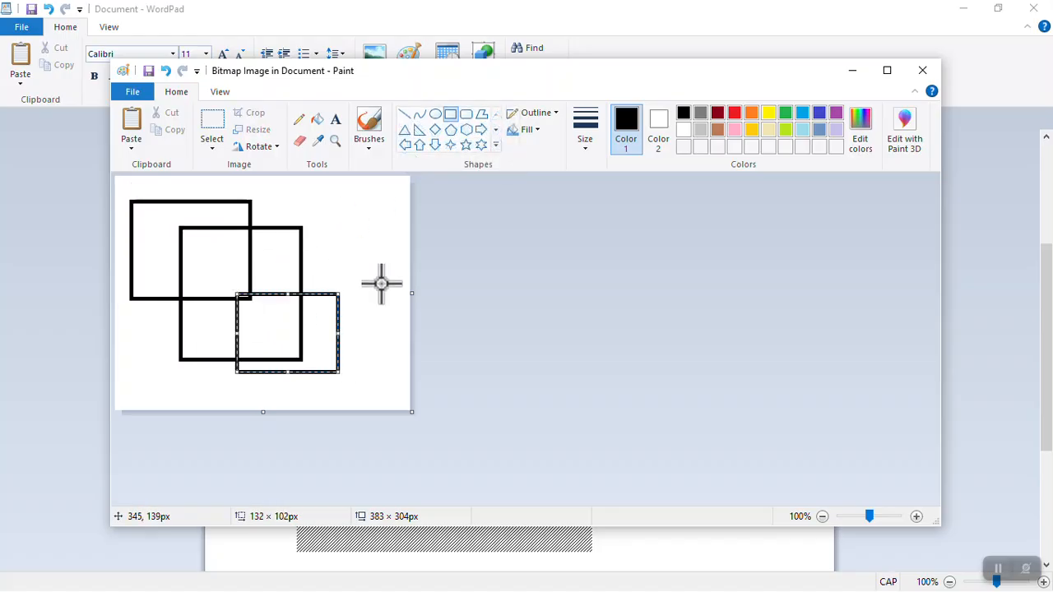
click(386, 280)
- Narrow the drawing canvas to about 272 px wide and close Paint to return to the WordPad document
drag(410, 299, 326, 293)
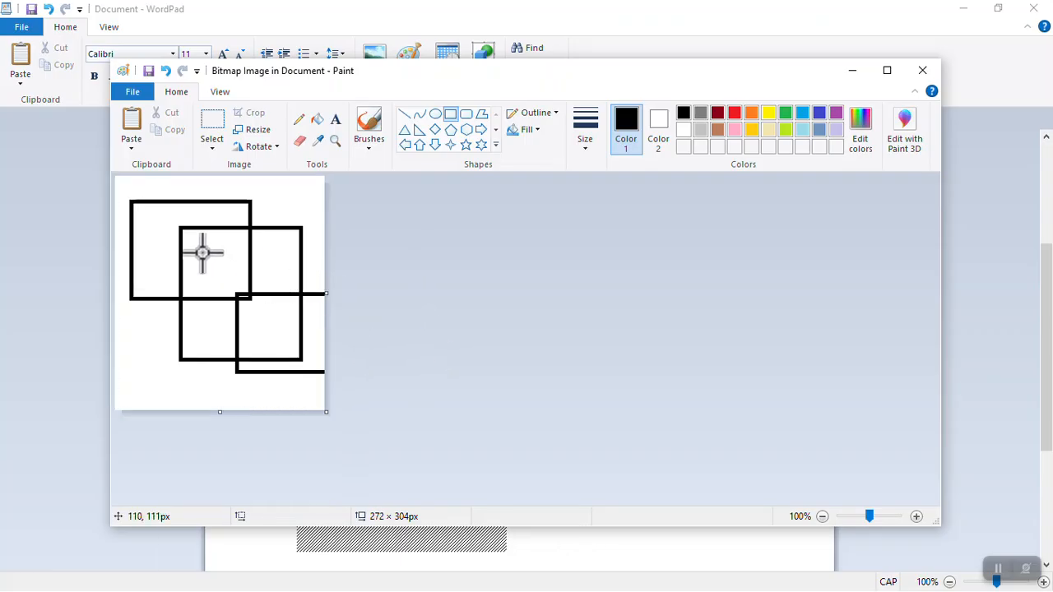
click(918, 71)
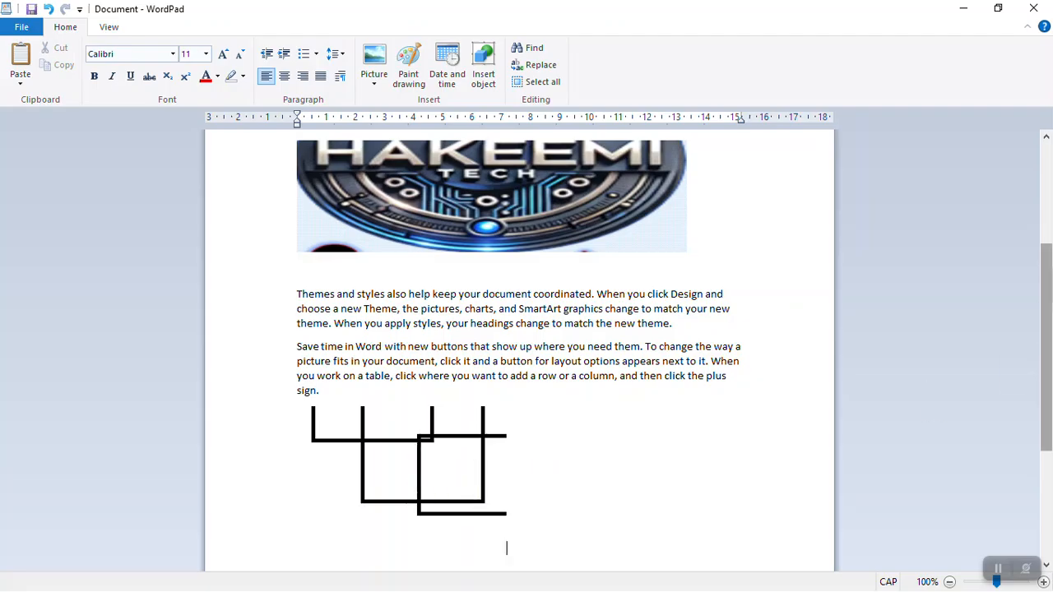
- Stretch the embedded rectangles drawing horizontally to about 10.5 cm wide
drag(1049, 302, 1050, 347)
click(461, 375)
drag(436, 456, 436, 481)
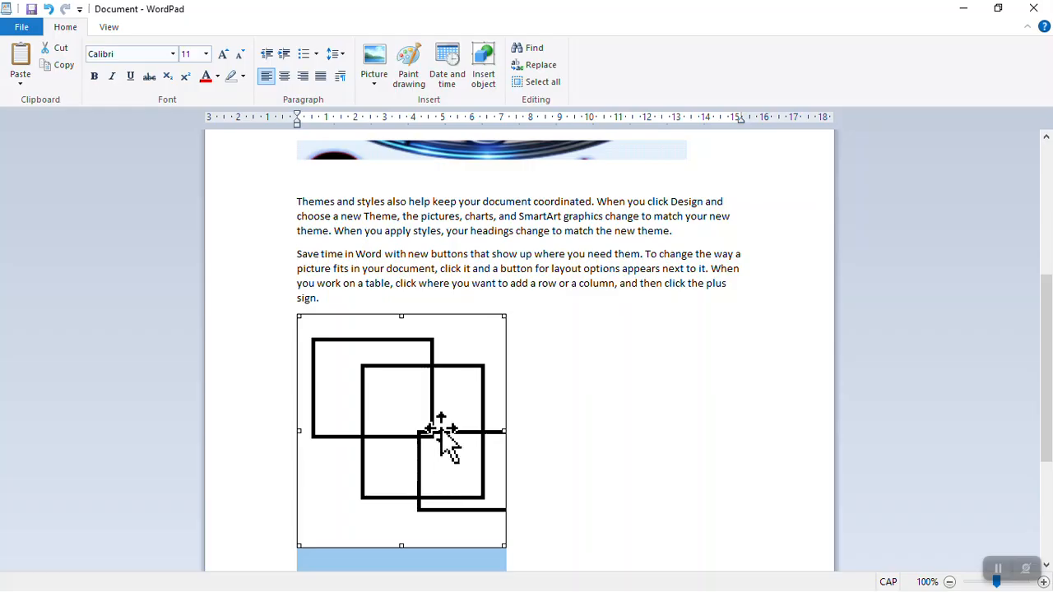
mouse_move(504, 431)
mouse_down()
mouse_move(746, 440)
mouse_move(484, 482)
mouse_move(603, 482)
mouse_up()
- Insert the date on a new line below the paragraph of repeated D letters, in the "Thursday, December 12, 2019" format
drag(1047, 360, 1049, 453)
click(498, 535)
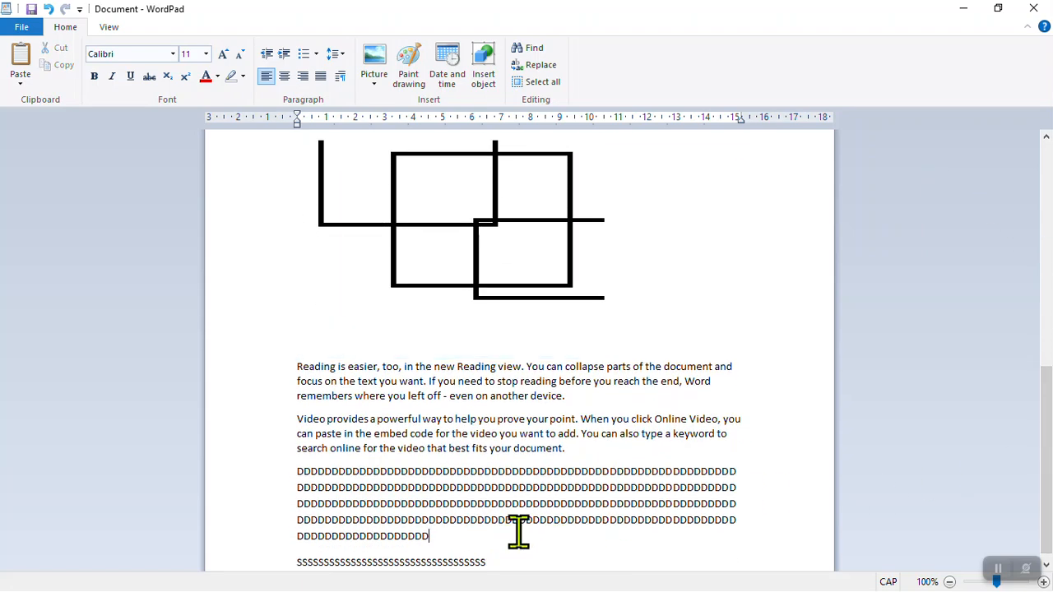
key(Return)
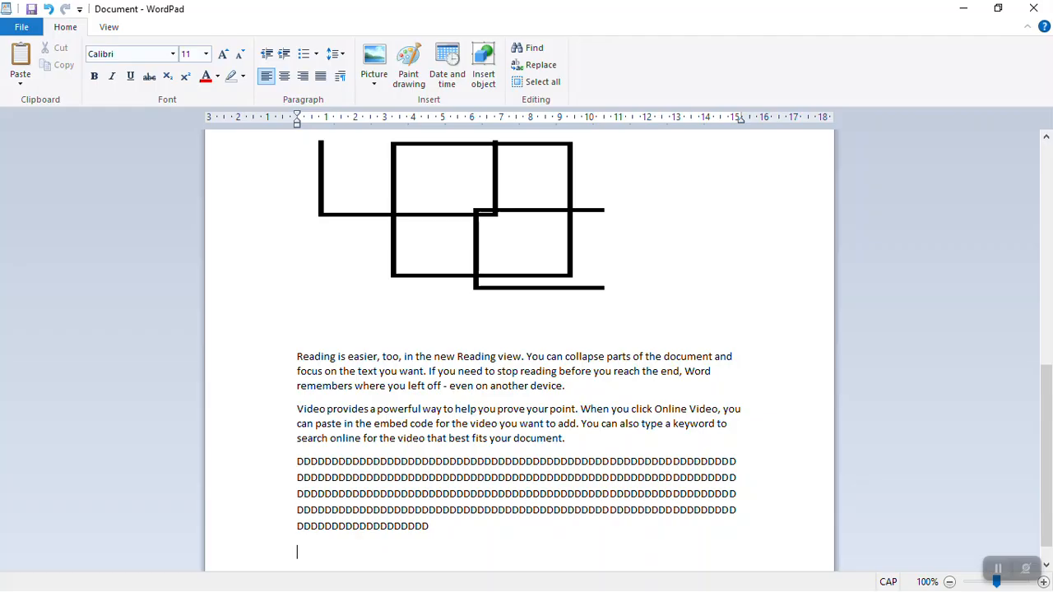
click(450, 83)
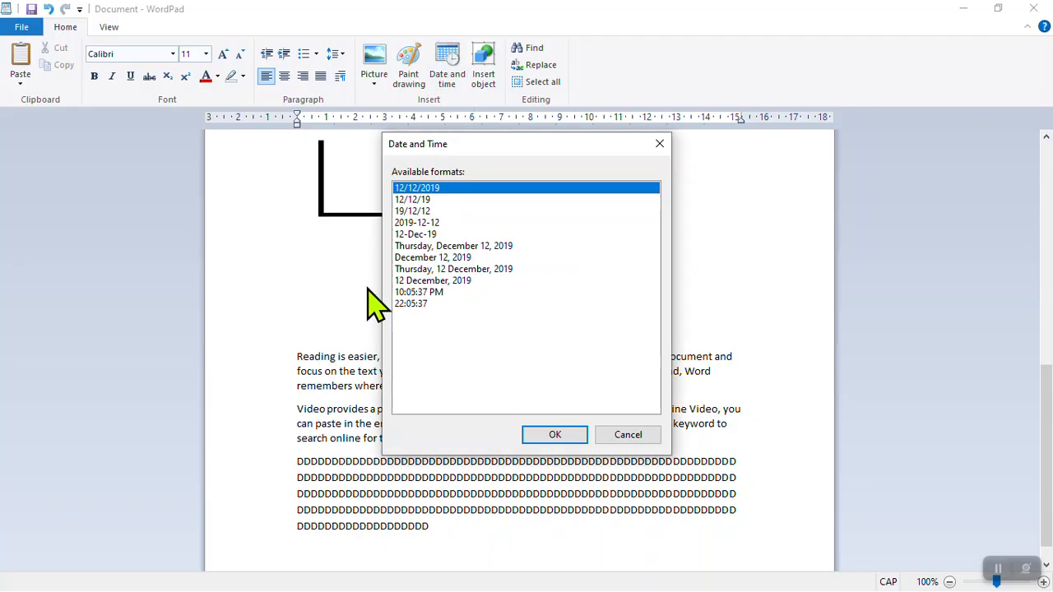
click(415, 222)
click(428, 235)
click(425, 211)
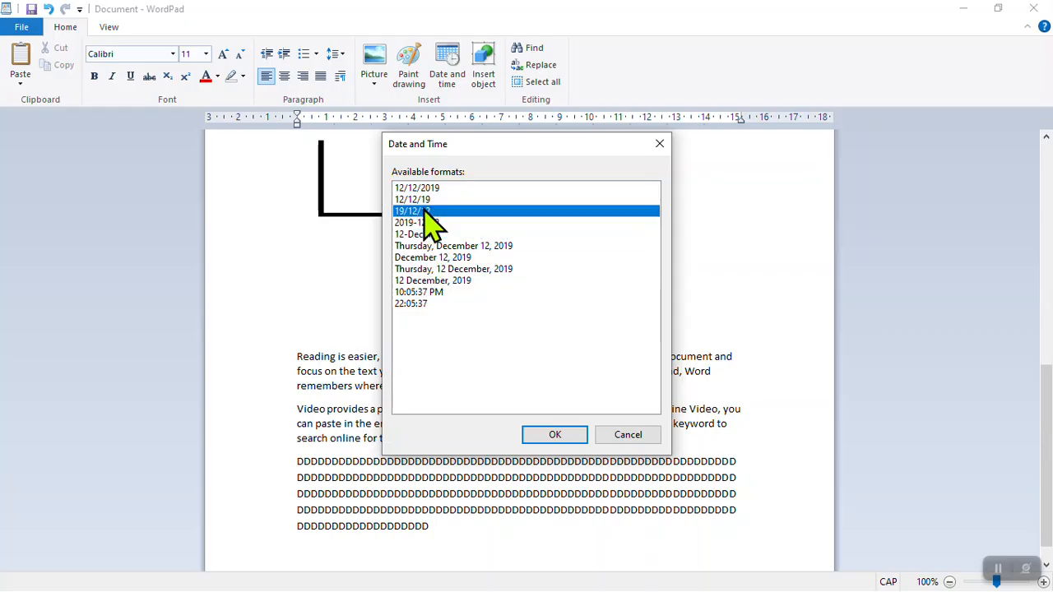
click(441, 247)
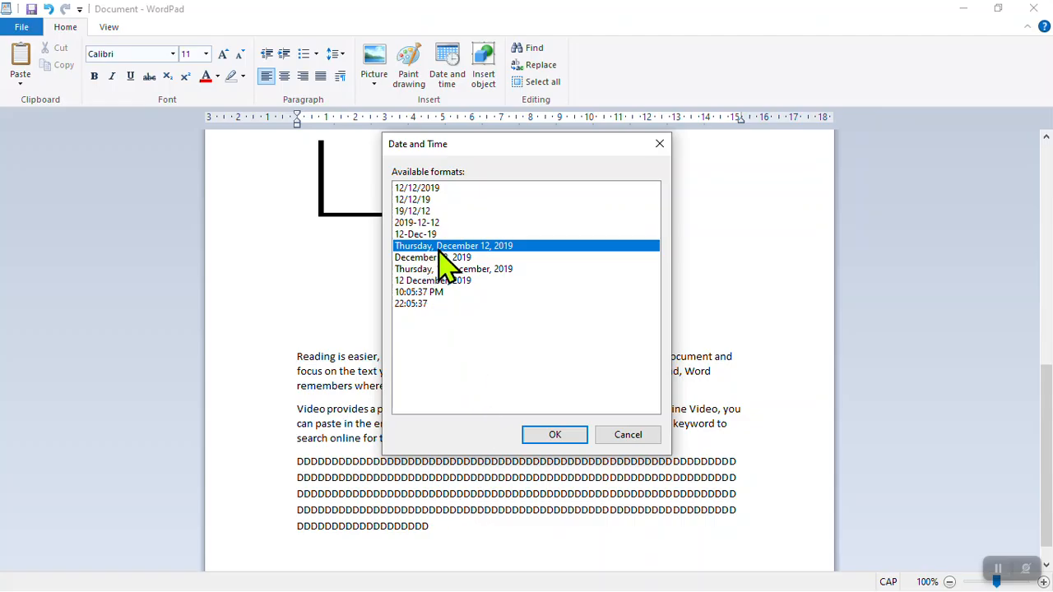
click(555, 434)
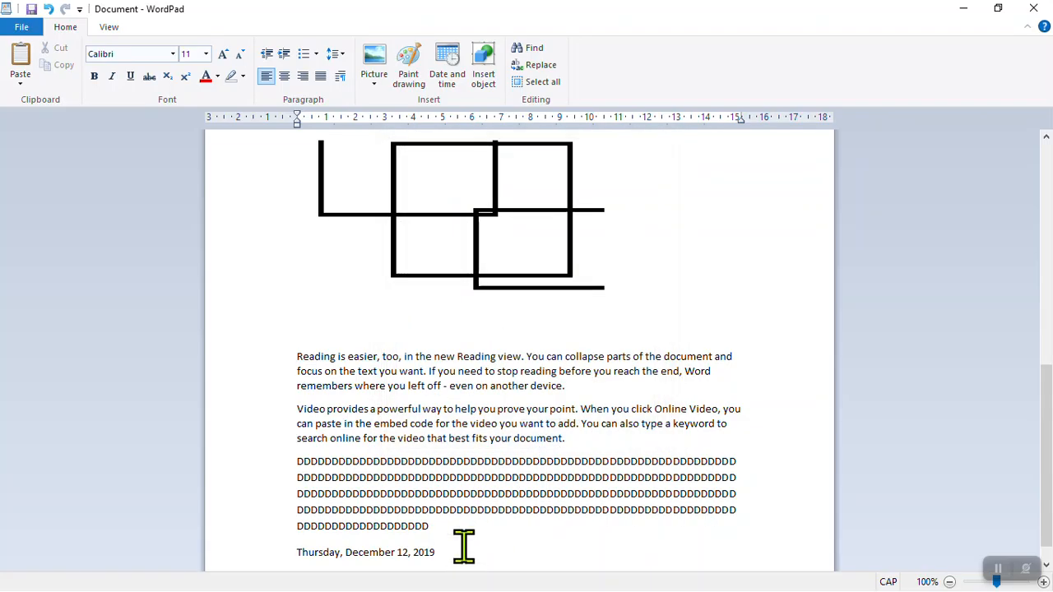
- Insert the current time on a new line below the date, using the 12-hour format with seconds (10:05:58 PM)
key(Return)
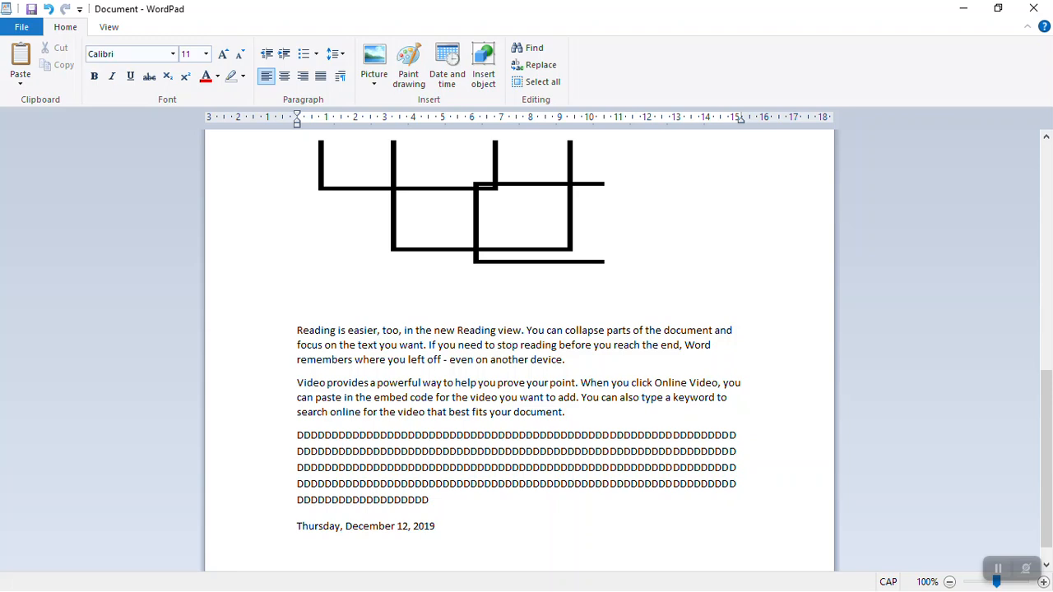
click(446, 74)
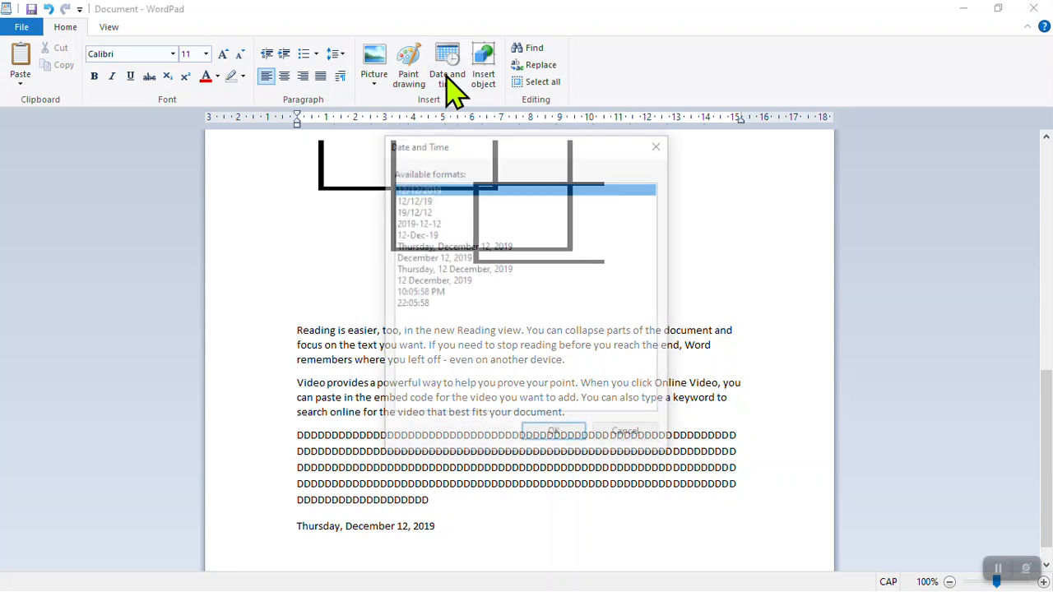
click(413, 292)
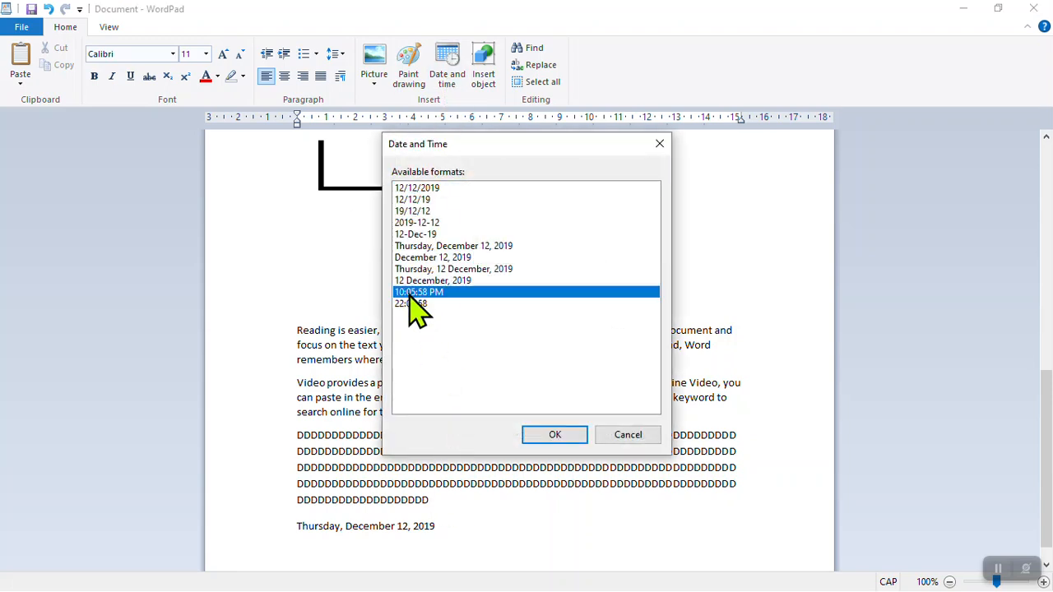
click(553, 444)
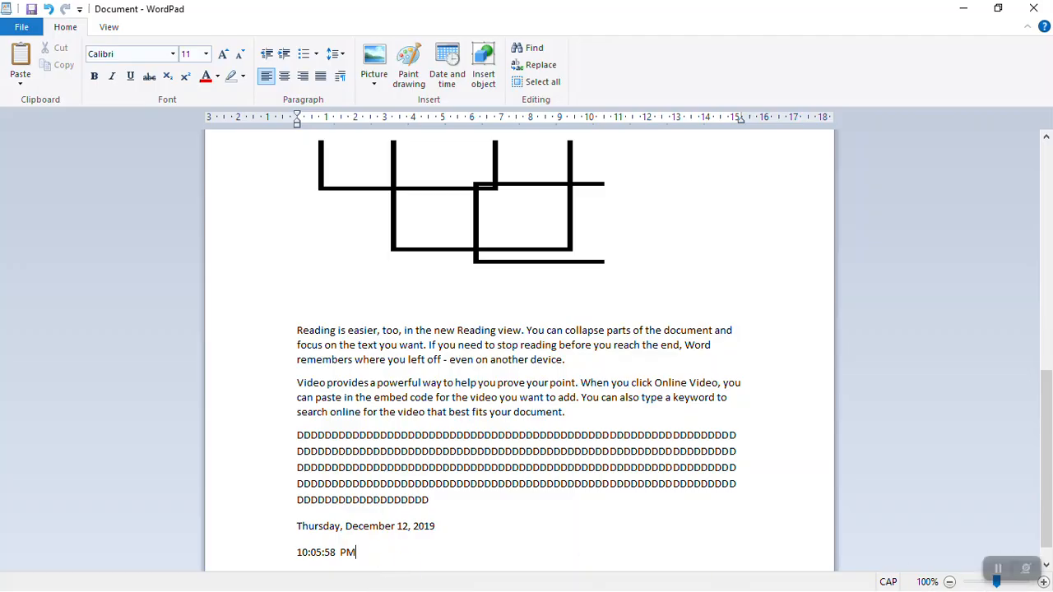
- Check the system clock, and write the time 11:09:27 AM on its own line below the inserted time
key(super)
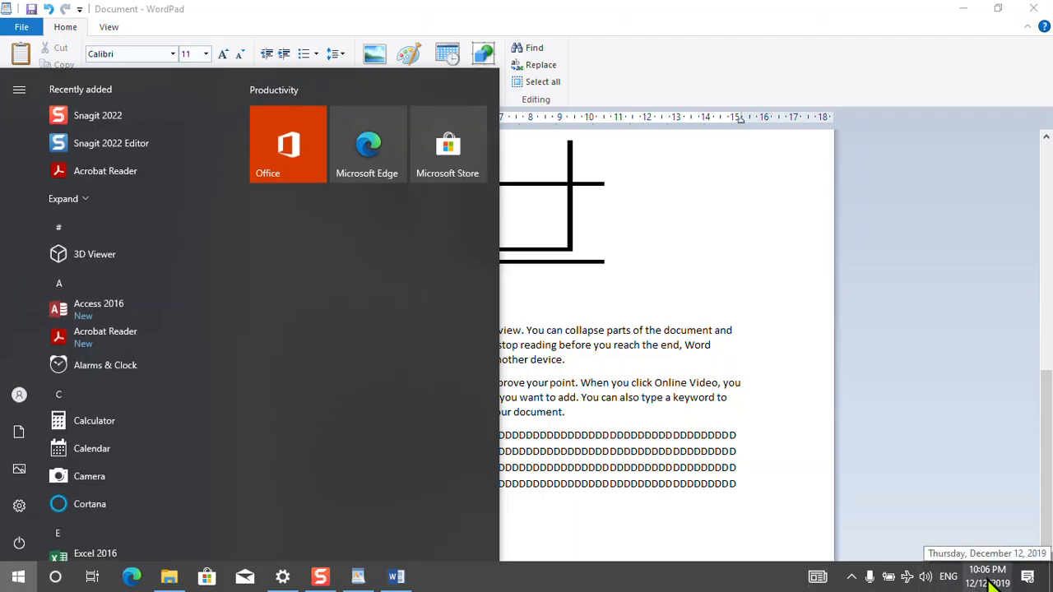
click(756, 489)
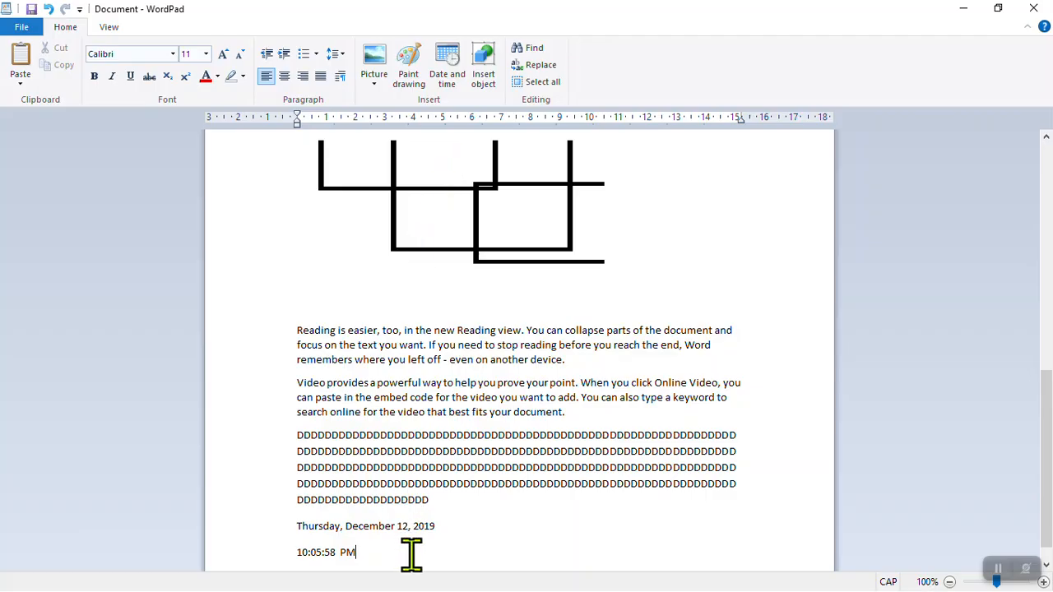
key(Return)
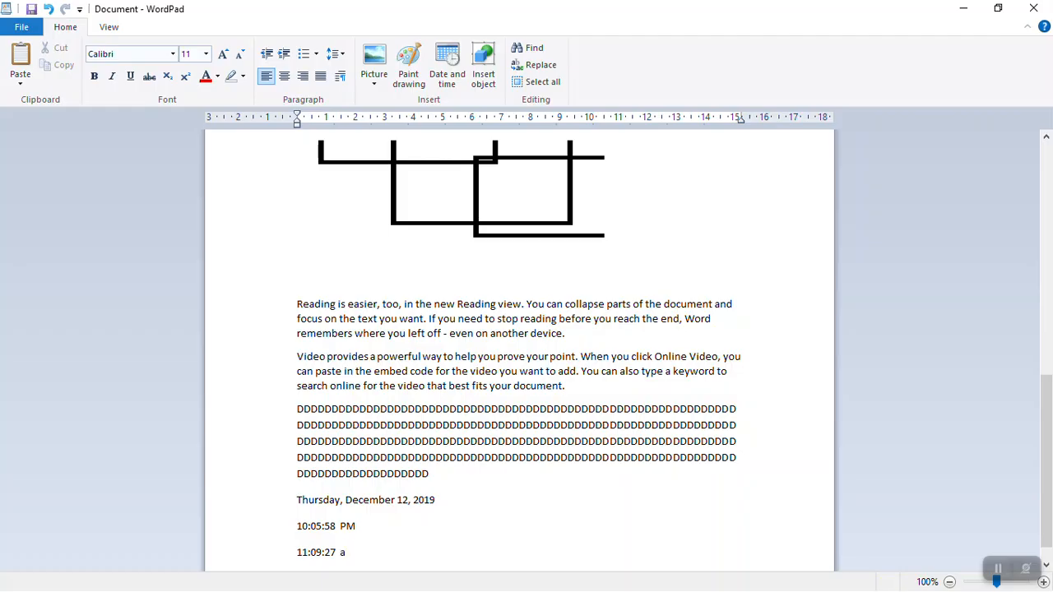
key(Return)
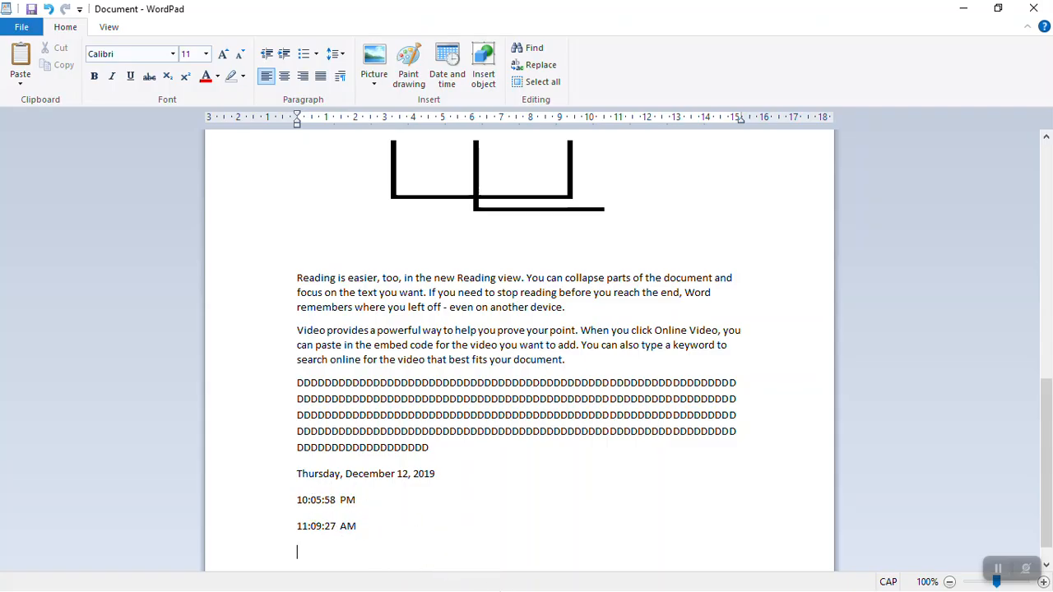
- Launch the On-Screen Keyboard with the osk command, turn on Shift to examine the colon key, and close the keyboard
key(super+r)
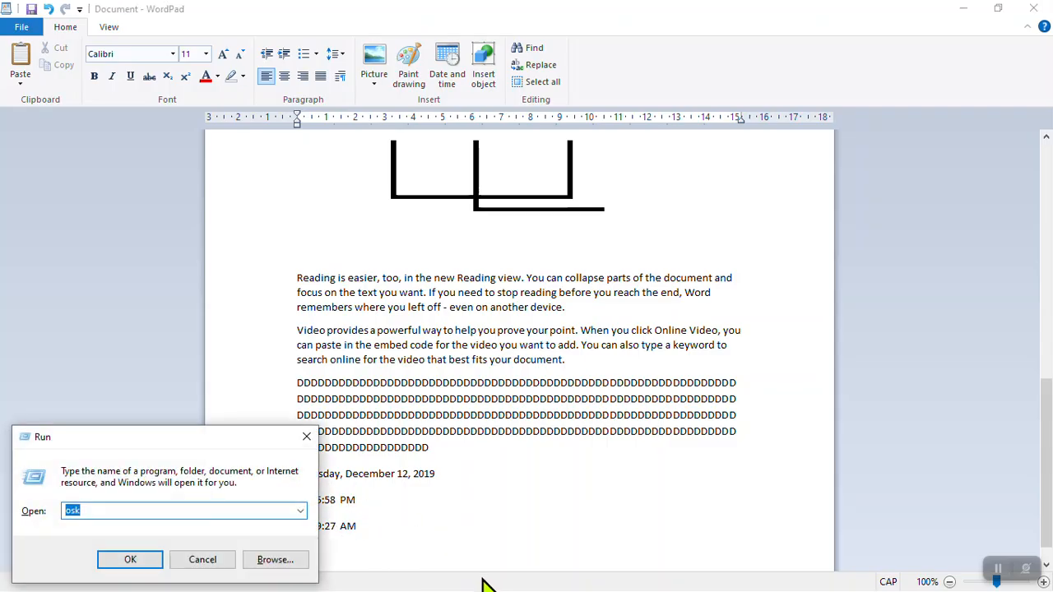
click(120, 559)
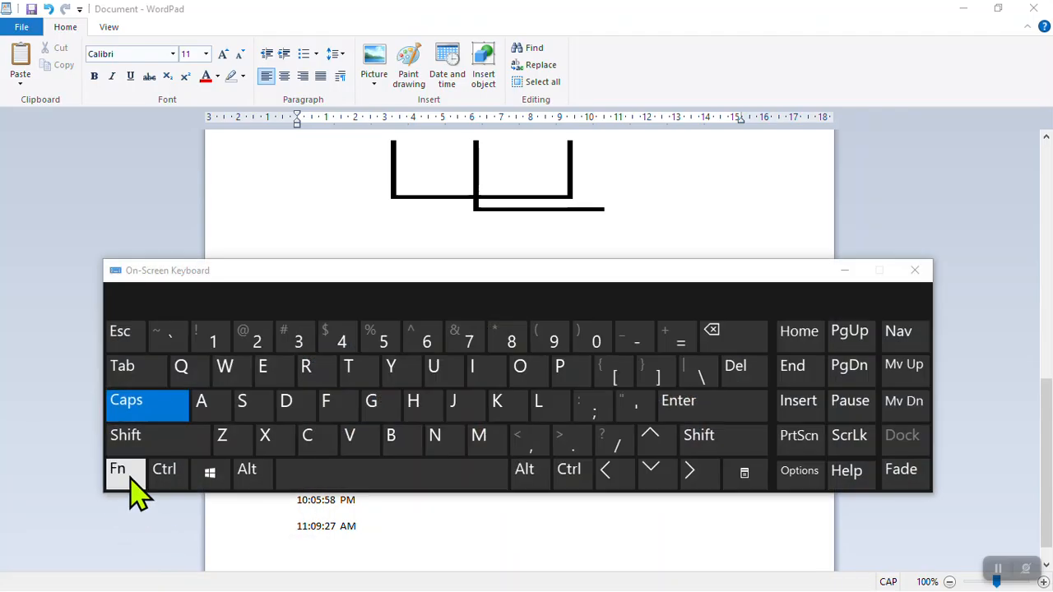
click(140, 436)
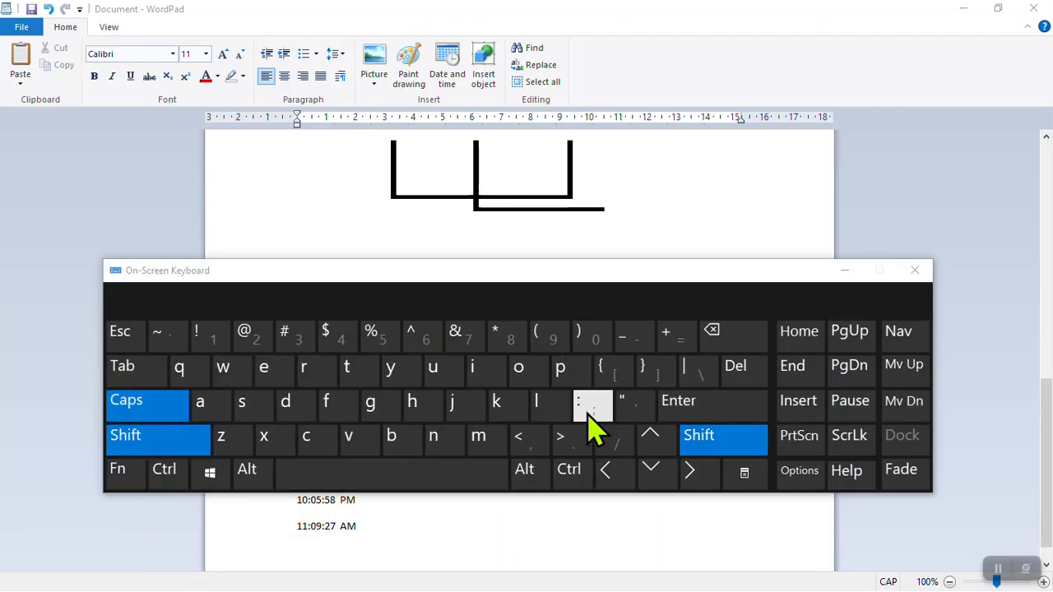
click(915, 271)
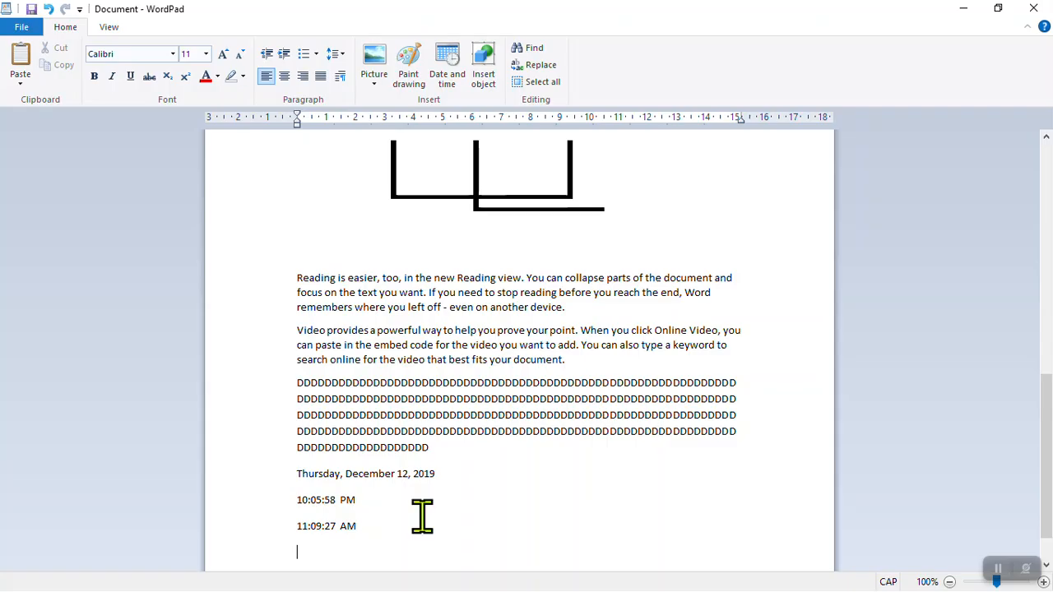
- Insert a new Microsoft Excel Macro-Enabled Worksheet object on the empty line below the times
click(483, 72)
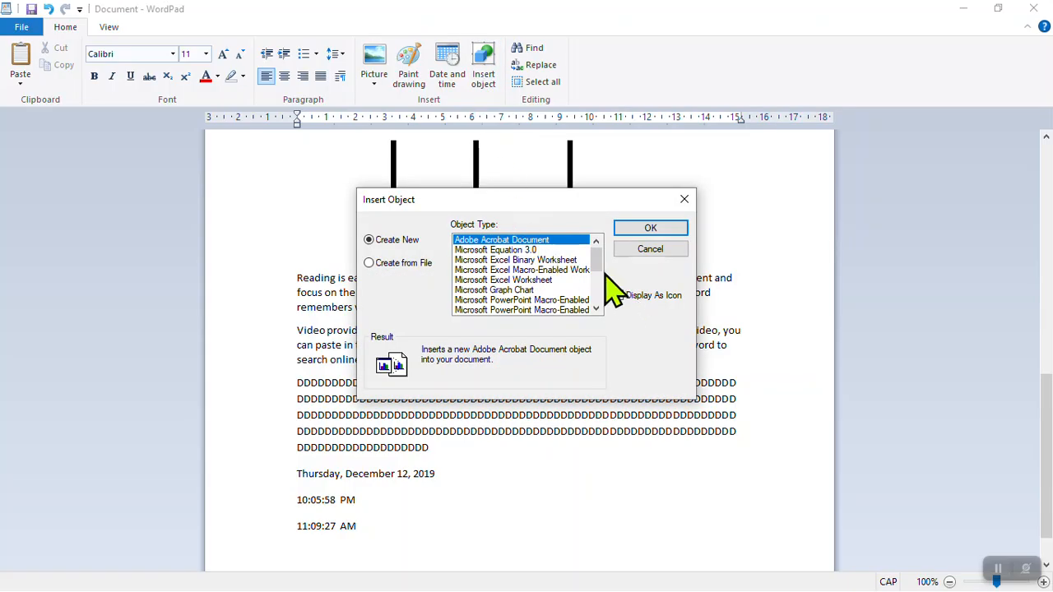
mouse_move(607, 271)
mouse_down()
mouse_move(605, 296)
mouse_move(594, 267)
mouse_up()
click(510, 260)
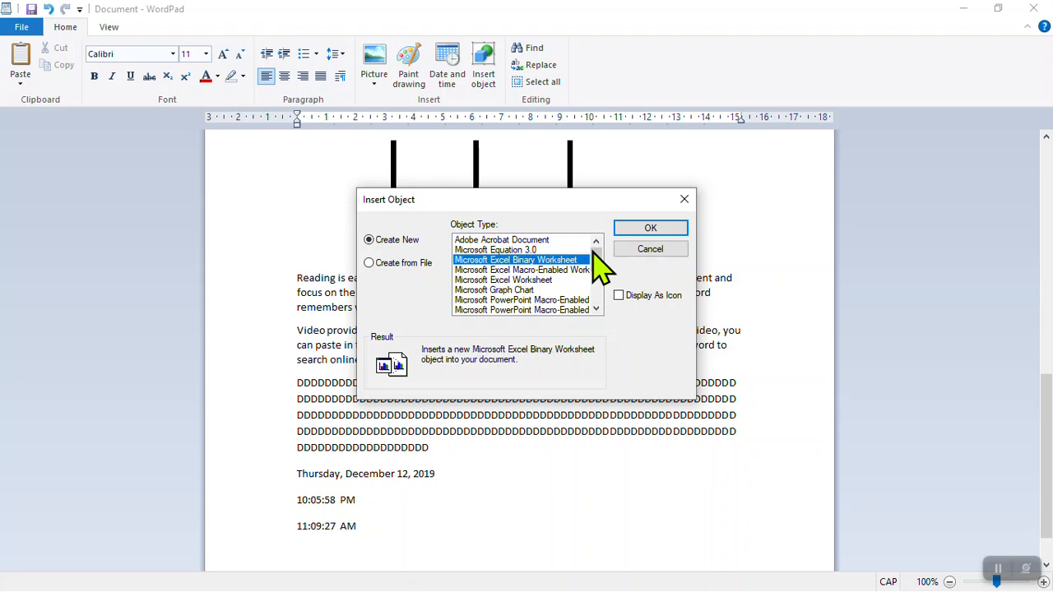
drag(599, 268, 576, 288)
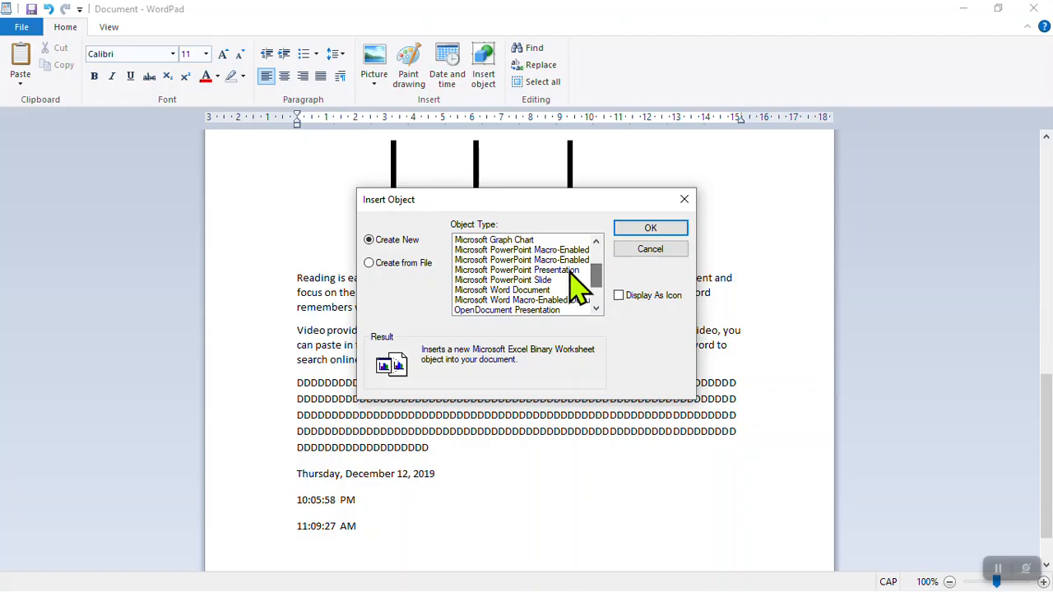
drag(600, 278, 604, 264)
click(512, 270)
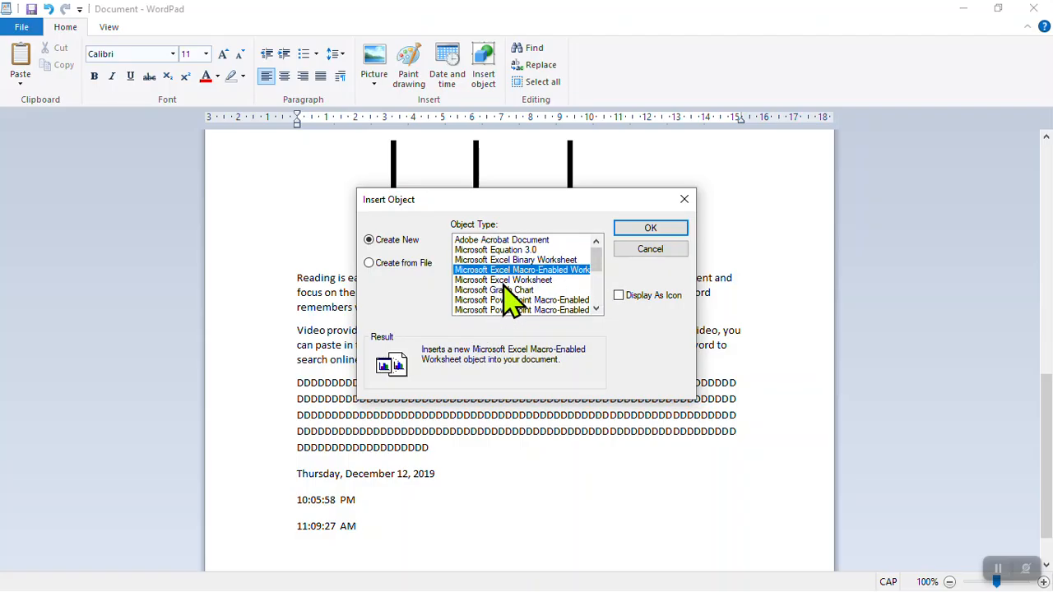
click(631, 229)
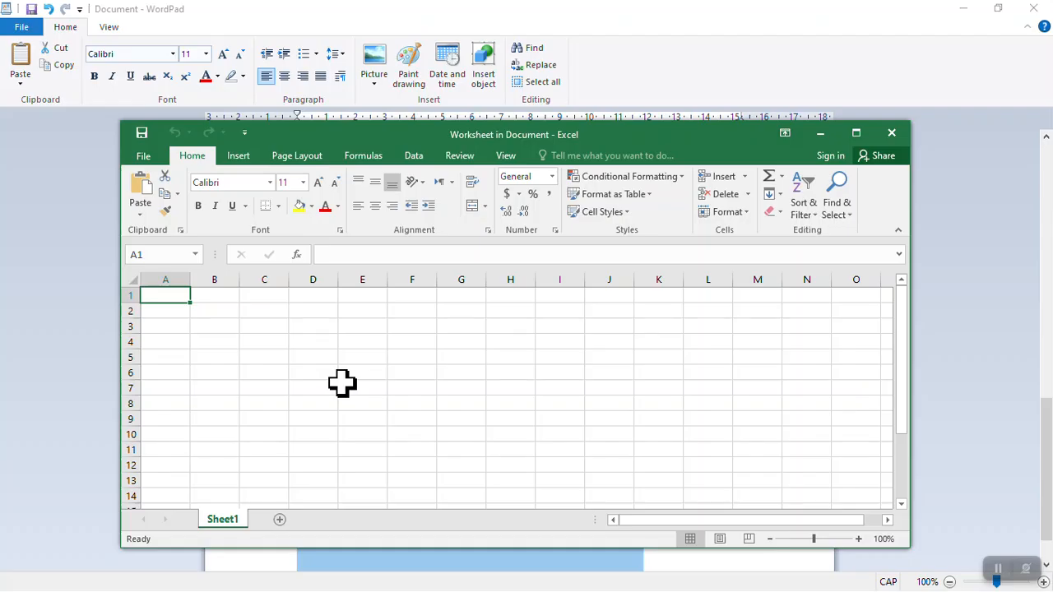
- Enter the headings NAME, WORD, EXCEL and TOAL in cells A1 to D1 of the embedded worksheet
text(NAME)
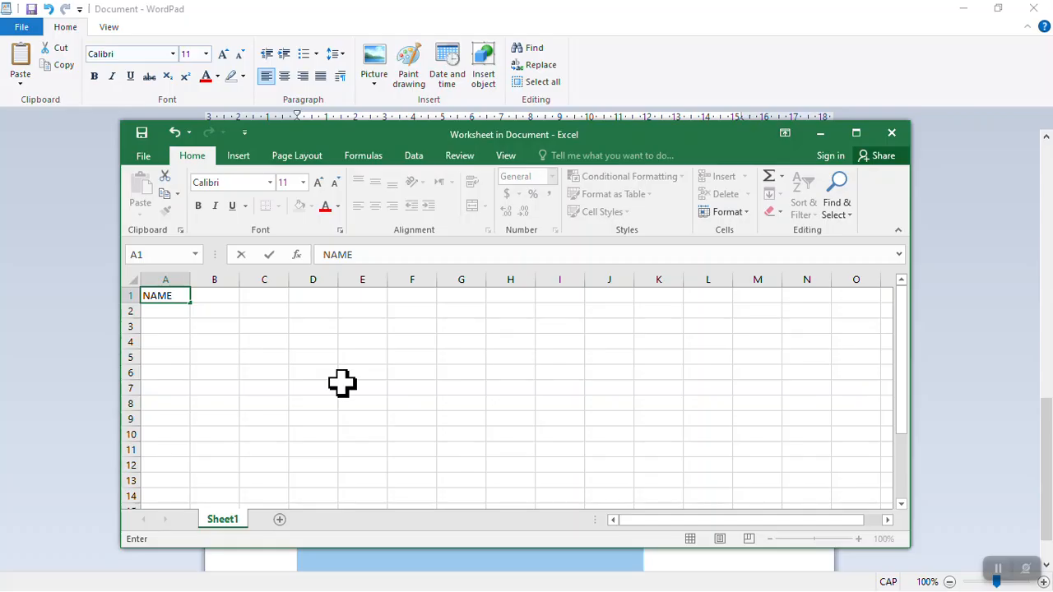
key(Tab)
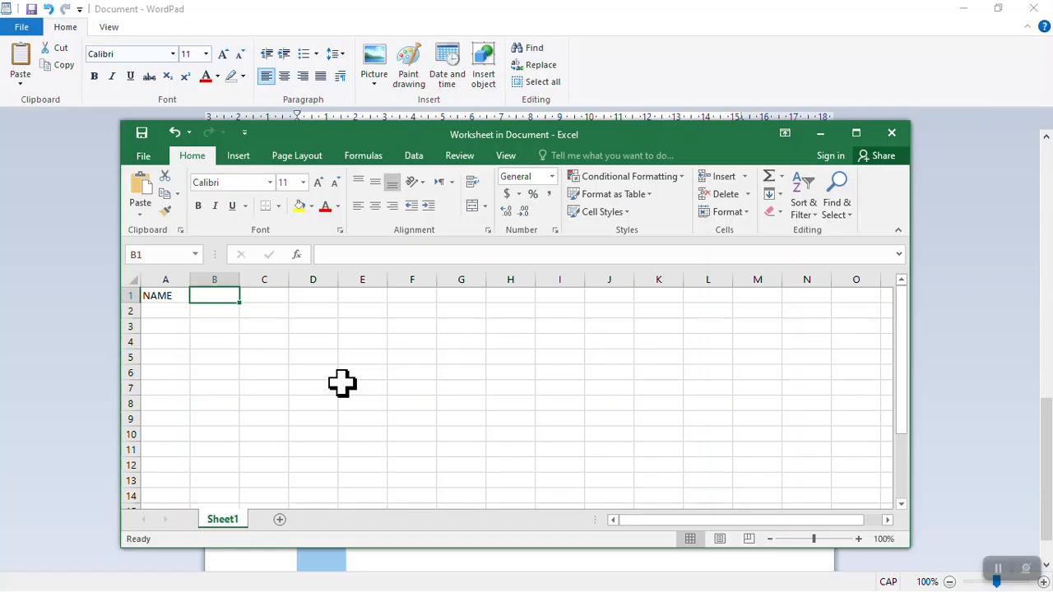
text(WORD)
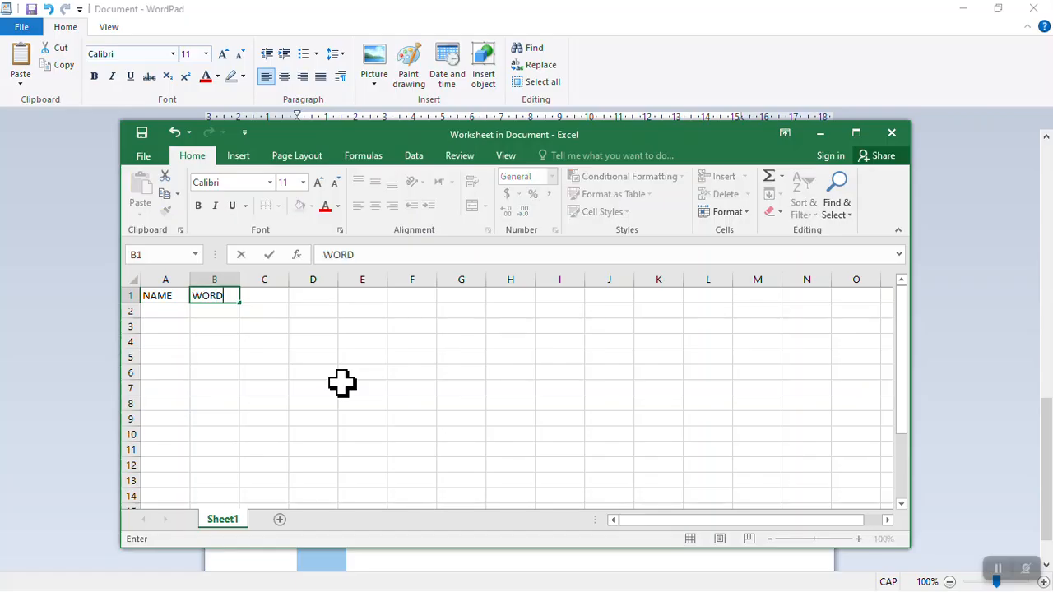
key(Tab)
text(EXE)
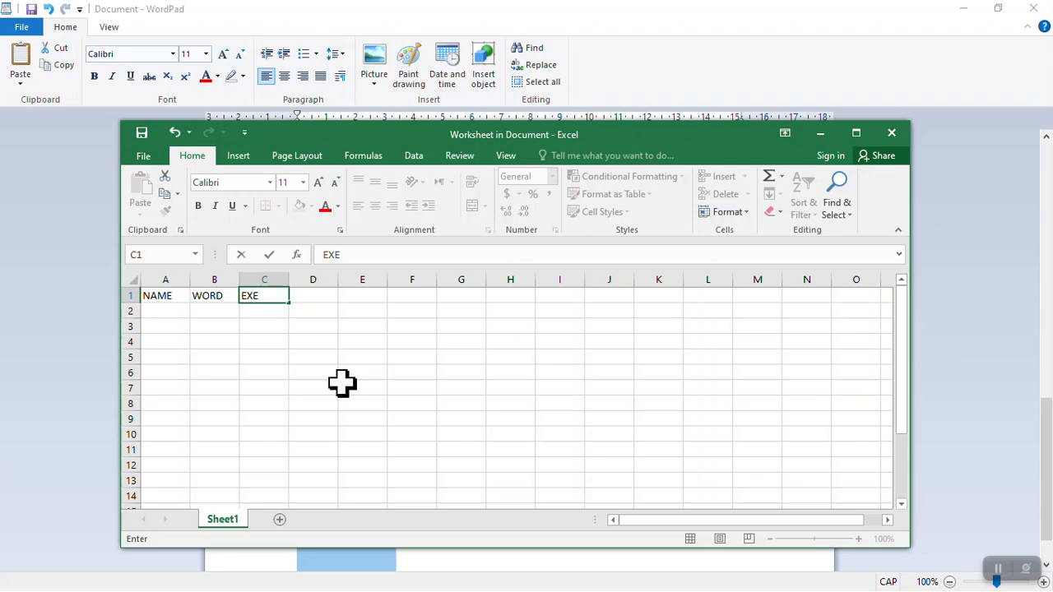
key(Tab)
text(TOAL)
key(Return)
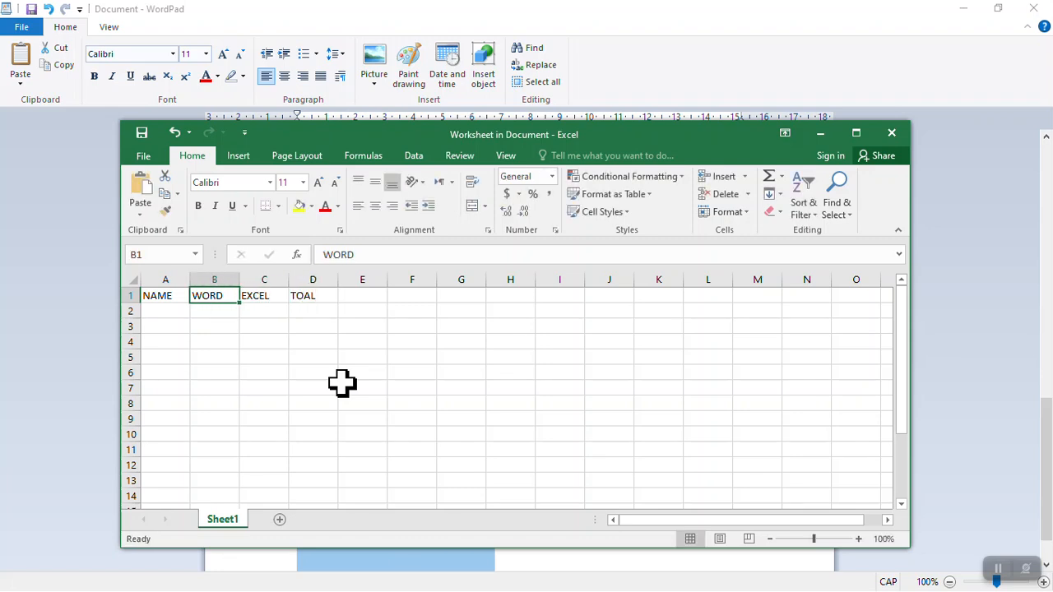
- Fill cells A2 to A6 under NAME with five people's first names
text(KHALID)
key(Return)
text(WALID)
key(Return)
text(HAMNID)
key(Return)
text(WALIM)
key(Return)
text(W)
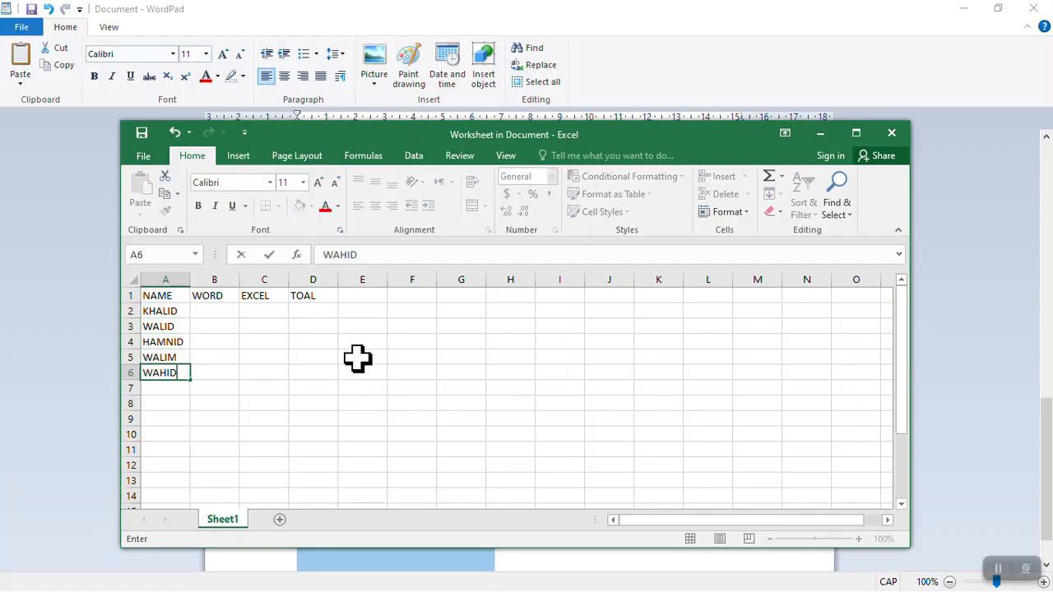
text(AHID)
key(Return)
- Enter 45, 678, 8, 98 and 89 in cells B2 to B6 under WORD
key(Right)
key(Up)
key(Up)
key(Up)
key(Up)
key(Up)
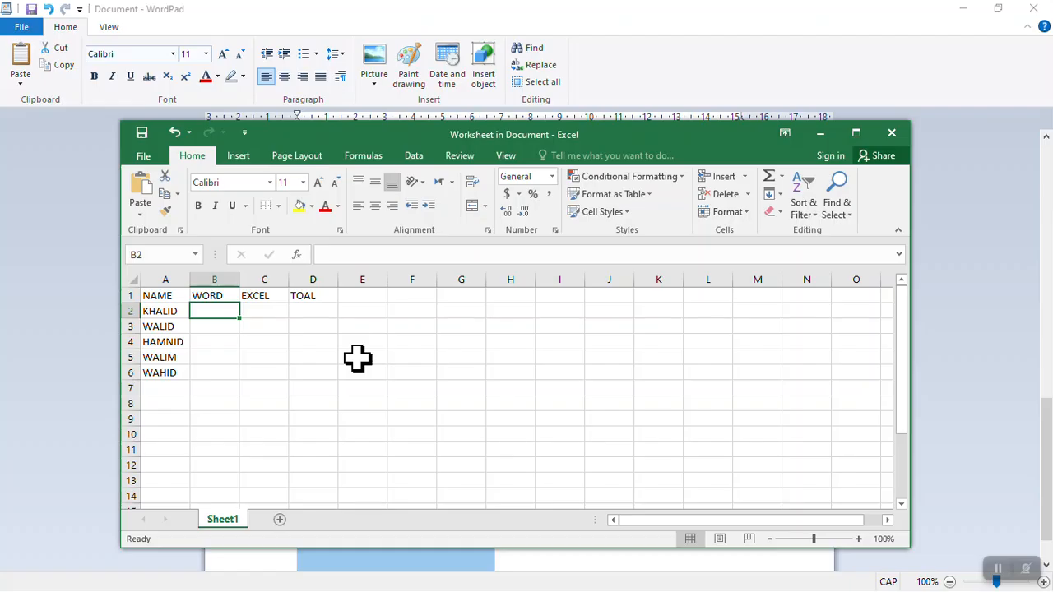
text(45)
key(Return)
text(678)
key(Return)
text(8)
key(Return)
text(98)
key(Return)
text(89)
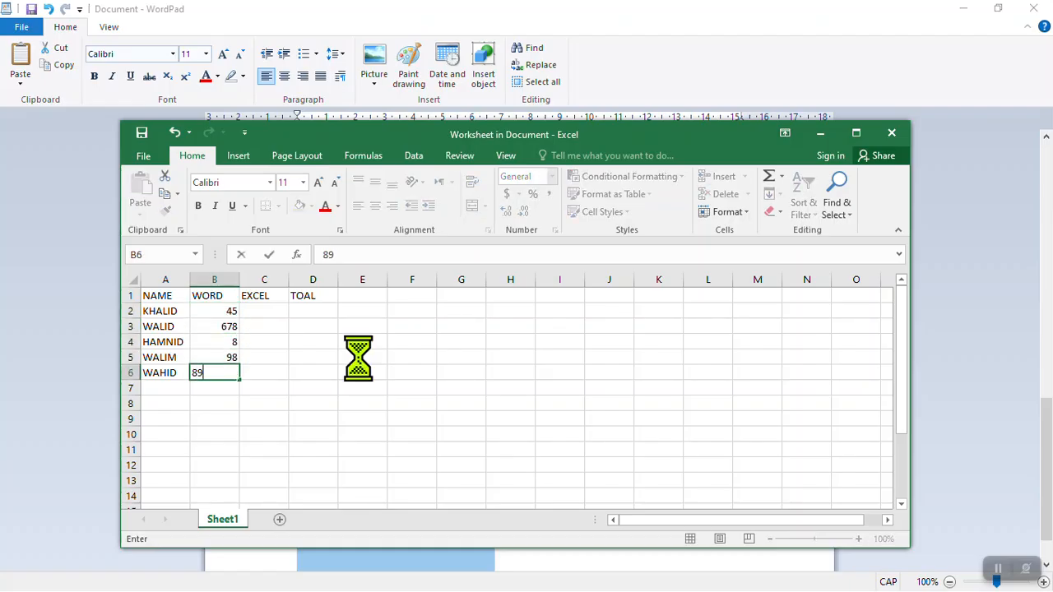
key(Return)
- Enter 45, 56, 67, 78 and 8 in cells C2 to C6 under EXCEL
key(Right)
key(Up)
key(Up)
key(Up)
key(Up)
key(Up)
text(45)
key(Return)
text(56)
key(Return)
text(67)
key(Return)
text(78)
key(Return)
text(8)
key(Return)
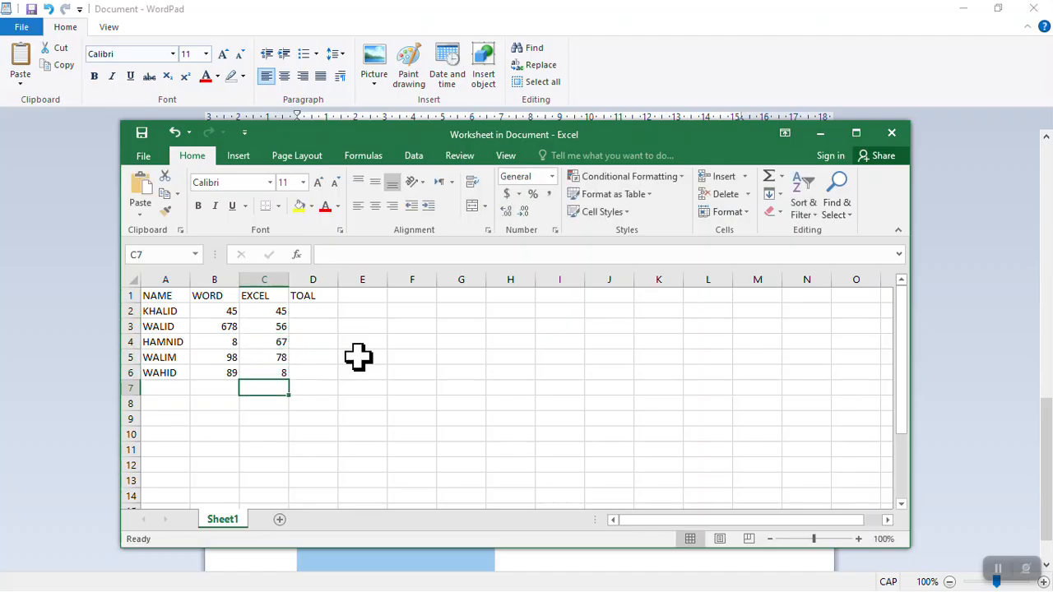
- Use AutoSum in cell D2 to total the first person's WORD and EXCEL values
key(Right)
key(Up)
key(Up)
key(Up)
key(Up)
key(Up)
key(Up)
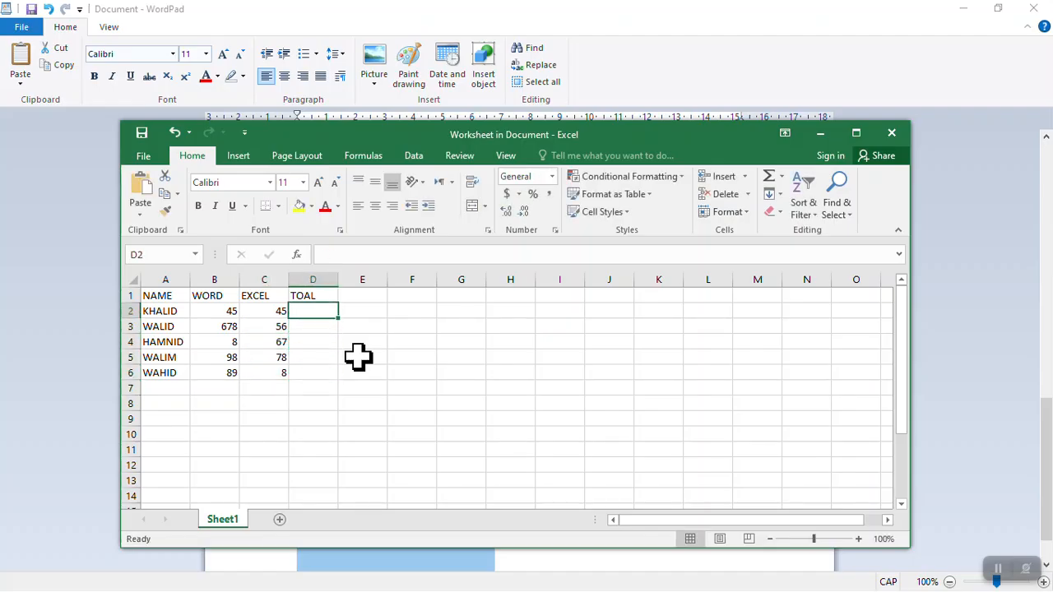
key(alt+equal)
key(Return)
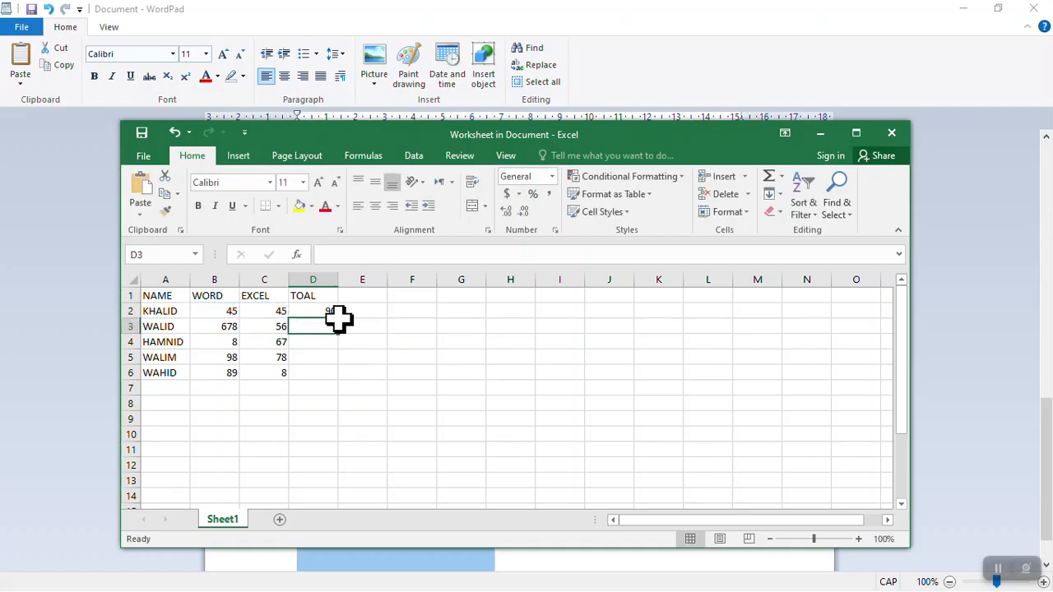
- Fill the total formula from D2 down to D6 and close the worksheet to return to the document
click(310, 299)
click(324, 309)
drag(337, 318, 332, 376)
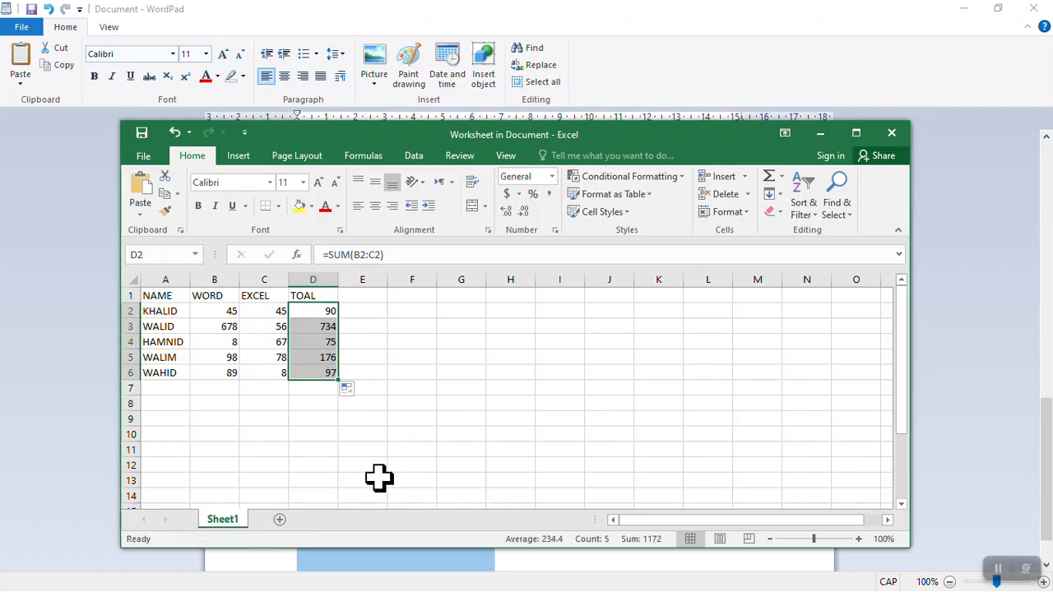
click(326, 452)
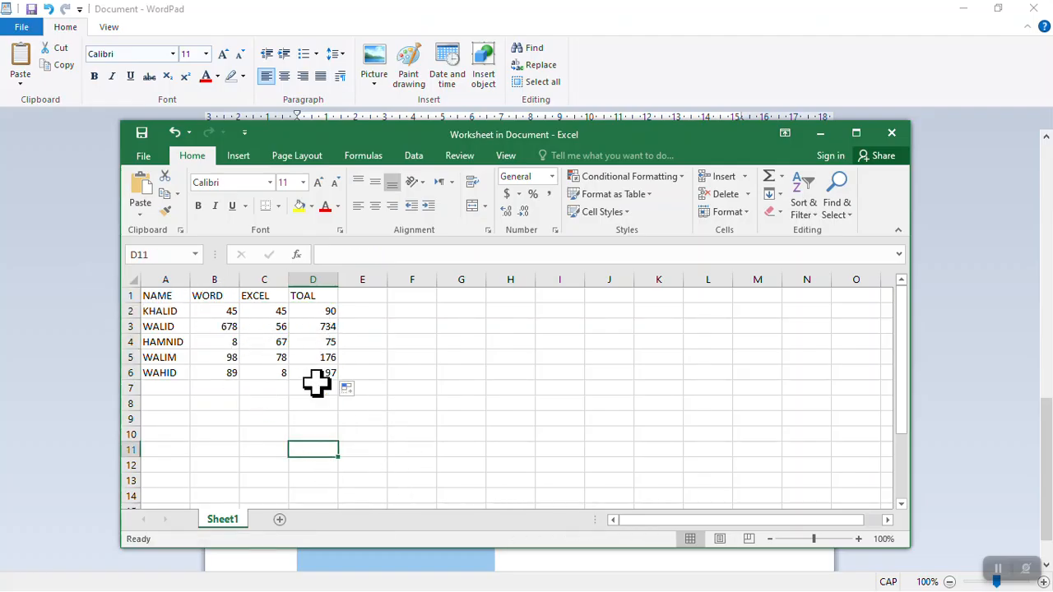
click(891, 133)
click(547, 559)
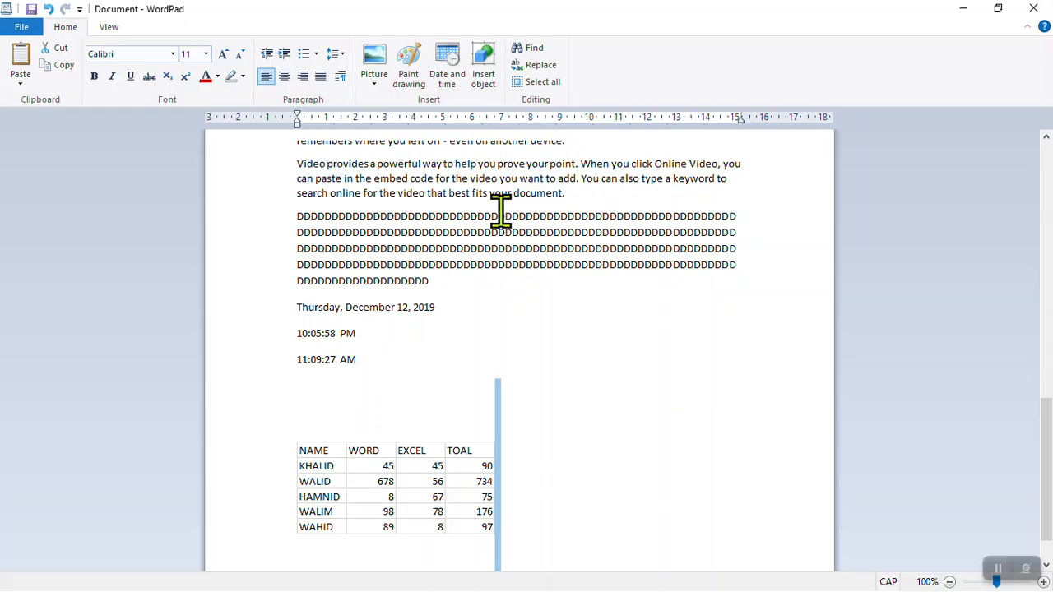
click(517, 533)
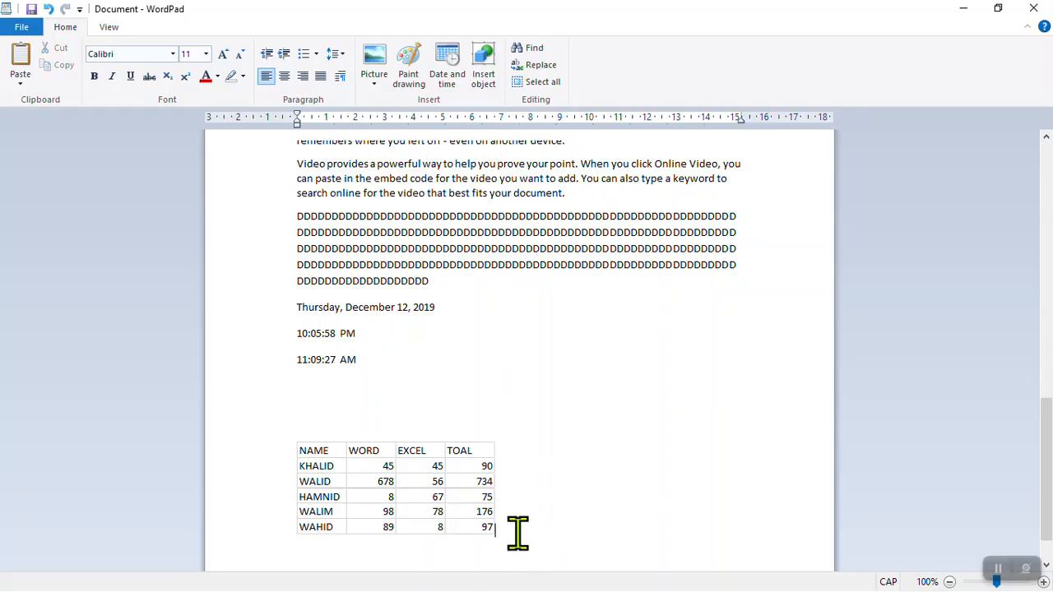
- Reopen the embedded worksheet, set the first person's WORD value in B2 to 100, and return to the document
click(403, 496)
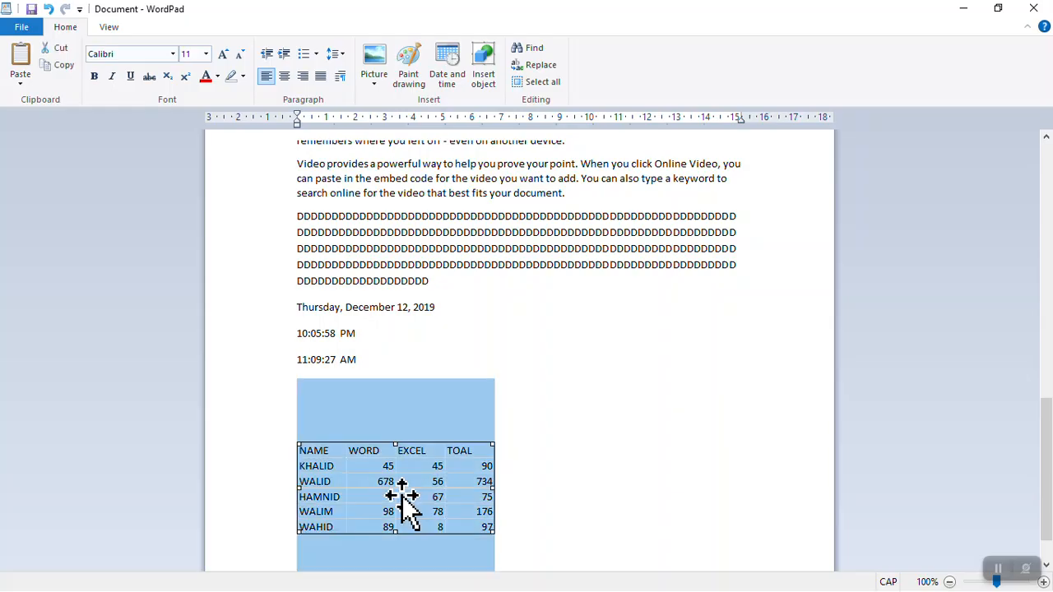
double_click(403, 496)
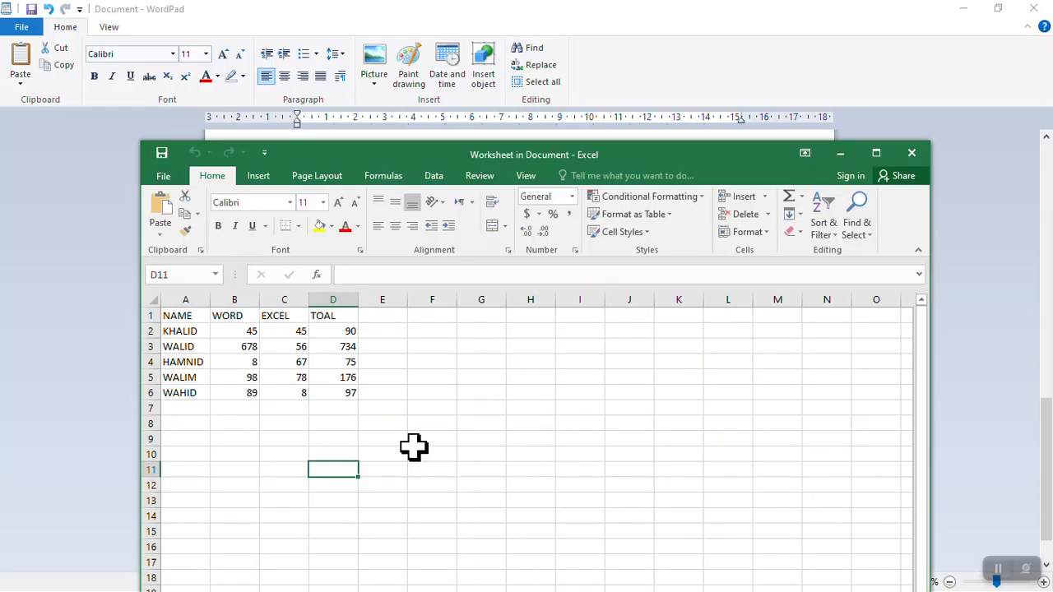
click(238, 329)
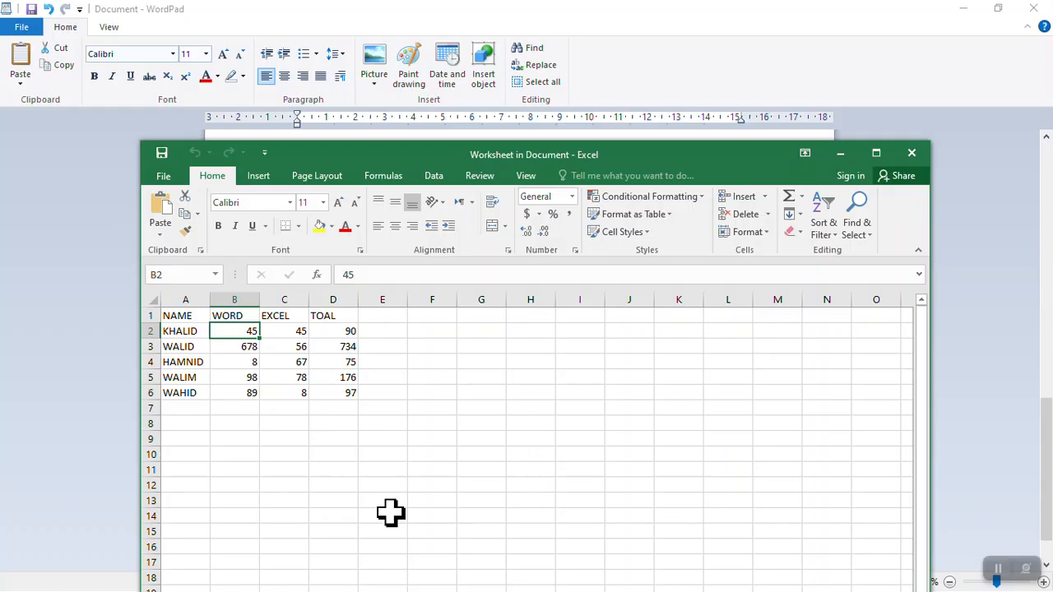
text(10)
key(Return)
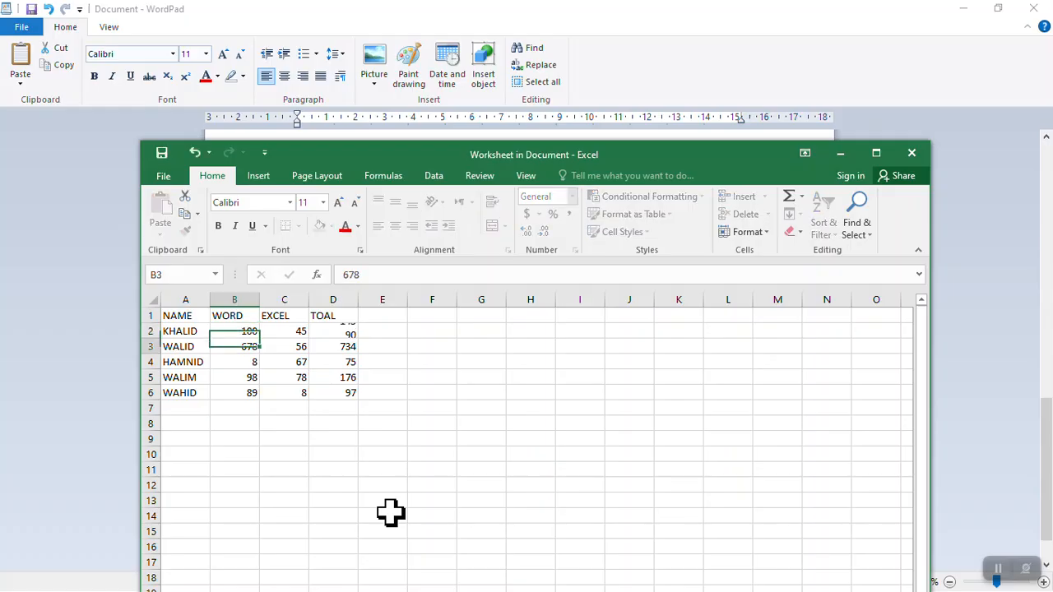
click(911, 153)
click(671, 541)
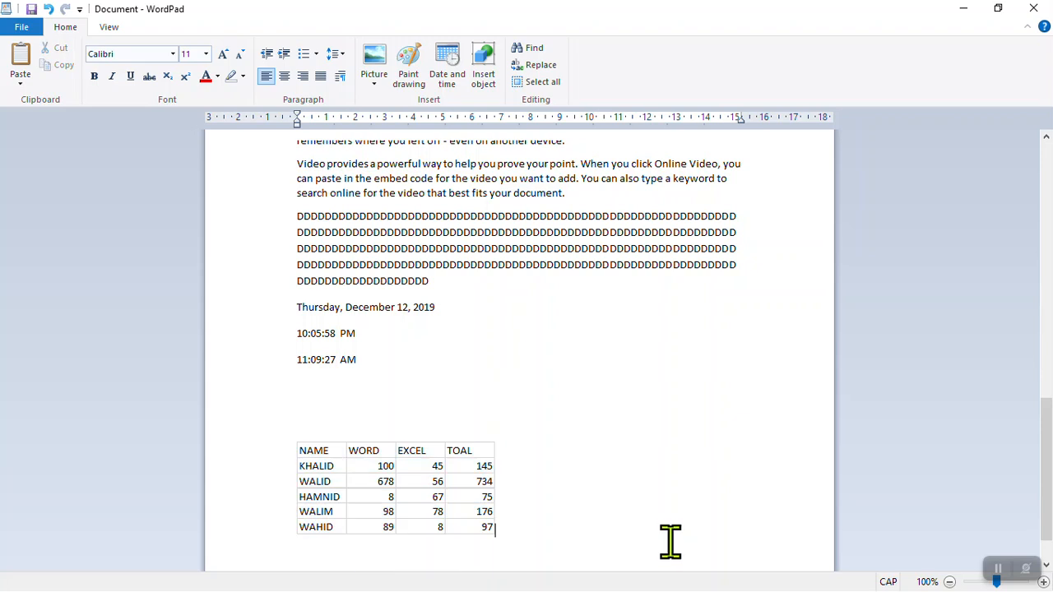
- Start a new line directly after the embedded worksheet table
click(451, 500)
click(584, 519)
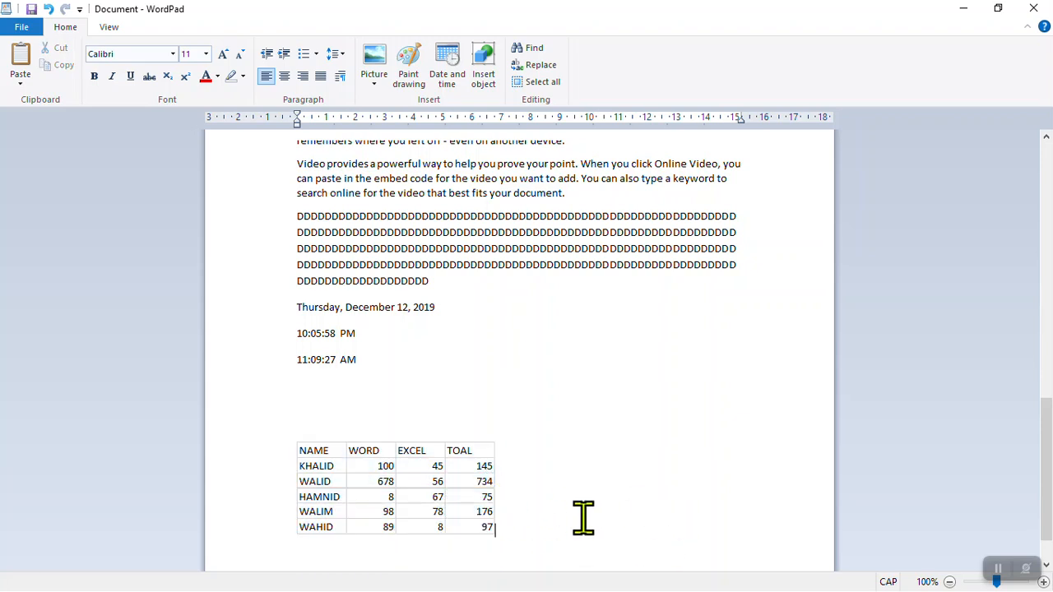
key(Return)
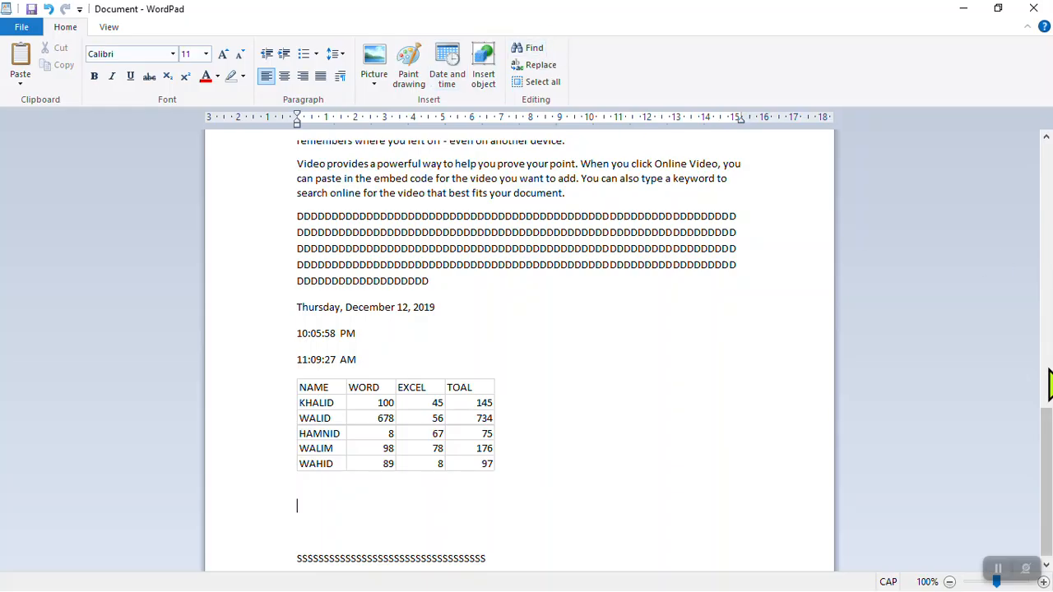
- Search the document for "CLICK" and step through its occurrences from the paragraph below the logo picture
drag(1043, 454, 1039, 157)
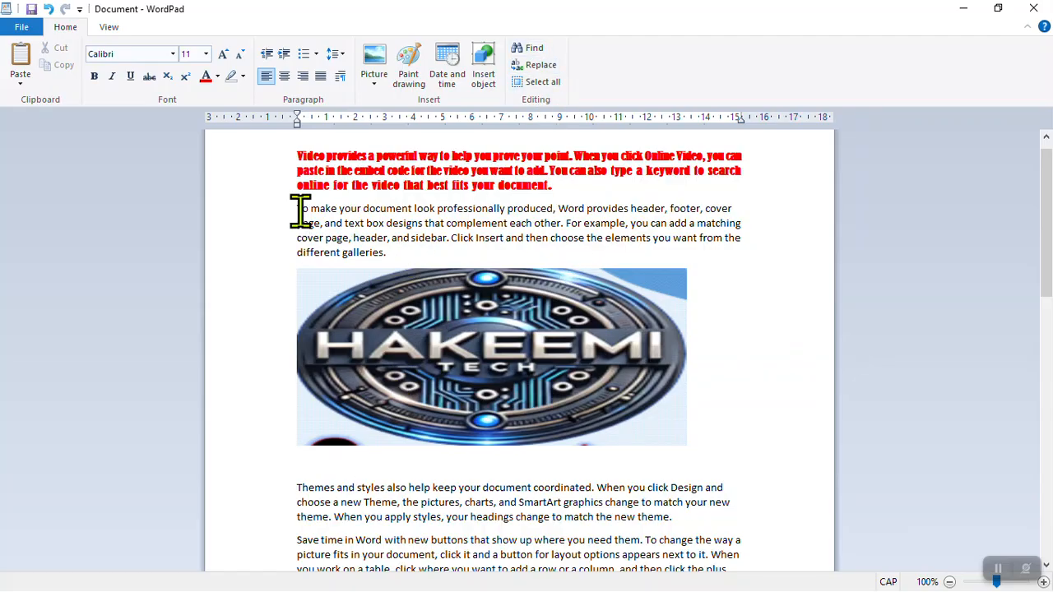
drag(297, 208, 722, 430)
click(669, 497)
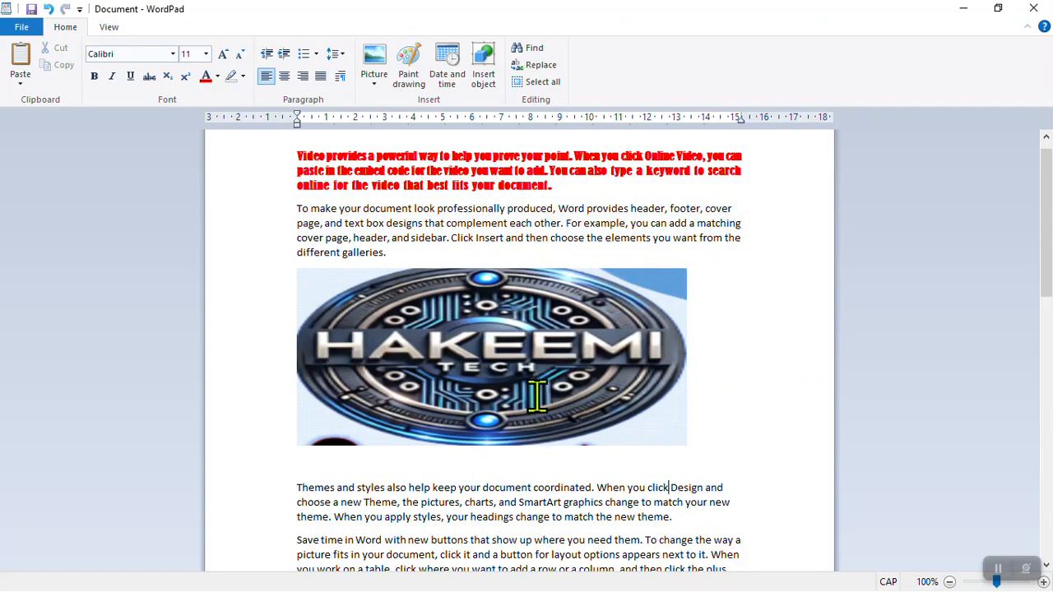
click(531, 49)
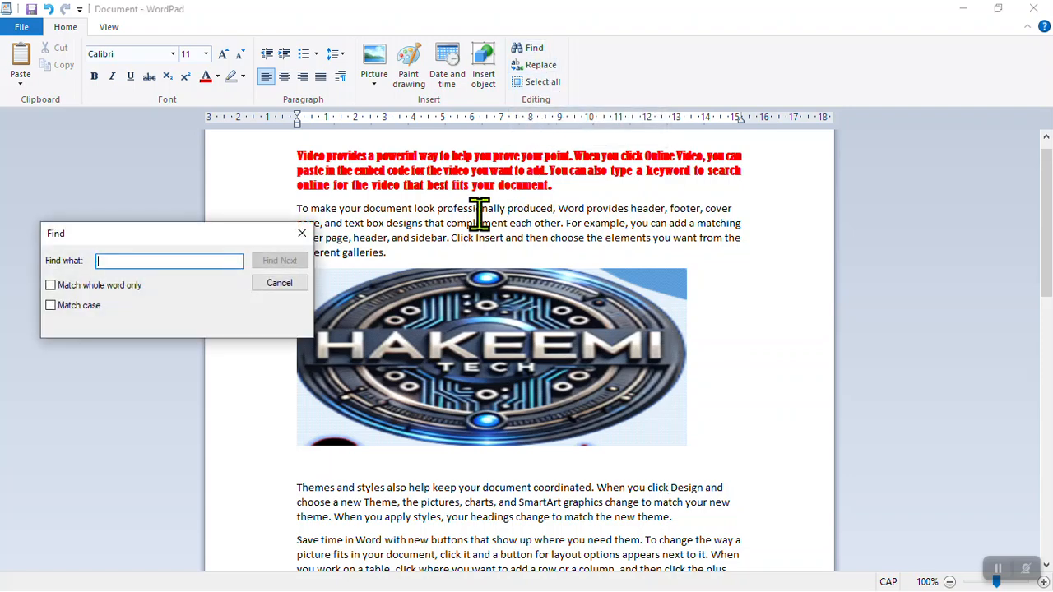
text(CLICK)
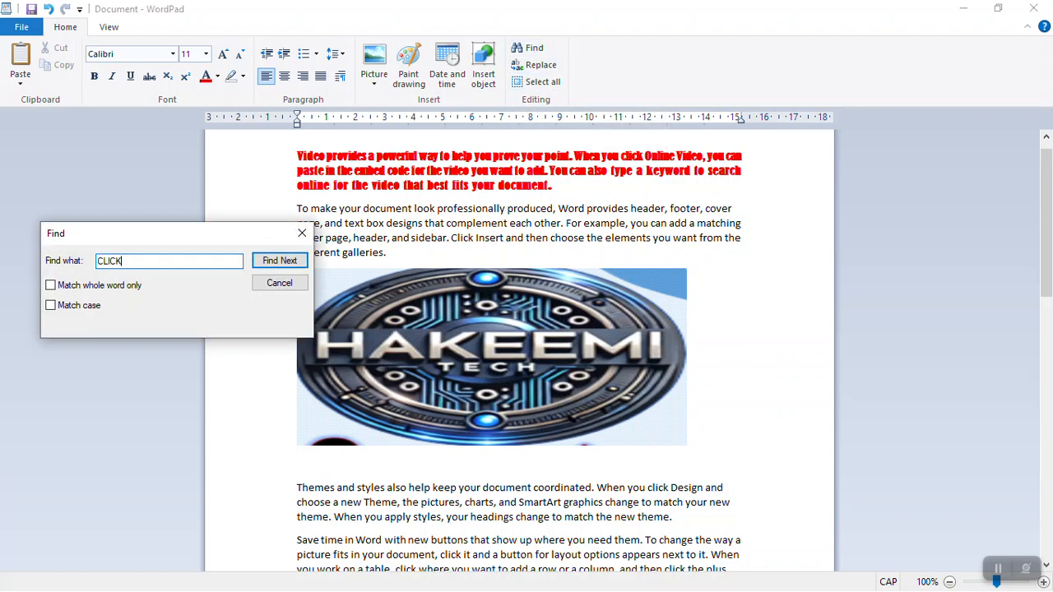
click(284, 261)
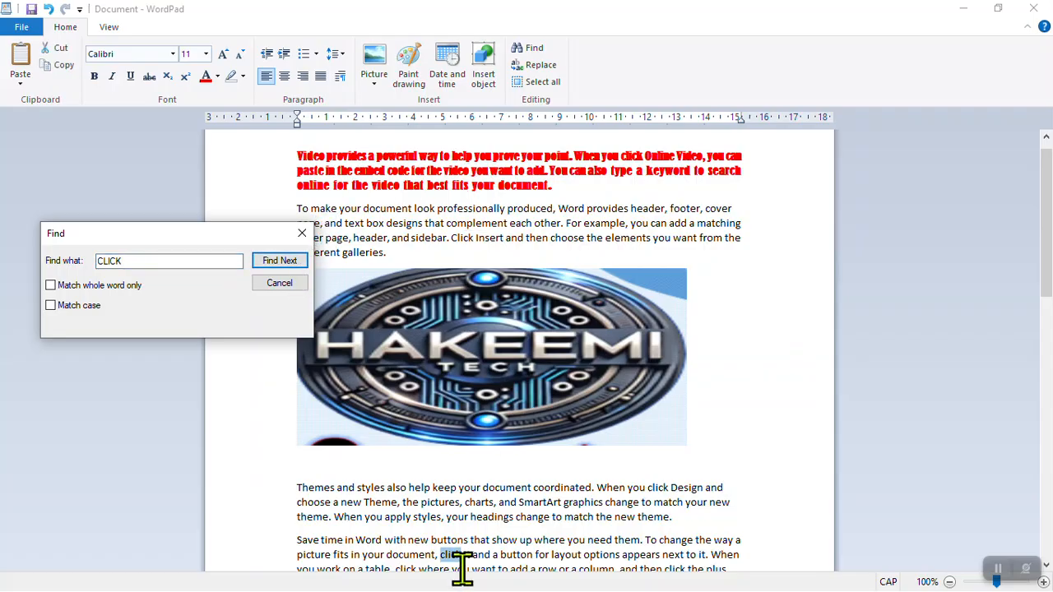
click(286, 263)
click(279, 260)
click(279, 261)
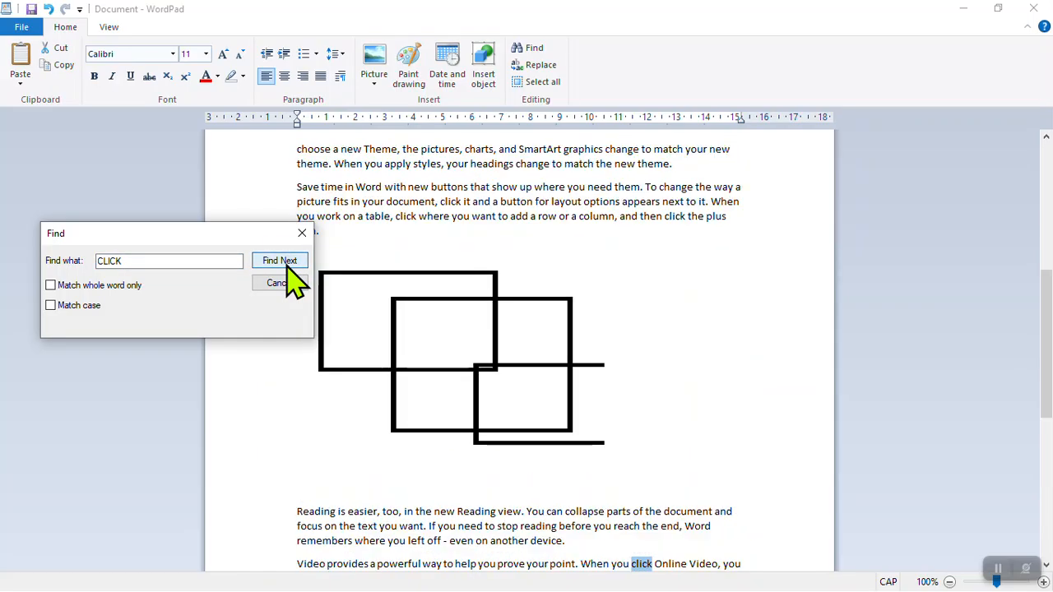
click(285, 263)
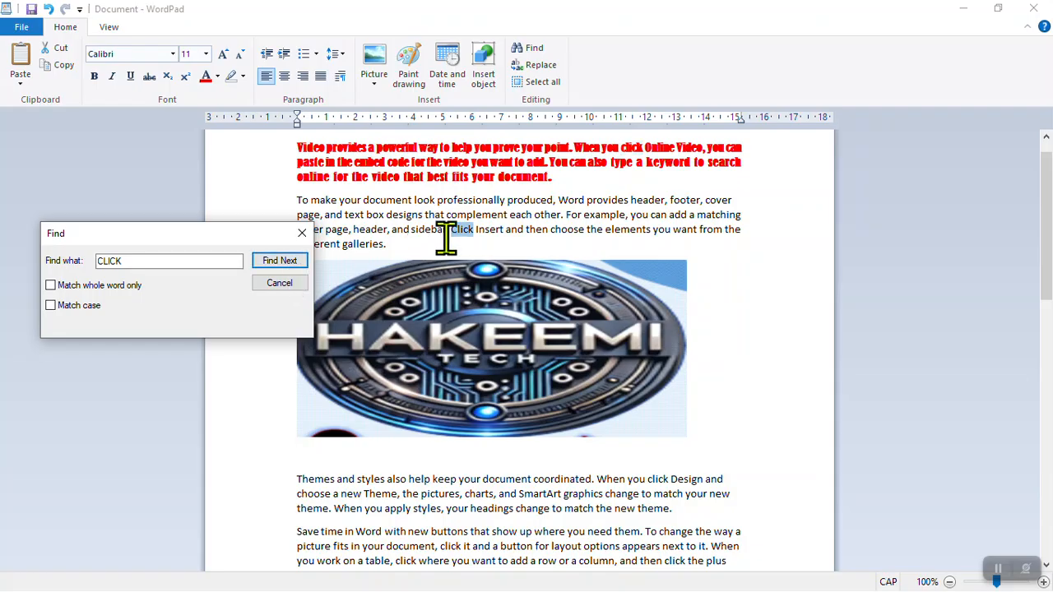
click(290, 281)
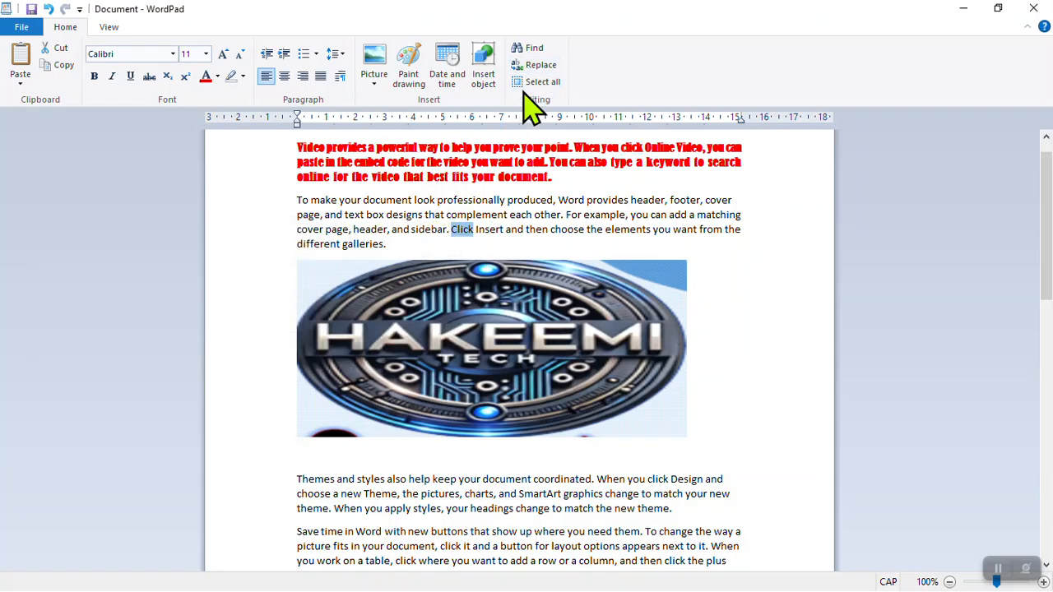
- Replace "Click" with "Mouse" one occurrence at a time, in the paragraphs above and below the logo picture
click(540, 66)
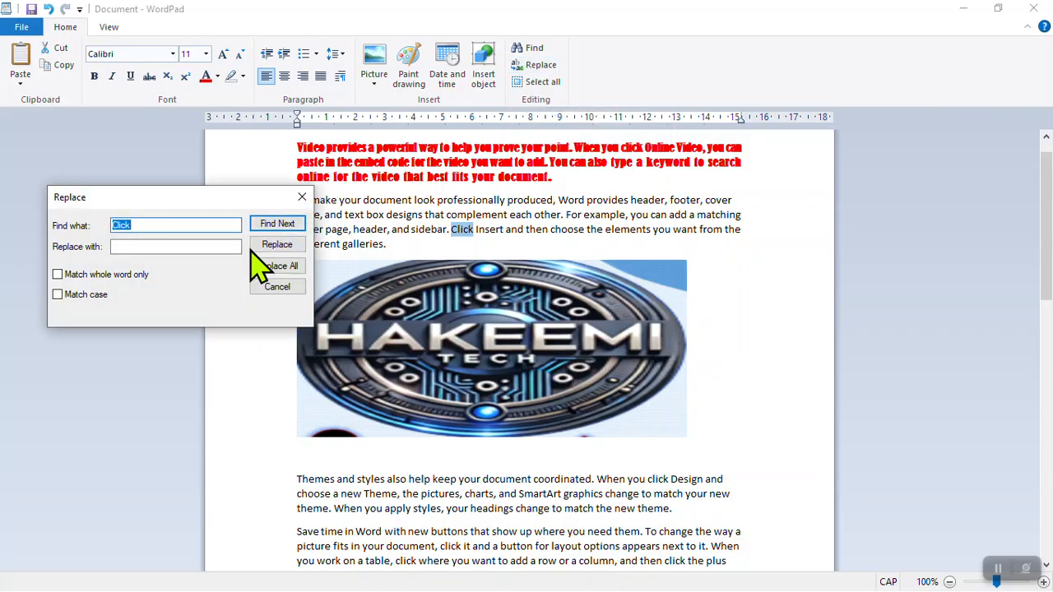
click(155, 246)
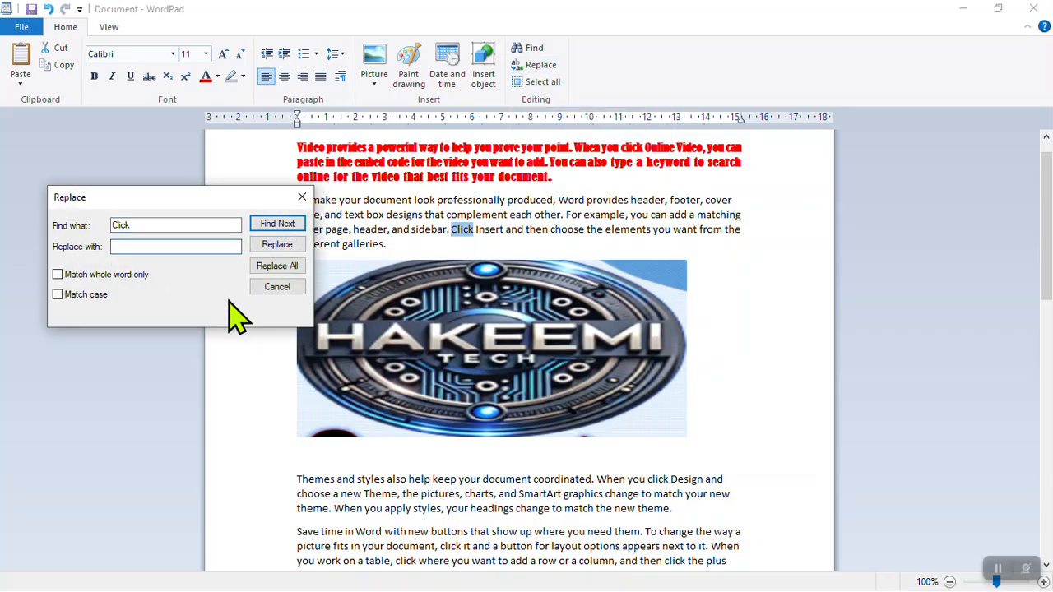
text(m)
key(Caps_Lock)
click(276, 245)
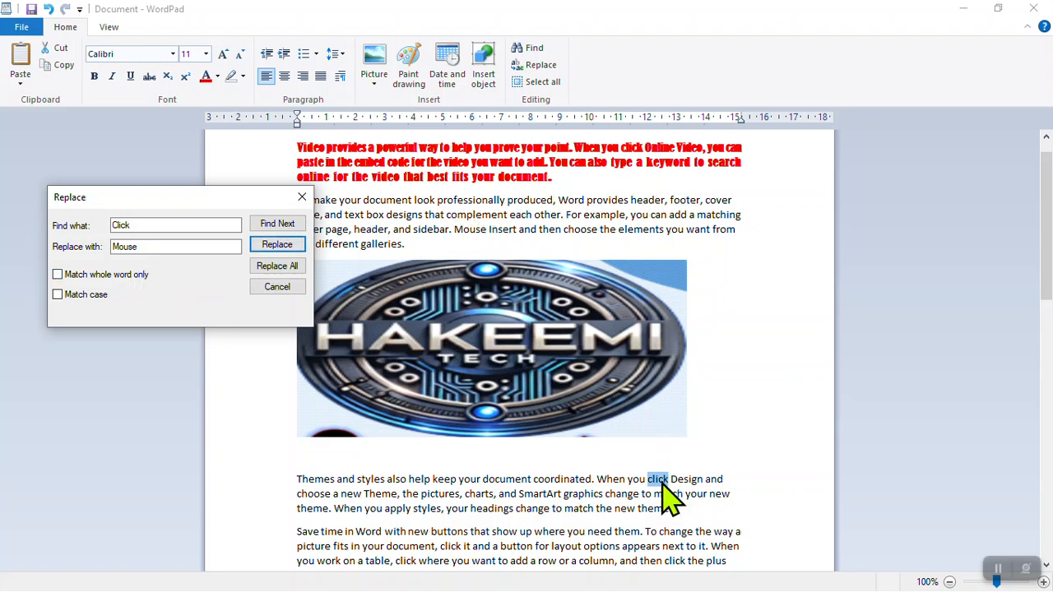
click(292, 246)
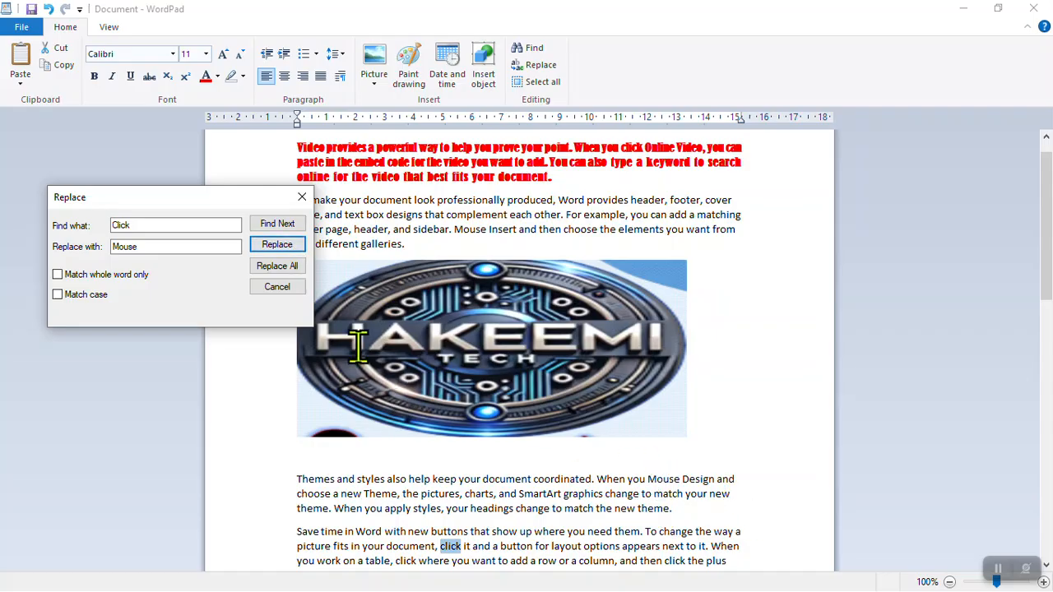
- Replace all remaining occurrences of "Click" with "Mouse" and close the Replace dialog
click(274, 268)
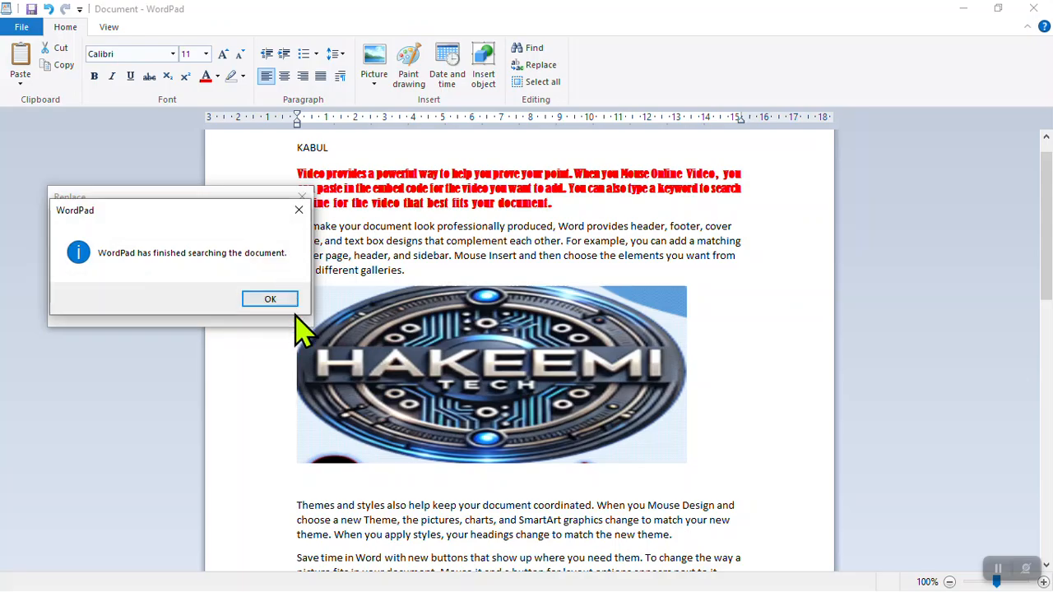
click(275, 299)
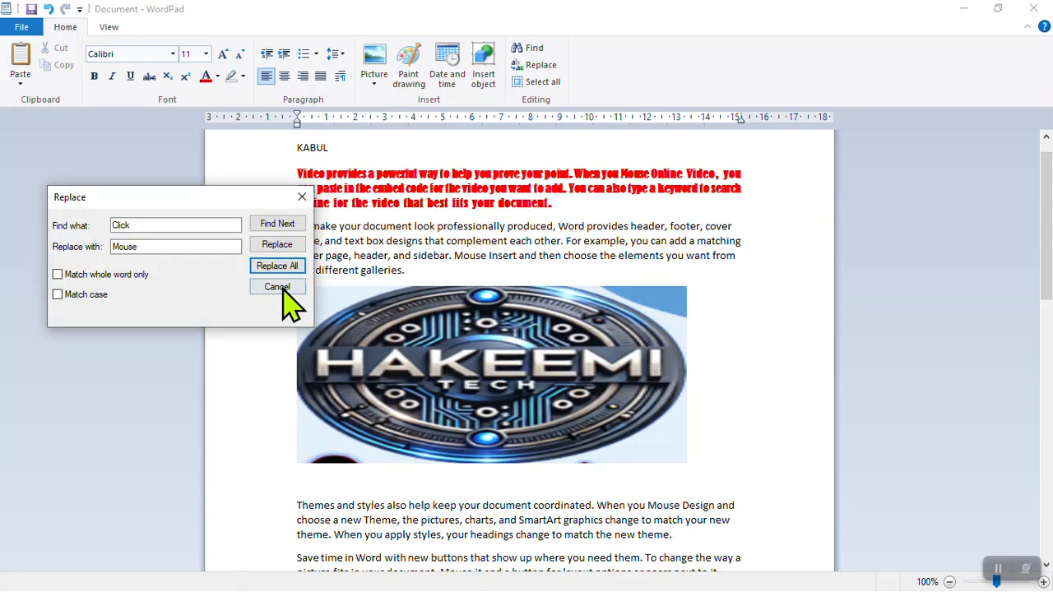
click(280, 287)
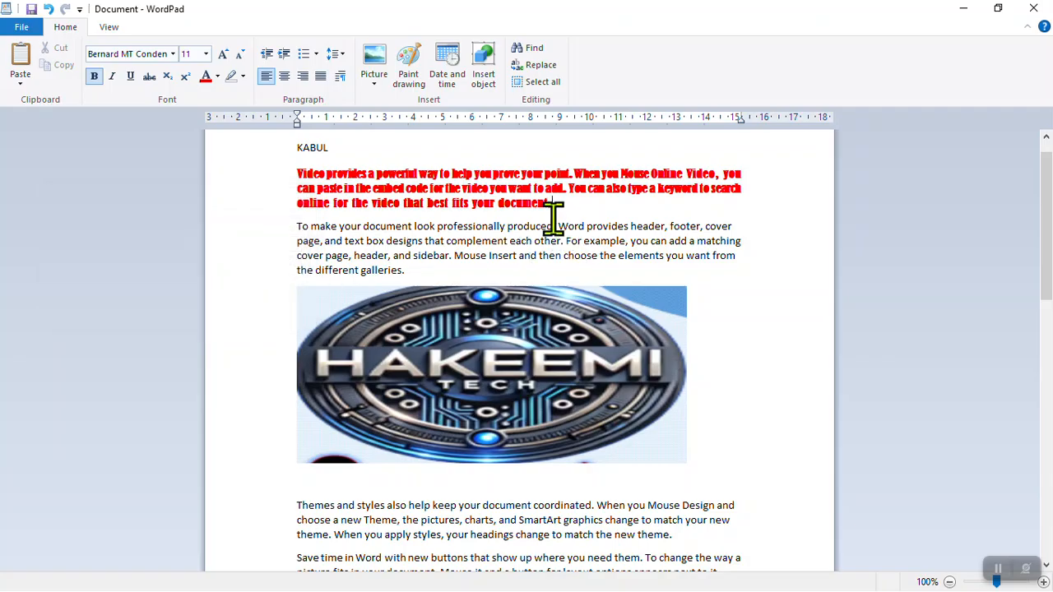
- Add a new line reading "دافغانستان اسلامی جمهوریت" below the red paragraph
key(Return)
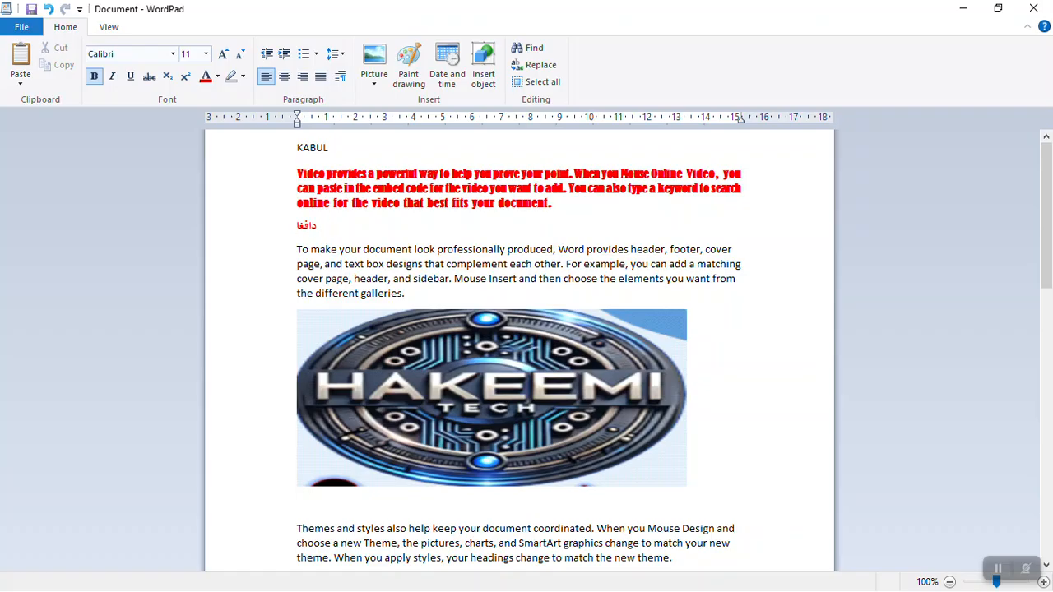
text(اسلام)
text(ی حج)
text(هوری)
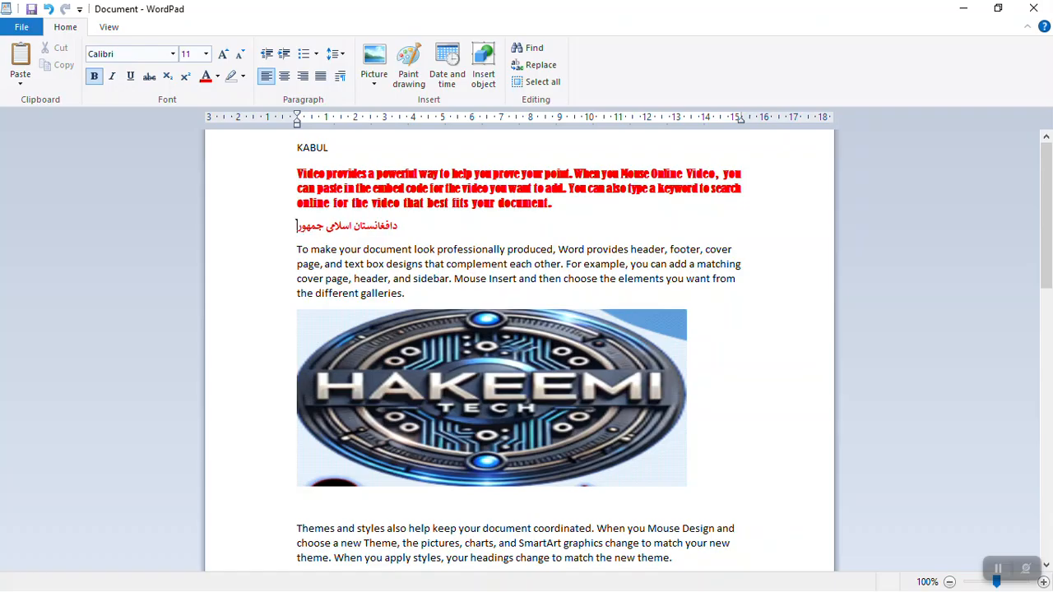
text(ت)
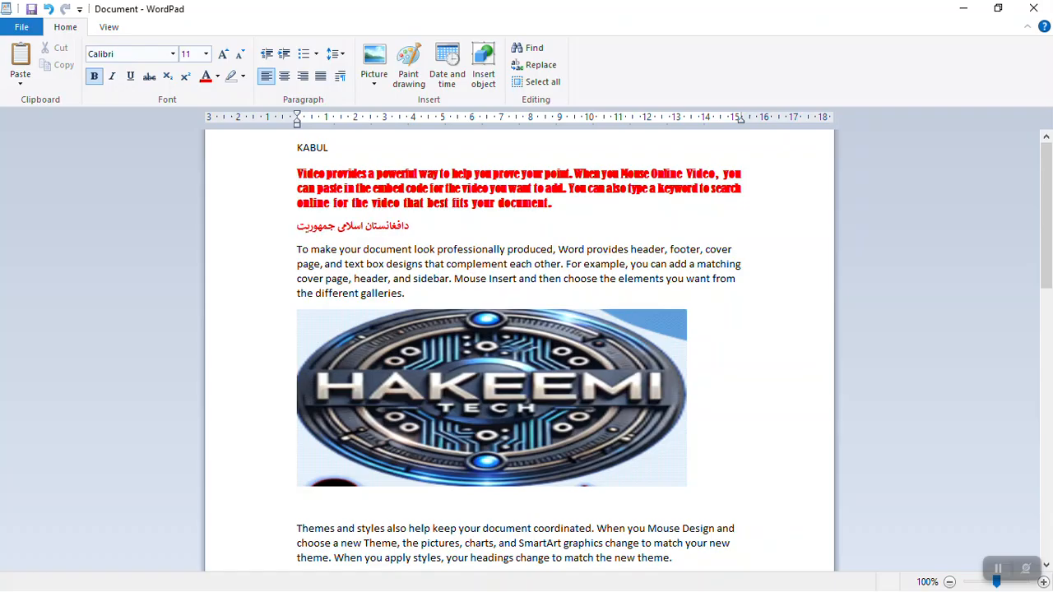
- Copy the Pashto line and paste it repeatedly on new lines beneath it, above the "To make your document" paragraph
drag(277, 230, 403, 228)
key(ctrl+c)
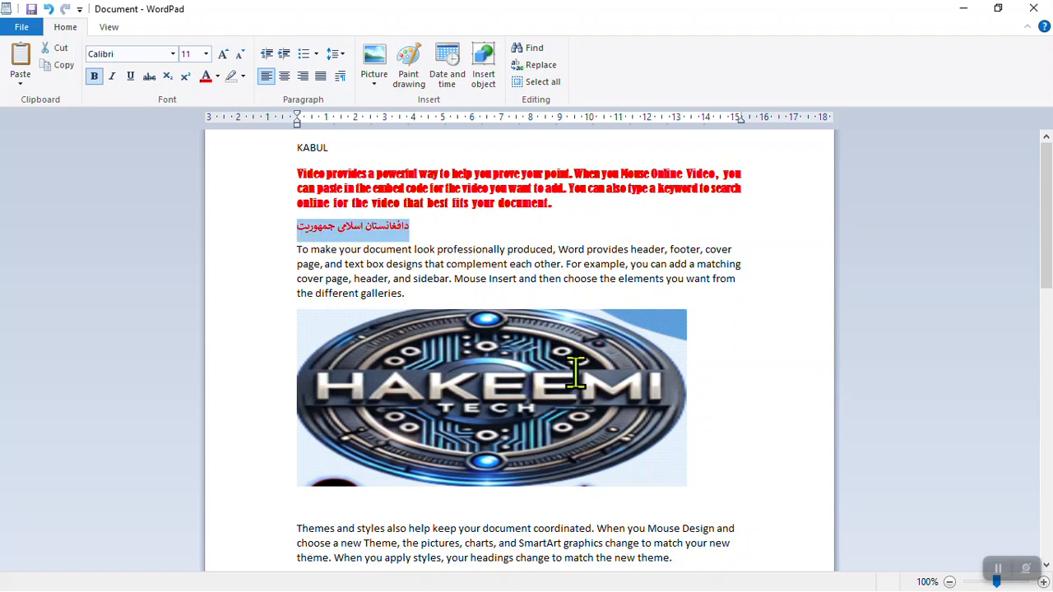
click(442, 233)
key(Return)
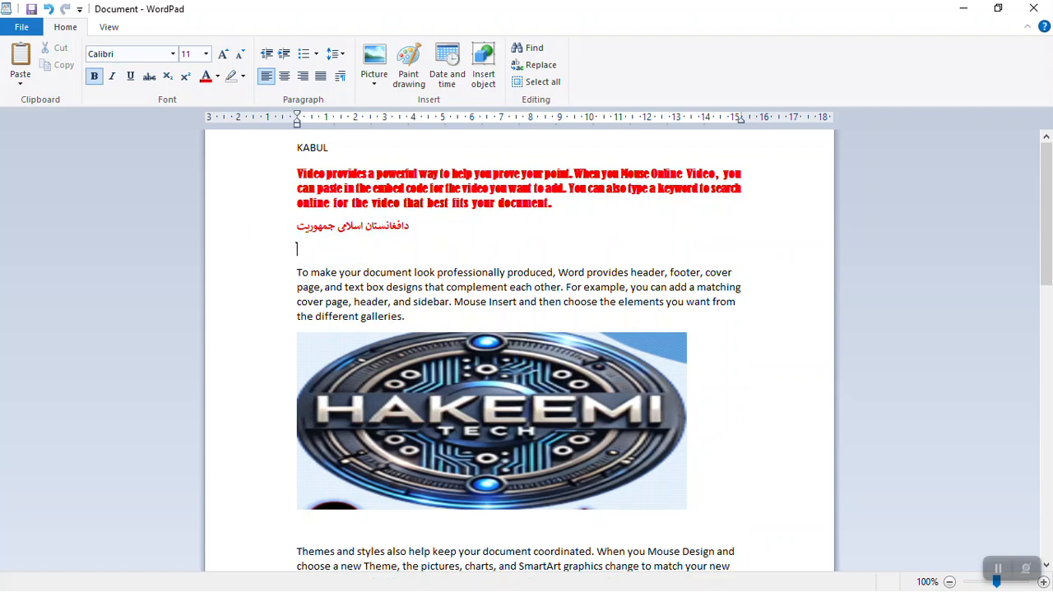
key(ctrl+v)
key(ctrl+v)
key(Return)
key(ctrl+v)
key(Return)
key(ctrl+v)
key(Return)
key(ctrl+v)
key(ctrl+v)
key(Return)
key(ctrl+v)
key(Return)
key(ctrl+v)
key(Return)
key(ctrl+v)
key(Return)
key(ctrl+v)
key(Return)
key(ctrl+v)
key(Return)
key(ctrl+v)
key(Return)
key(ctrl+v)
key(Return)
key(ctrl+v)
key(Return)
key(ctrl+v)
key(Return)
key(Return)
key(ctrl+v)
key(Return)
key(ctrl+v)
key(Return)
key(ctrl+v)
key(Return)
key(ctrl+v)
key(Return)
key(ctrl+v)
key(Return)
key(ctrl+v)
key(Return)
key(ctrl+v)
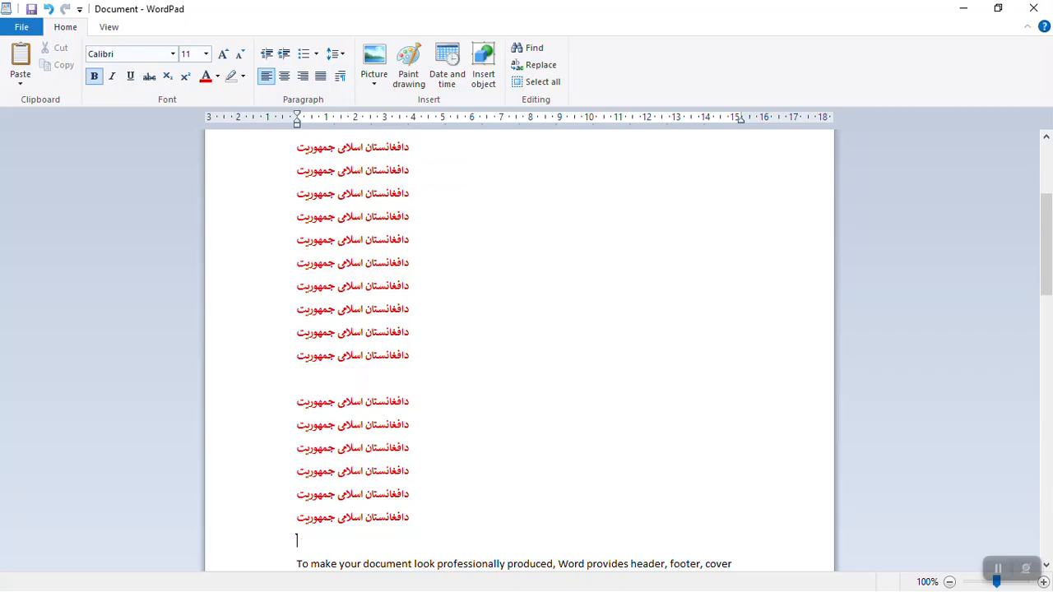
key(ctrl+v)
key(Return)
key(ctrl+v)
key(Return)
key(ctrl+v)
key(Return)
key(ctrl+v)
key(Return)
key(Return)
key(ctrl+v)
key(ctrl+v)
key(Return)
key(Return)
key(ctrl+v)
key(ctrl+v)
key(Return)
key(Return)
key(ctrl+v)
key(Return)
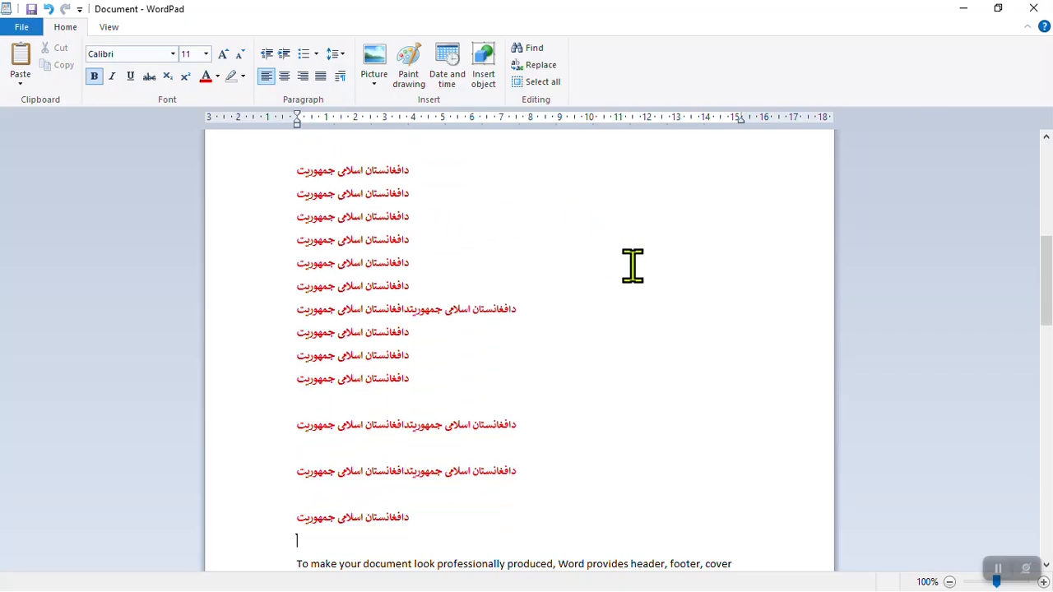
- Replace the word "جمهوریت" in the first Pashto line with "اماترت"
drag(1041, 283, 1041, 207)
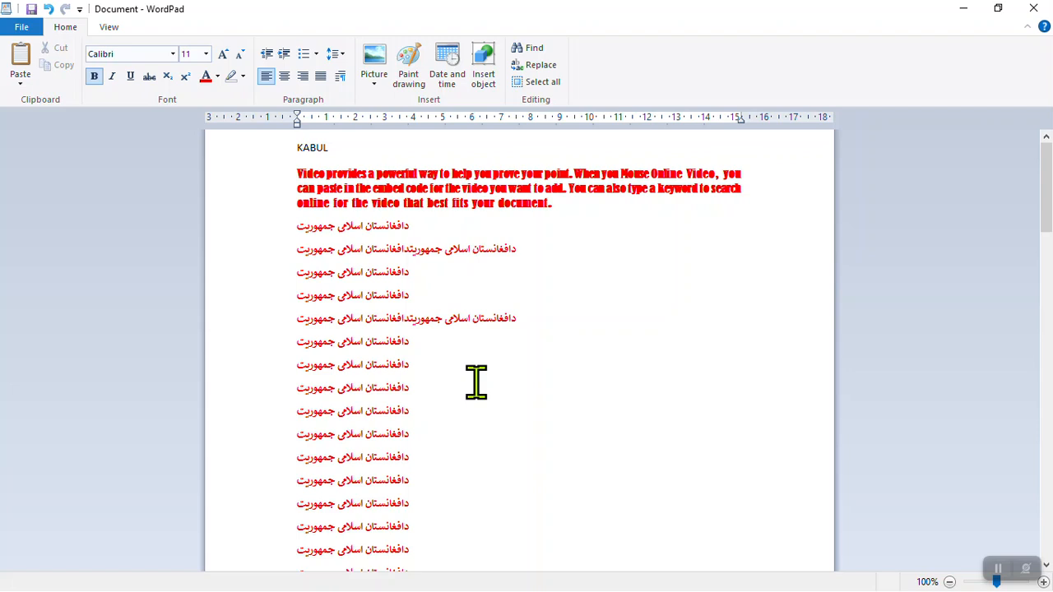
double_click(308, 227)
key(BackSpace)
text(اماتر)
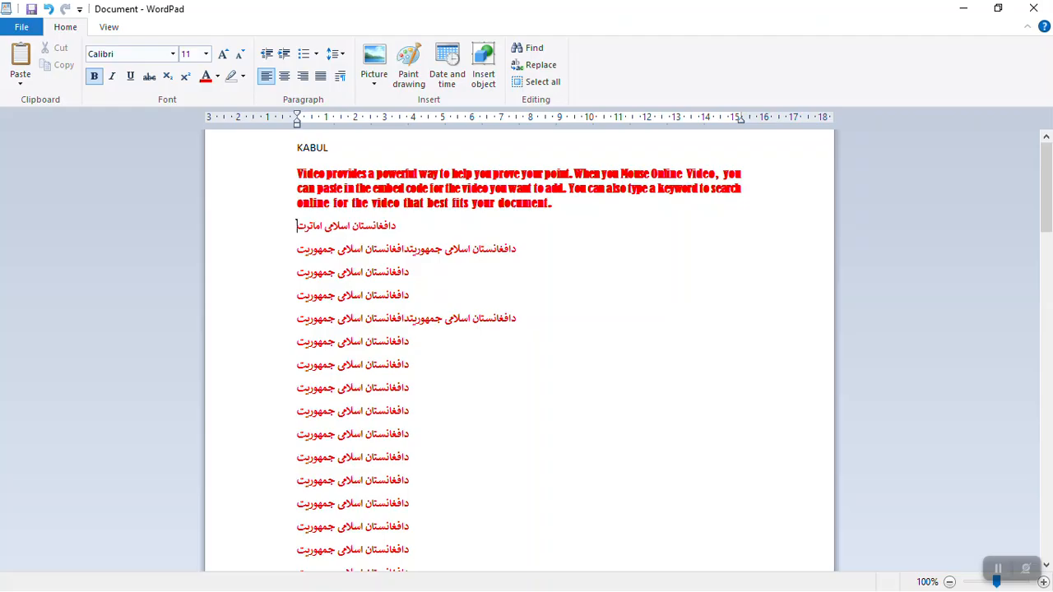
- Correct the last word of the first Pashto line to "امارت" and find the next "دافغانستان اسلامی جمهوریت" using Replace
text(ارت)
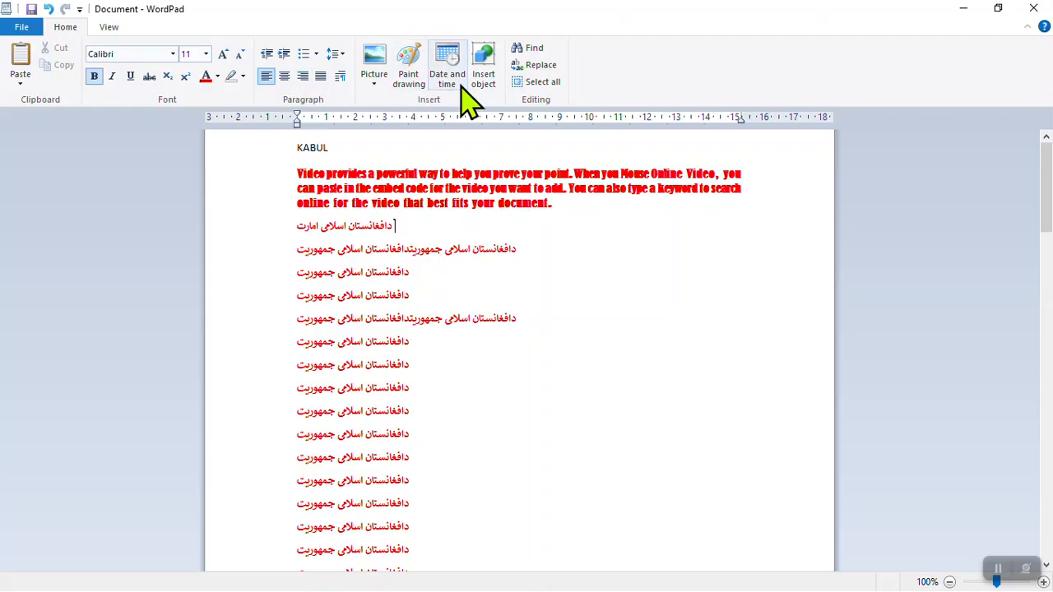
click(540, 65)
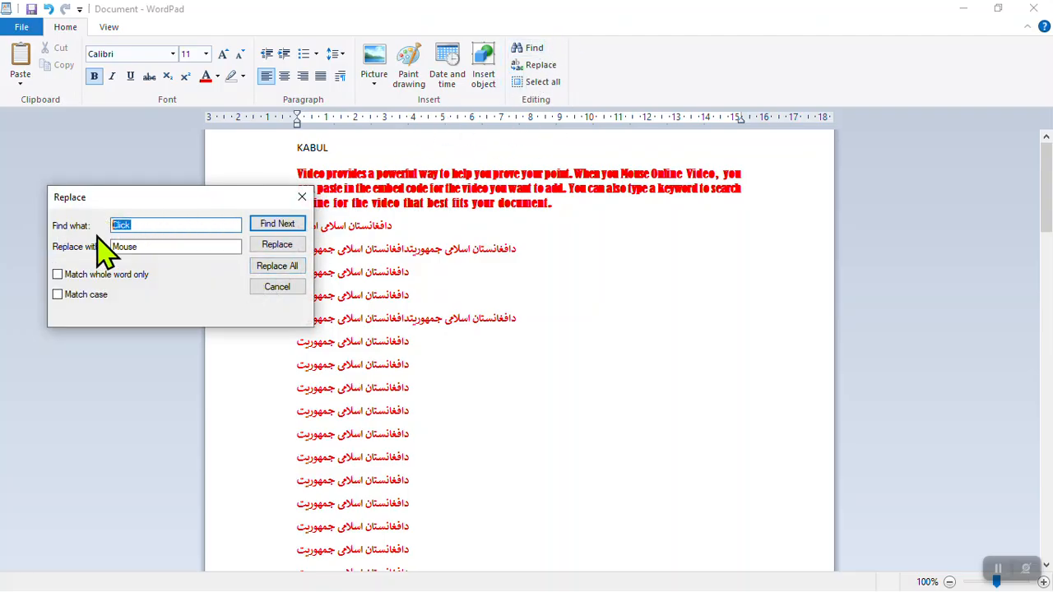
key(ctrl+v)
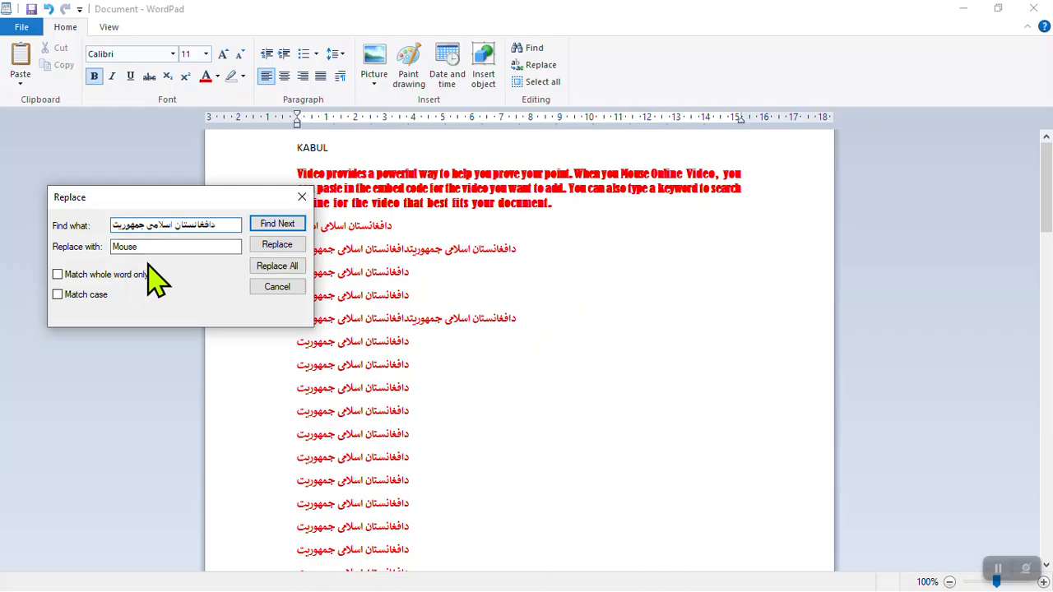
click(277, 223)
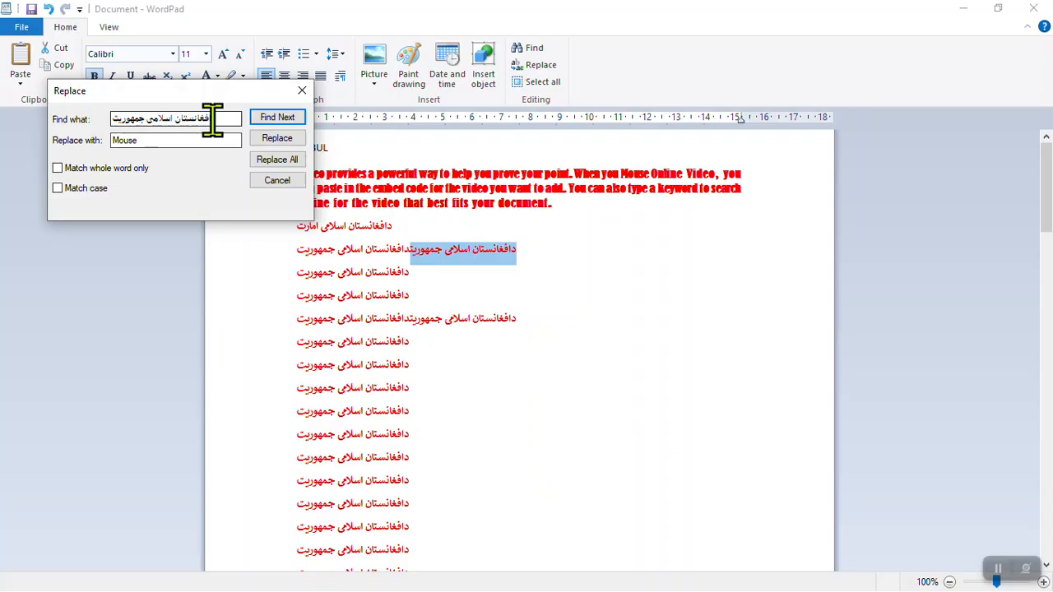
- Set the replacement text to "دافغانستان اسلامی امارت"
drag(176, 141, 63, 140)
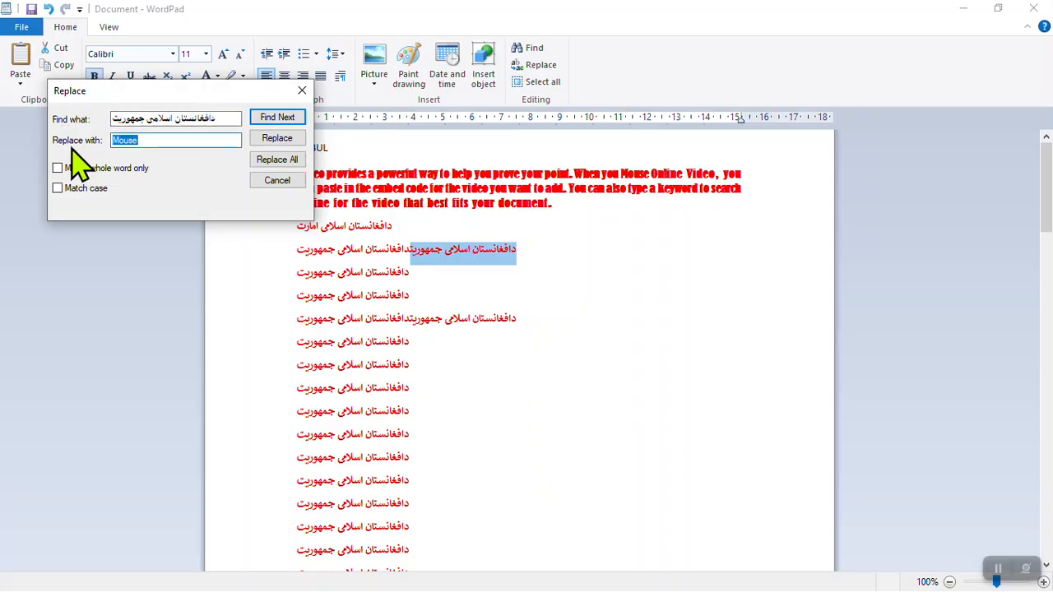
text(nht)
key(BackSpace)
key(BackSpace)
key(BackSpace)
text(دافغانست)
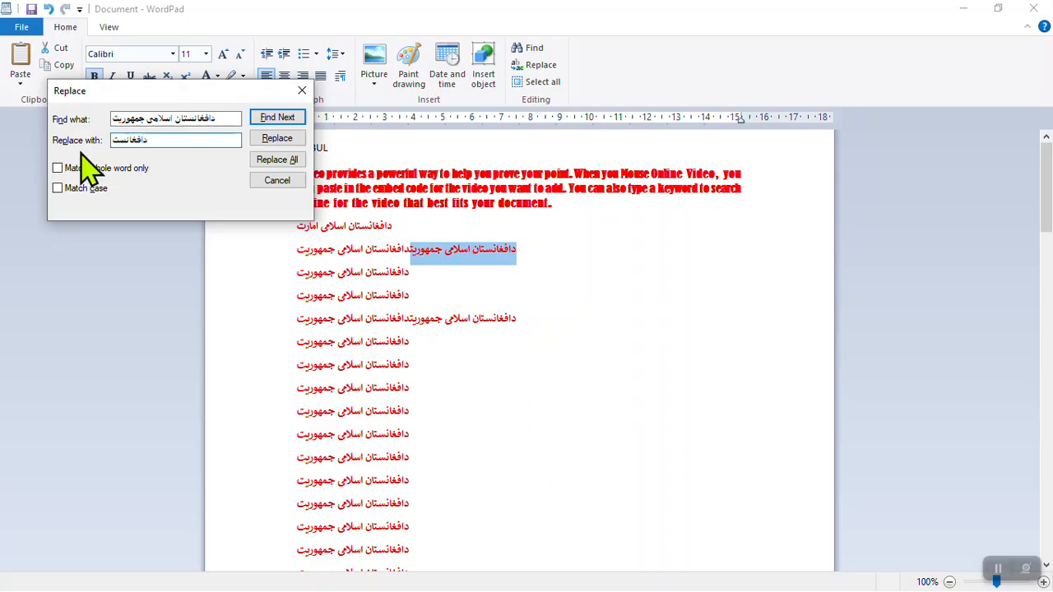
text(ان اسلامی ا)
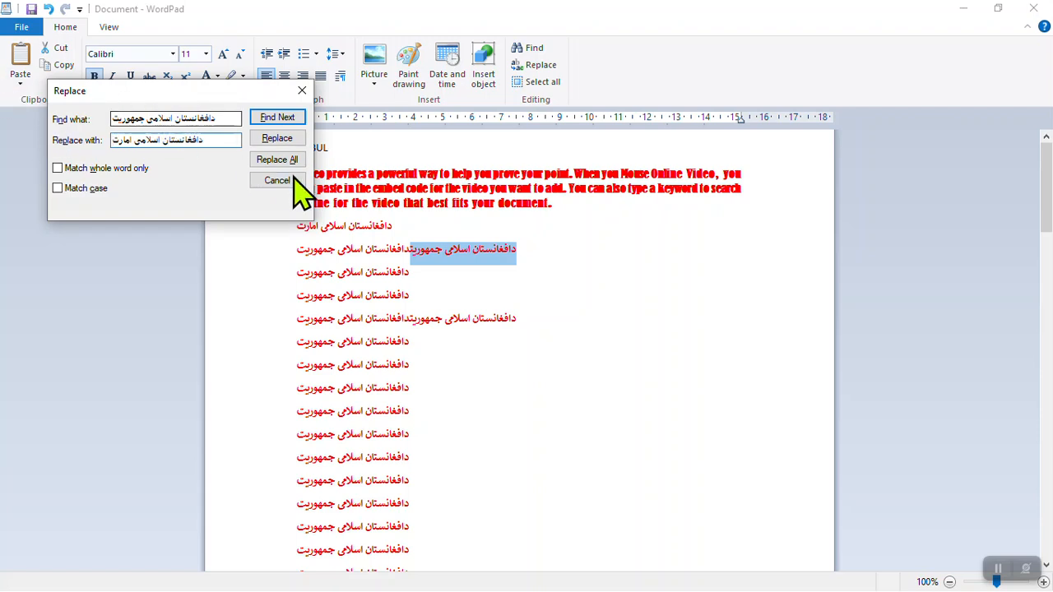
- Replace the next four occurrences of "دافغانستان اسلامی جمهوریت" one at a time
click(278, 138)
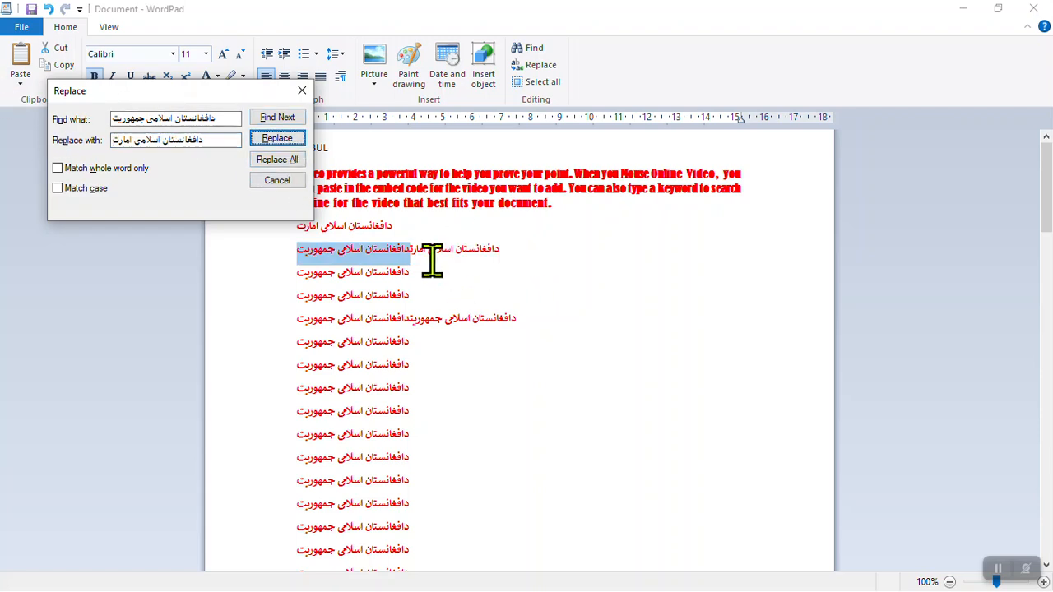
click(277, 138)
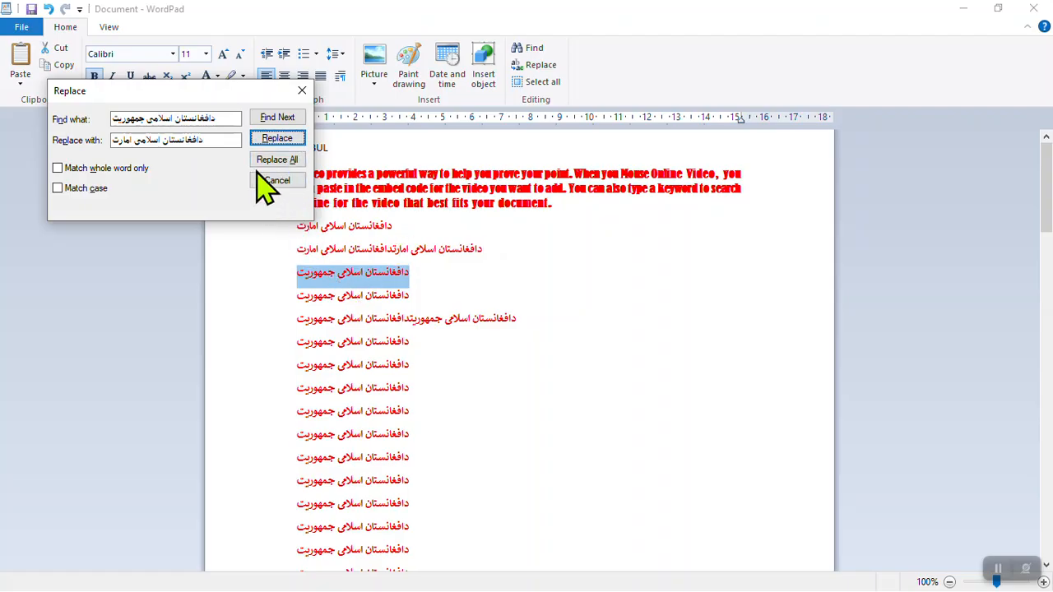
click(280, 138)
click(282, 139)
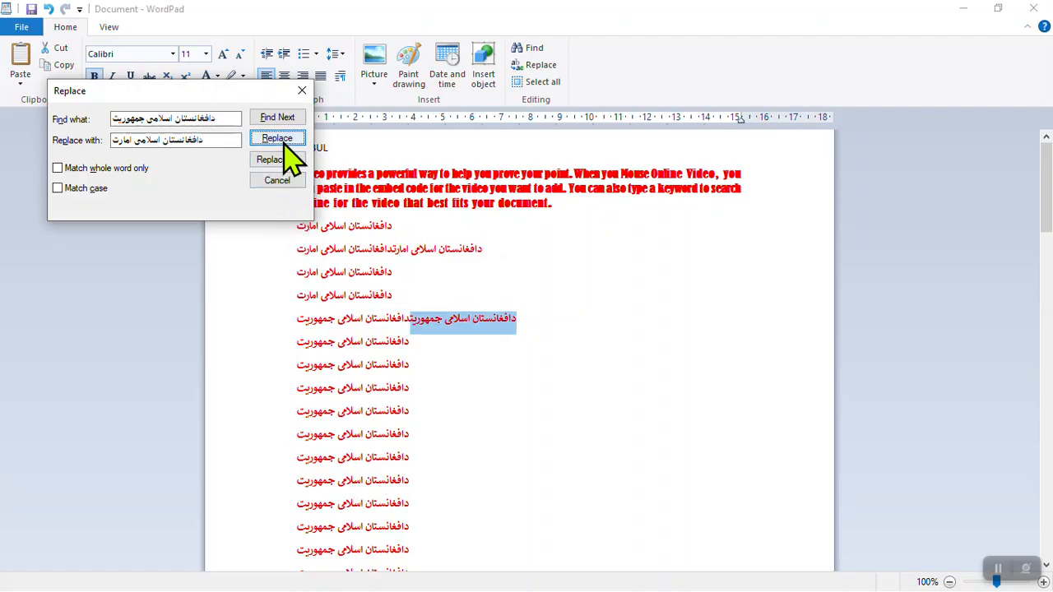
- Replace all remaining occurrences of the Pashto phrase, close the Replace dialog and review the changed lines
click(288, 159)
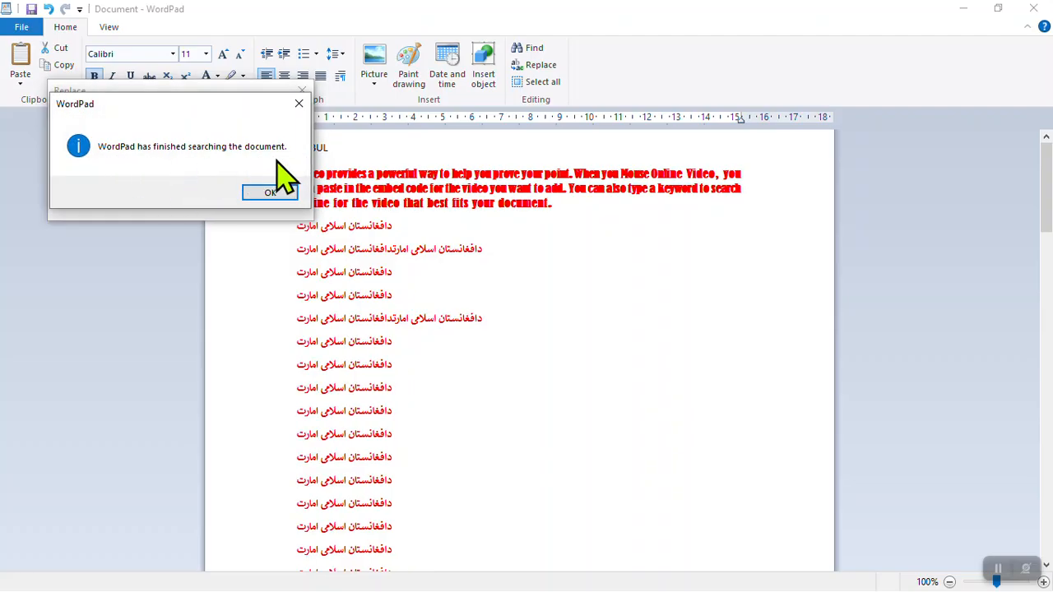
click(272, 193)
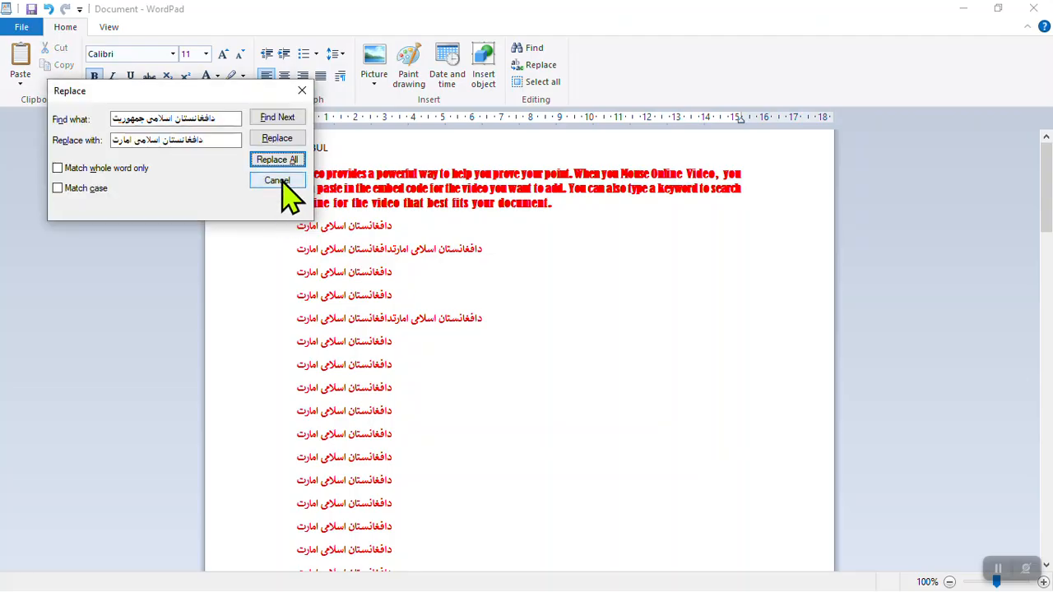
click(280, 180)
scroll(1046, 362, up, 5)
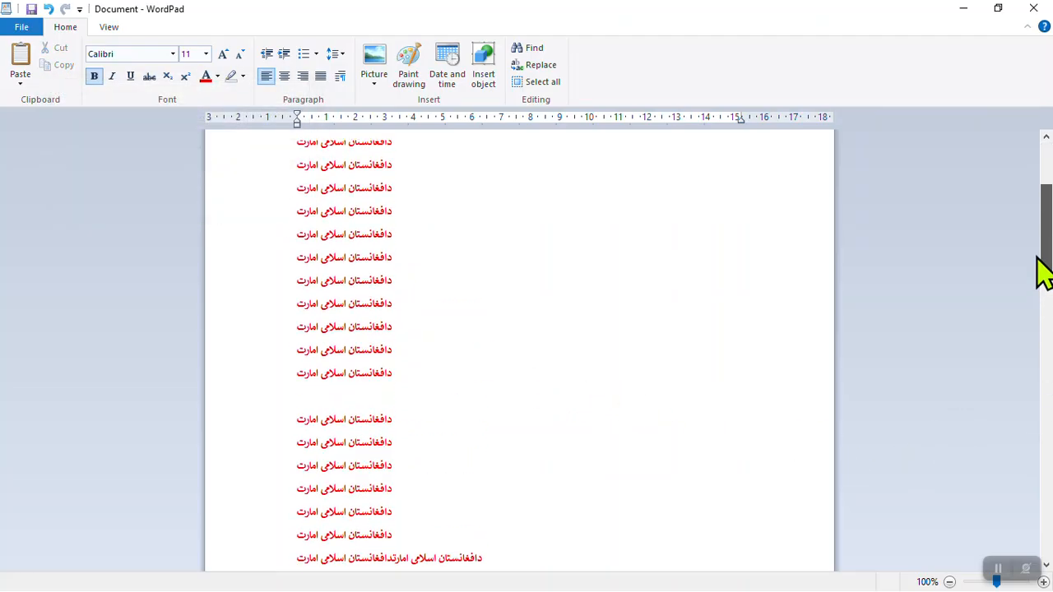
mouse_move(1036, 217)
mouse_down()
mouse_move(1041, 230)
mouse_move(1038, 199)
mouse_up()
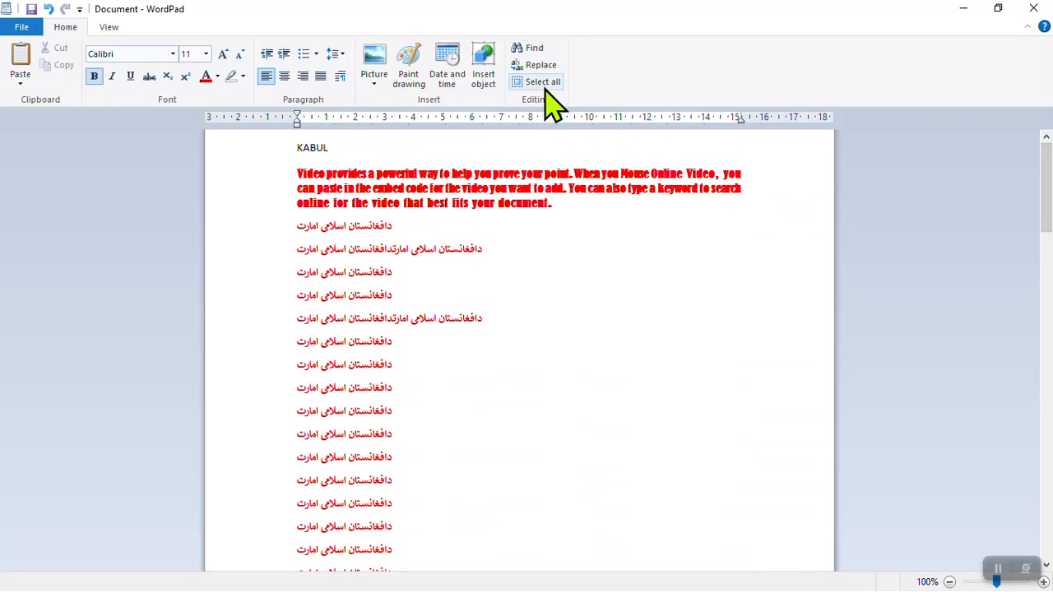
- Manually select ranges from the Pashto lines up through the red paragraph and the KABUL heading, then clear the selection
drag(448, 399, 258, 182)
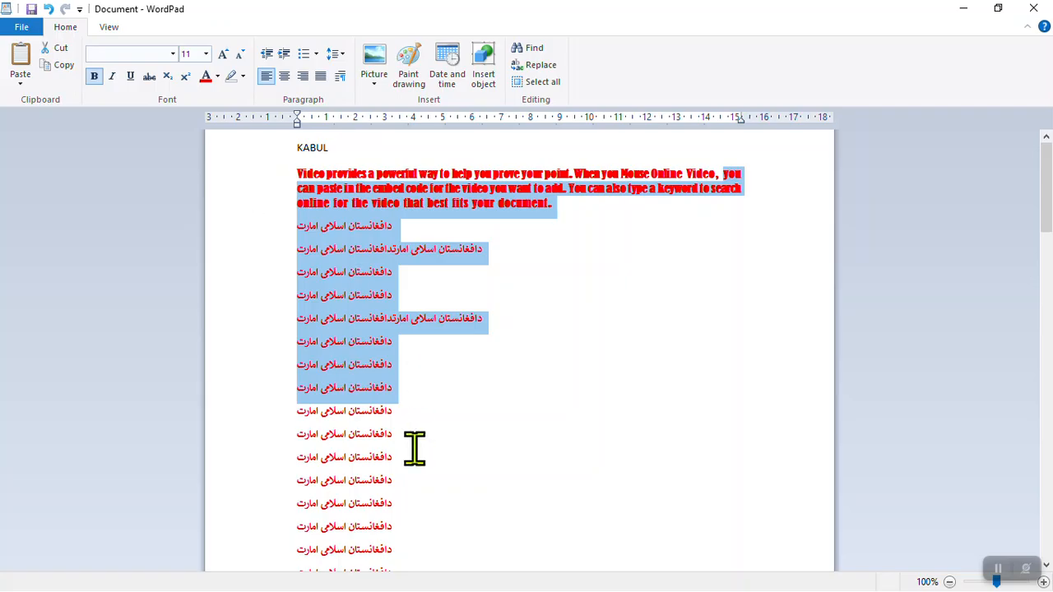
click(403, 497)
drag(409, 500, 298, 176)
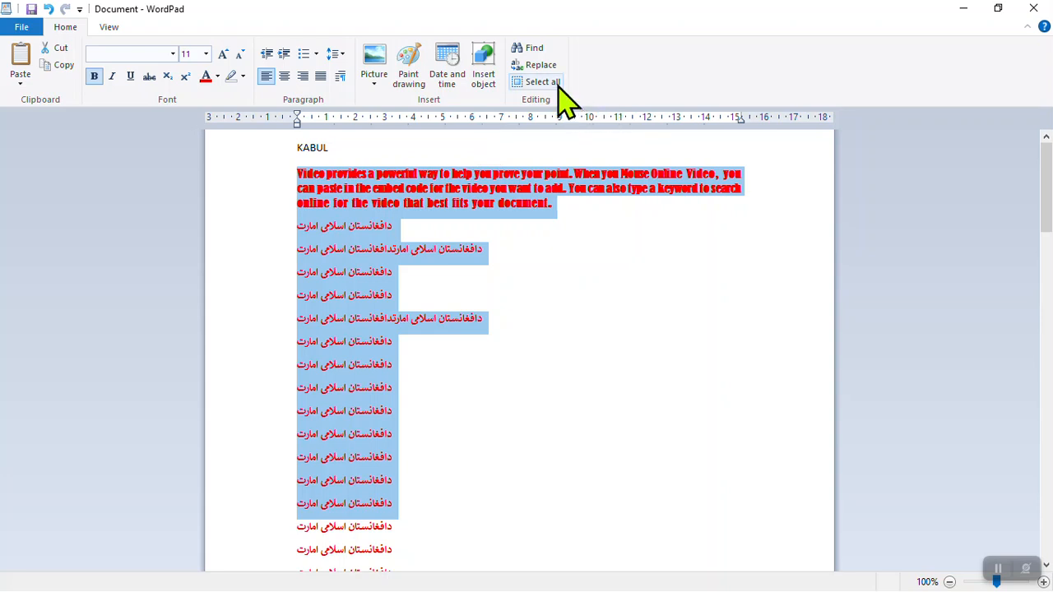
click(513, 345)
drag(431, 497, 265, 159)
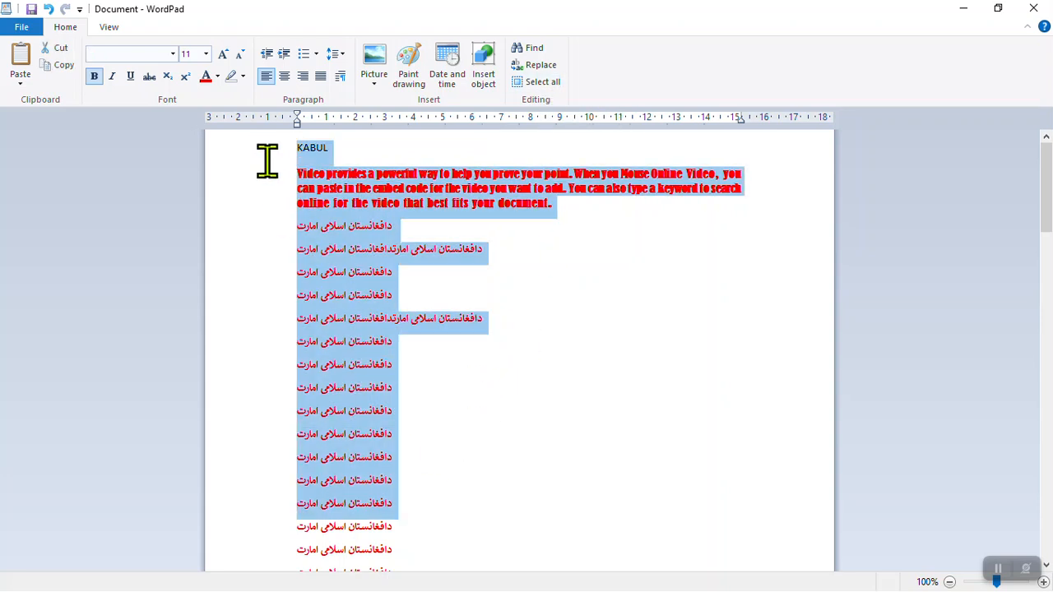
click(494, 328)
- Select the entire document with Select all, clear the selection, and repeat both once
click(544, 83)
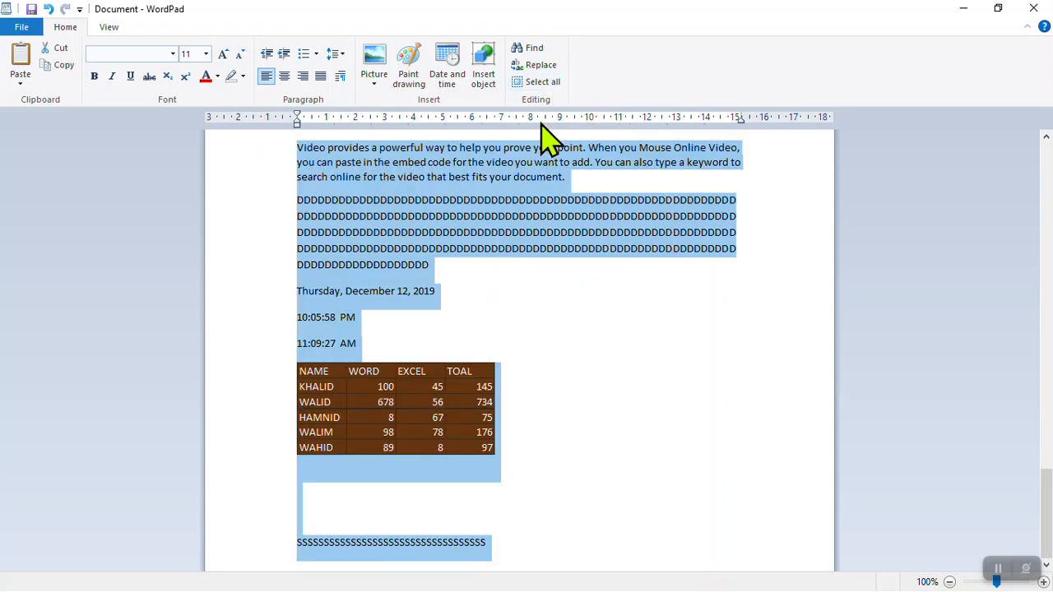
drag(1045, 514, 967, 179)
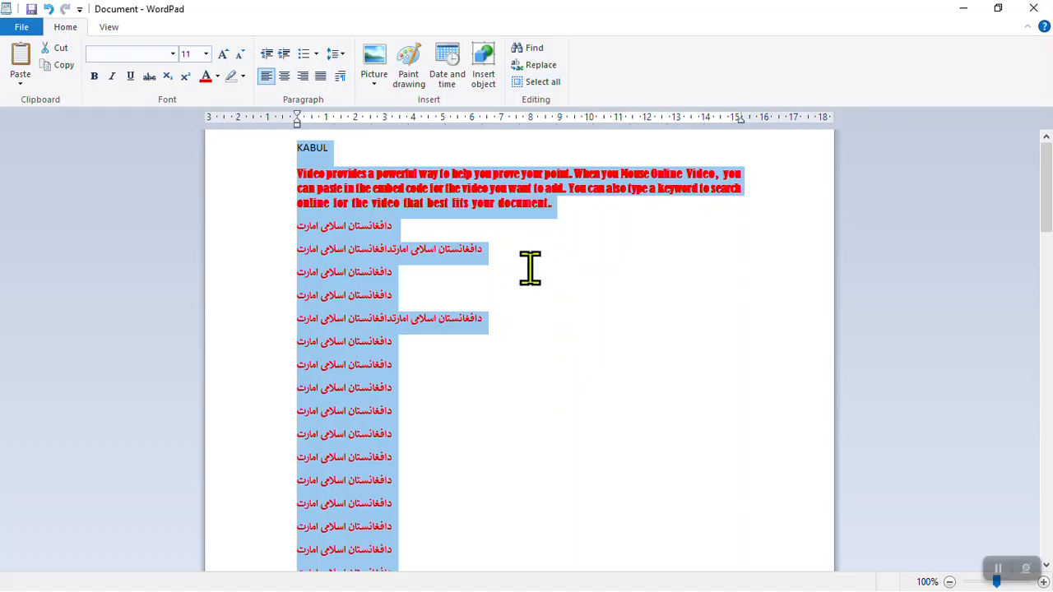
click(539, 228)
click(543, 81)
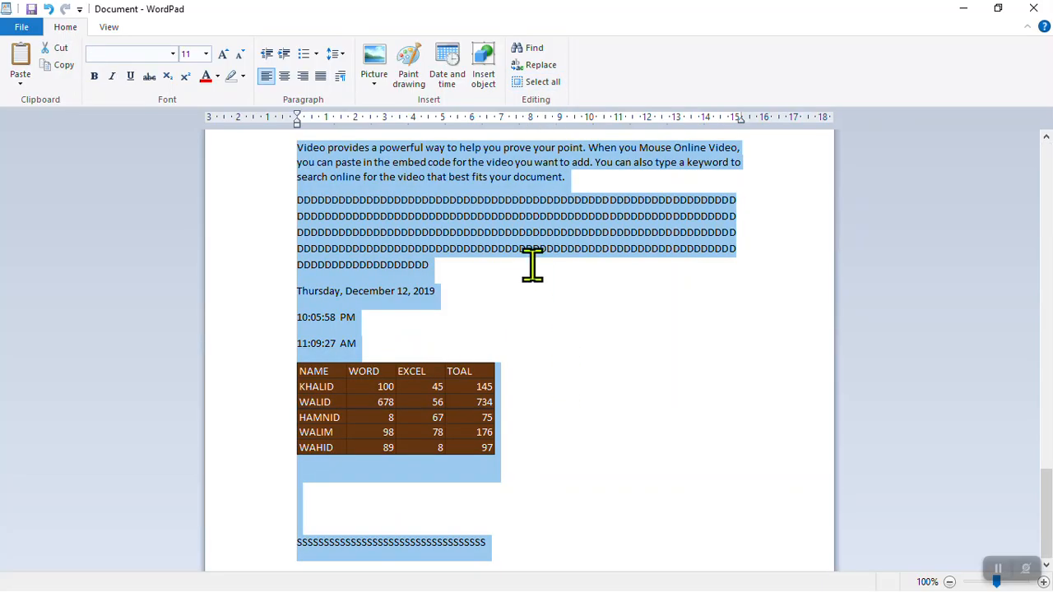
click(556, 302)
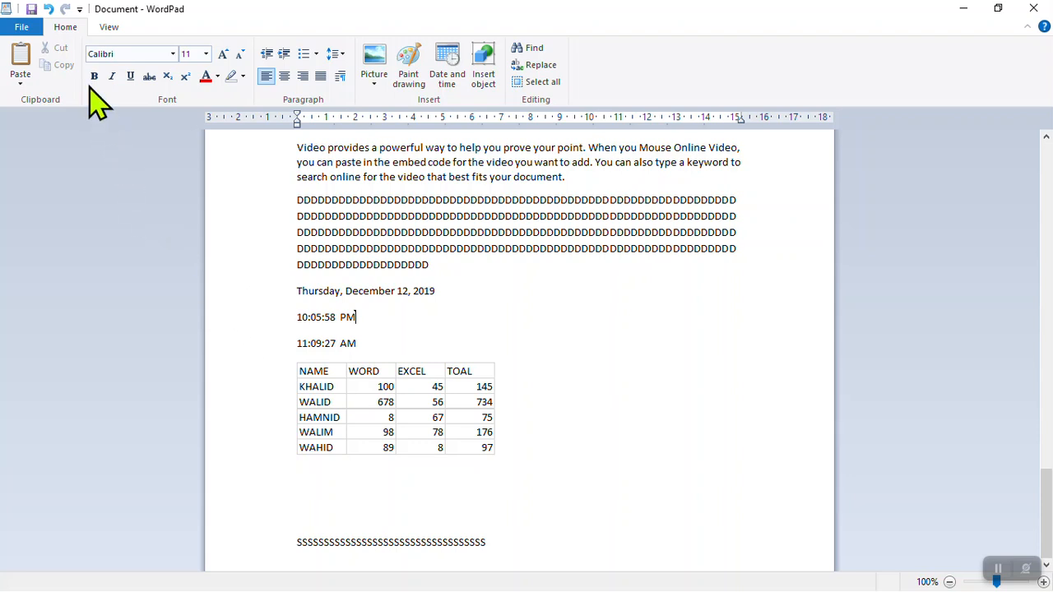
- Select the paragraph of D letters and the date line, make them bold and remove the bold again
drag(464, 302, 284, 242)
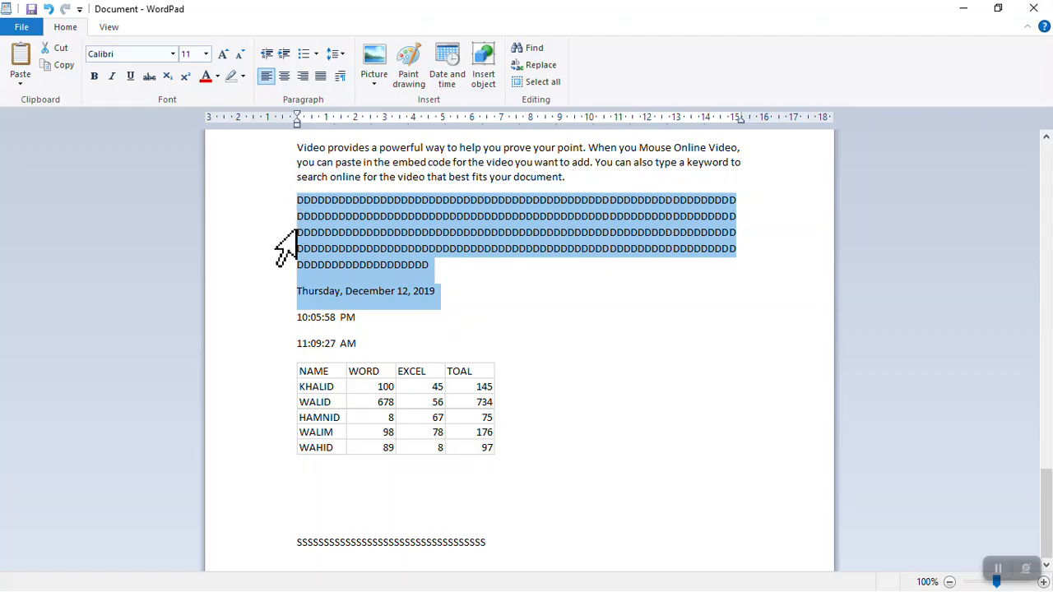
click(94, 75)
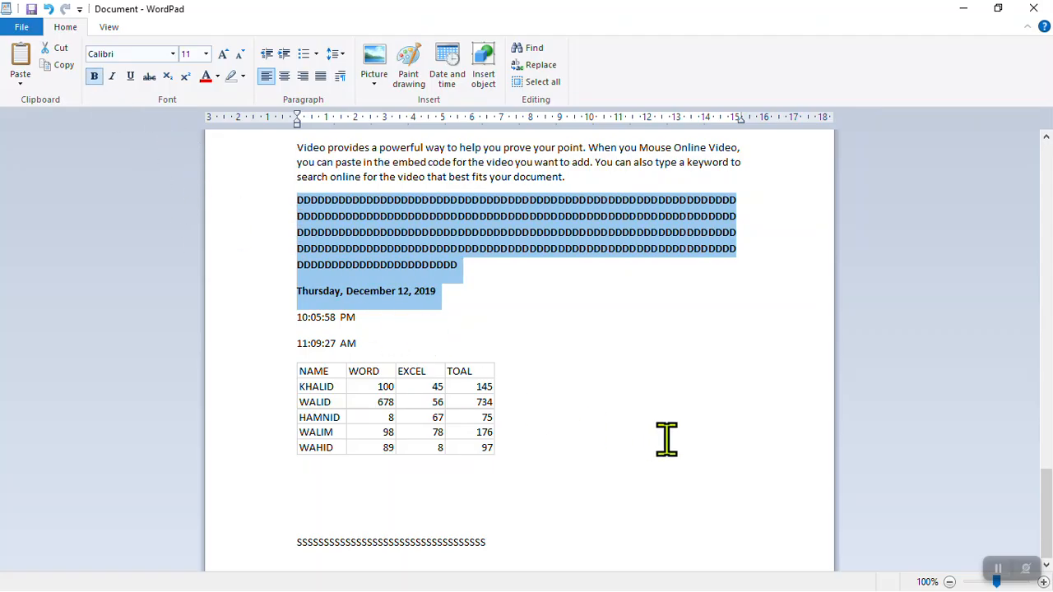
click(93, 76)
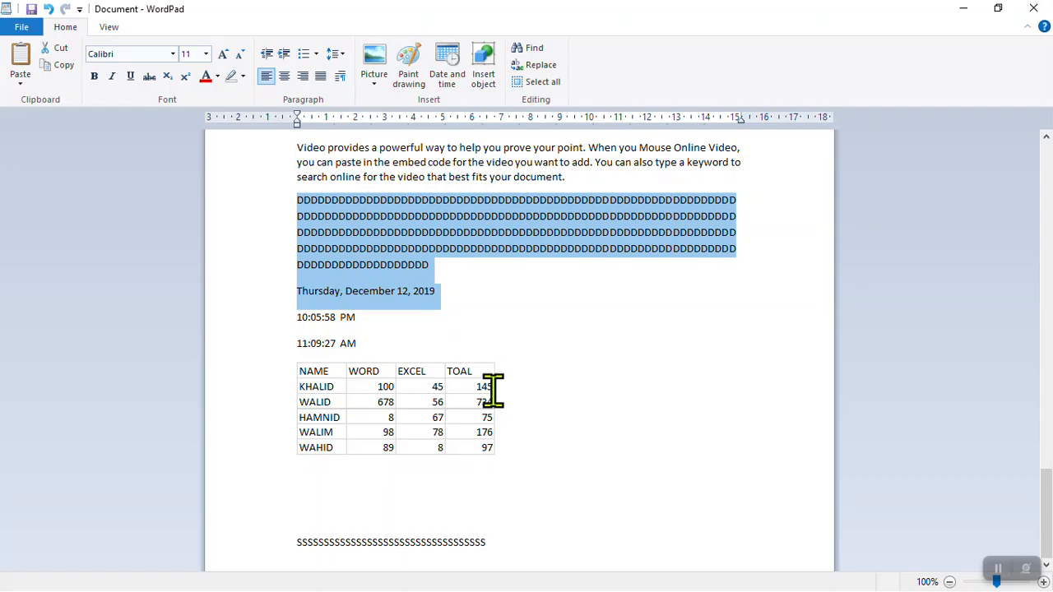
- Apply bold, italic and underline to the selected D paragraph and date line, then remove all three
key(ctrl+b)
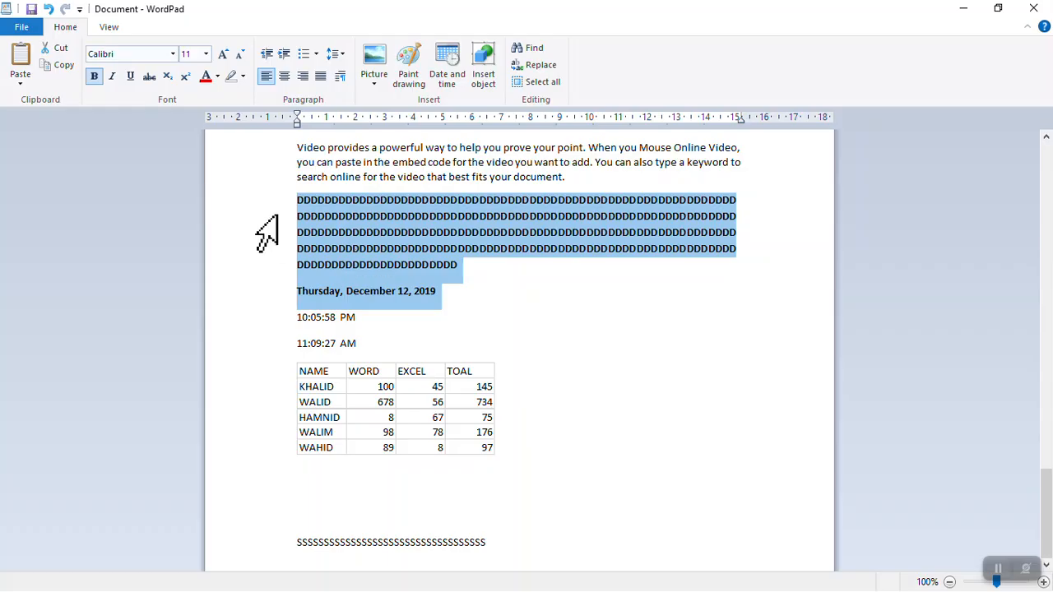
key(ctrl+i)
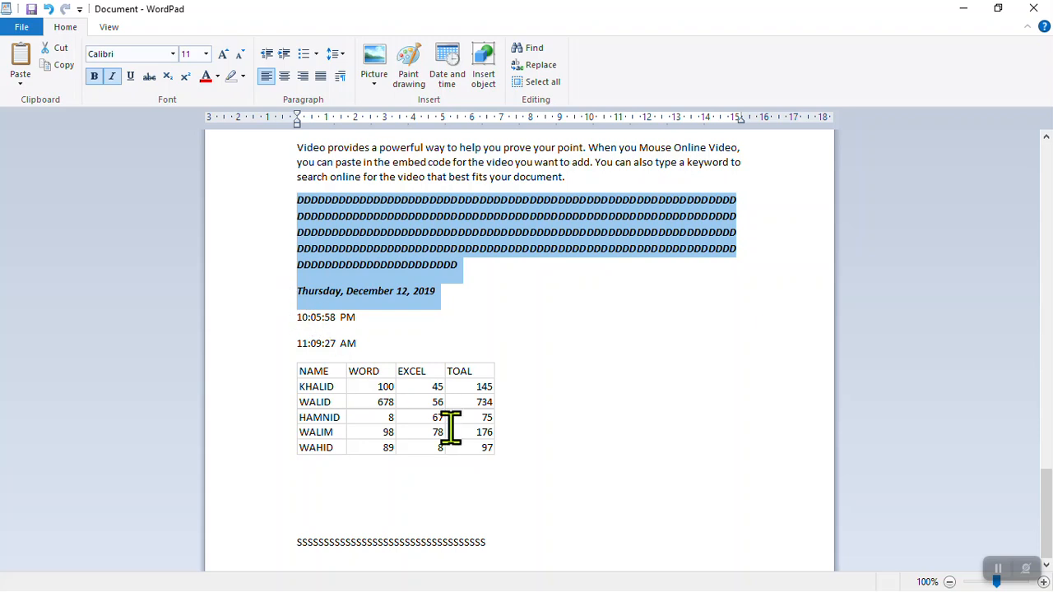
key(ctrl+u)
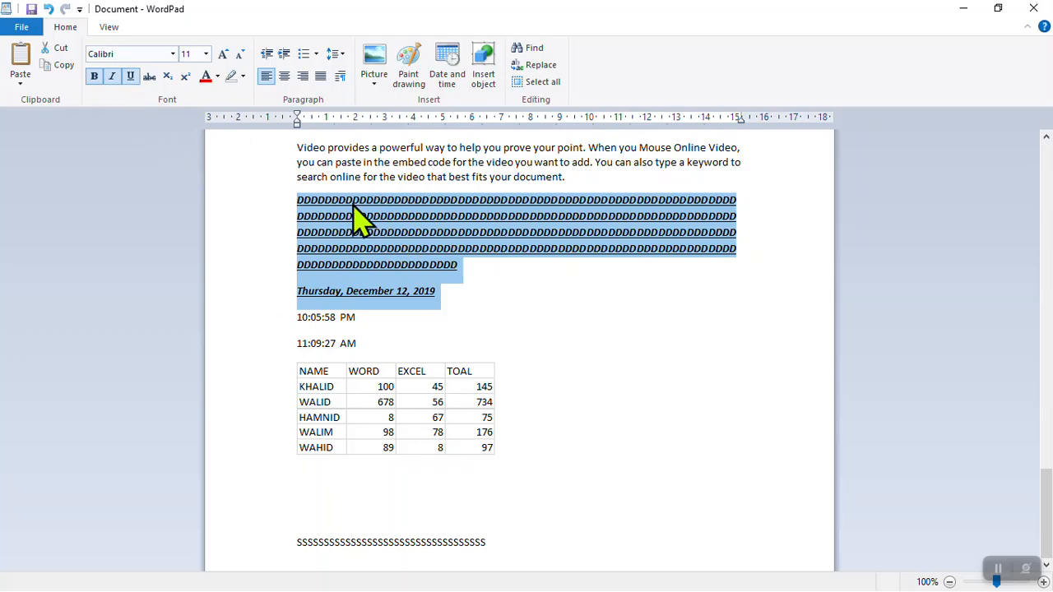
click(130, 76)
click(112, 77)
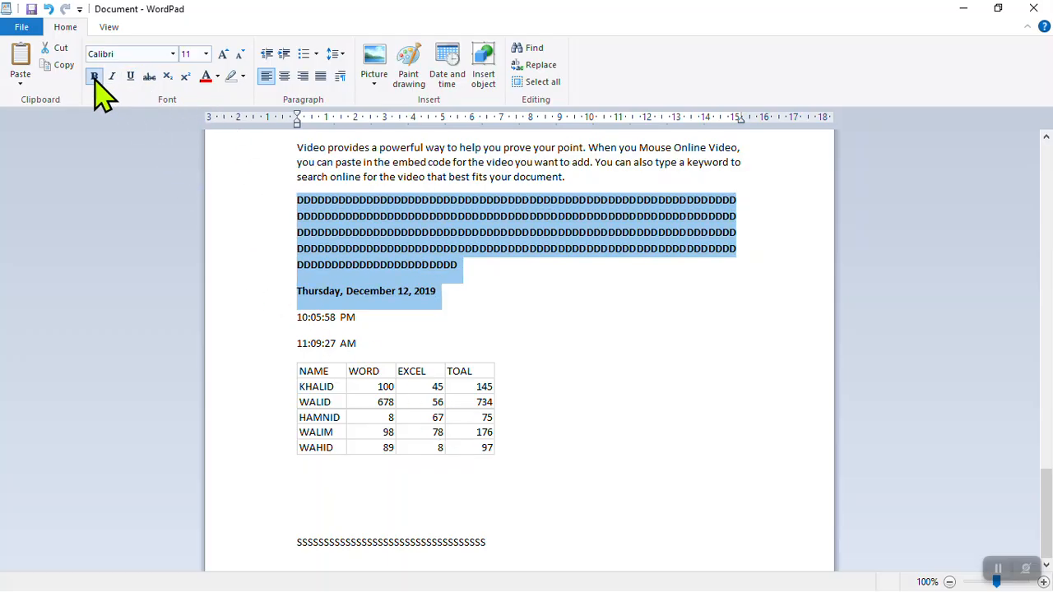
click(93, 76)
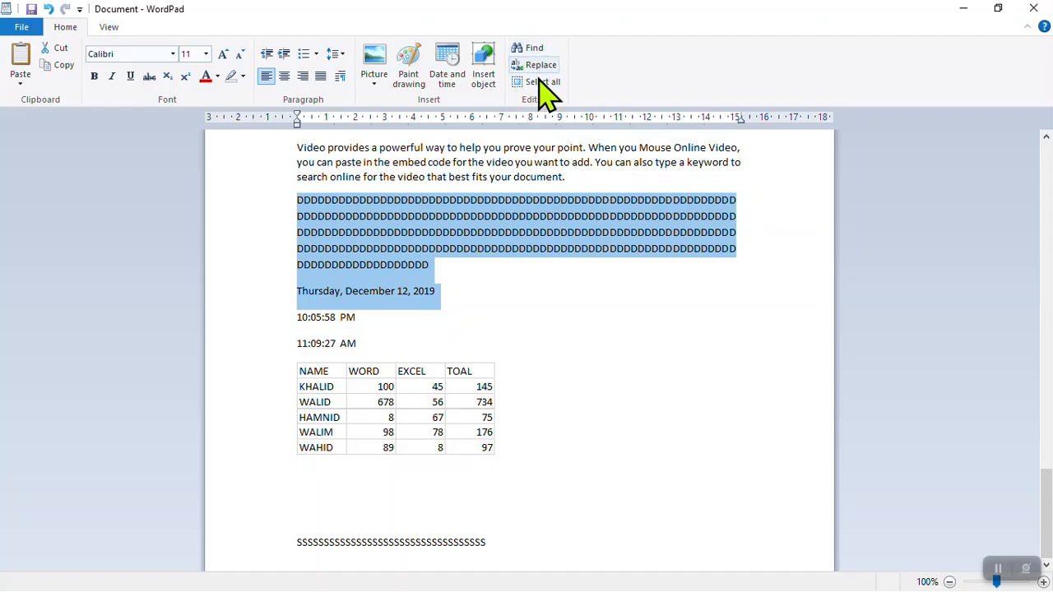
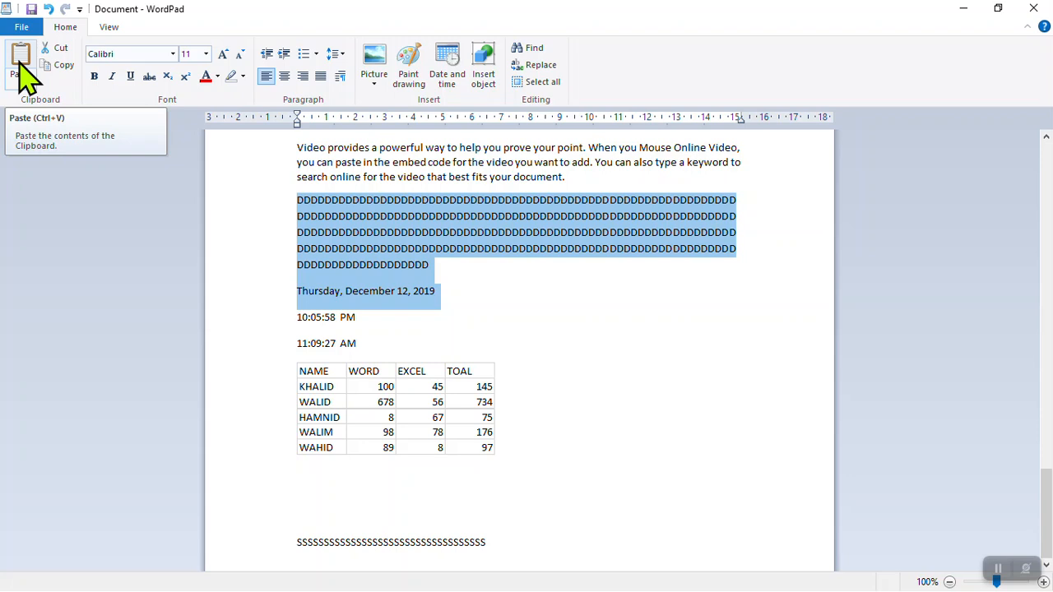
- Reselect the D paragraph and date line, add bold, italic and underline one after another, and remove each again
click(646, 381)
mouse_move(466, 306)
mouse_down()
mouse_move(427, 276)
mouse_move(453, 293)
mouse_up()
click(498, 325)
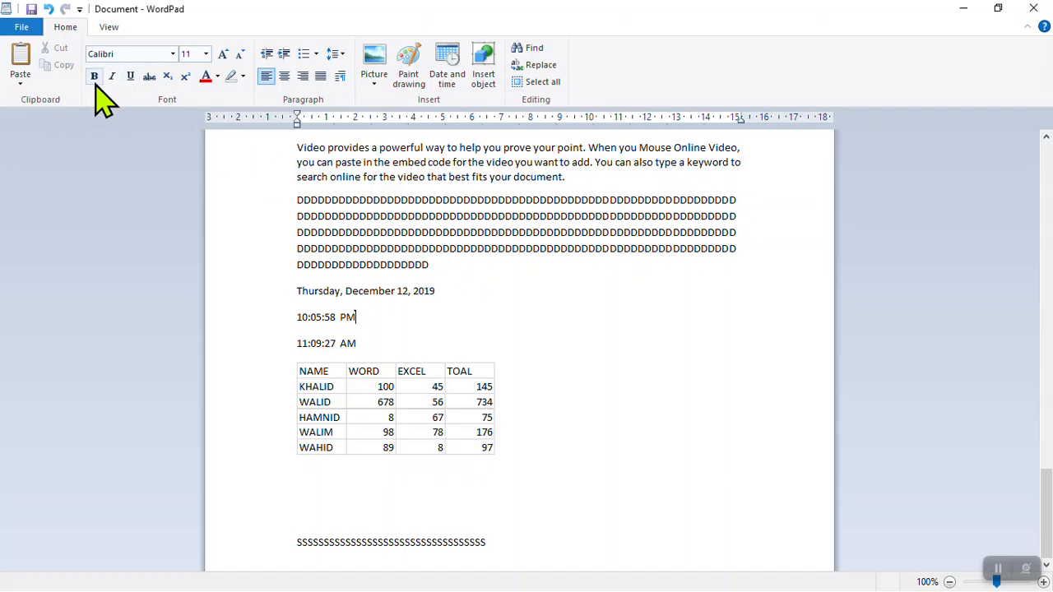
drag(475, 294, 297, 200)
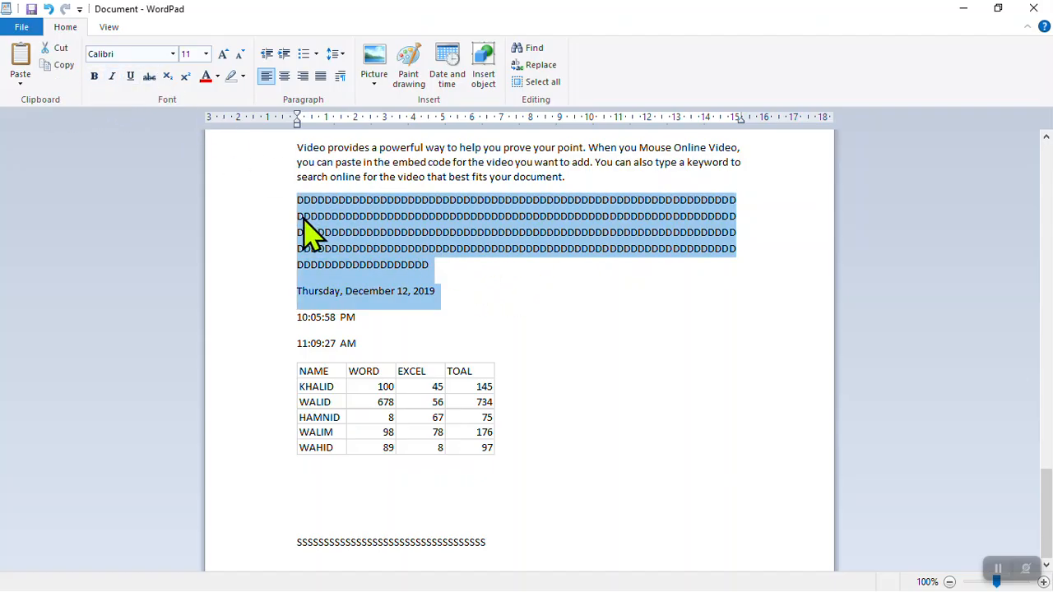
click(94, 76)
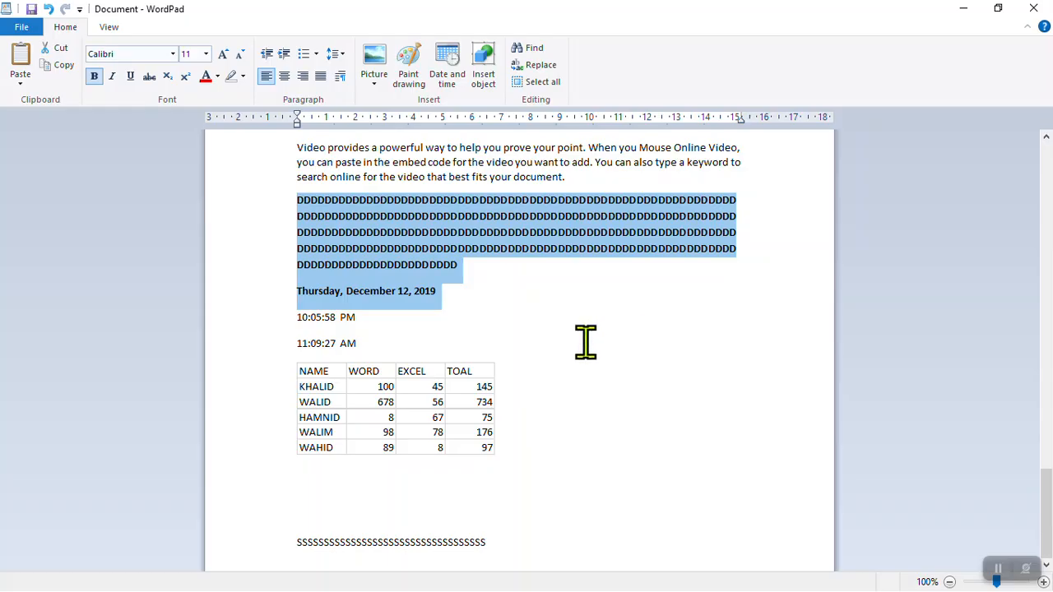
click(112, 76)
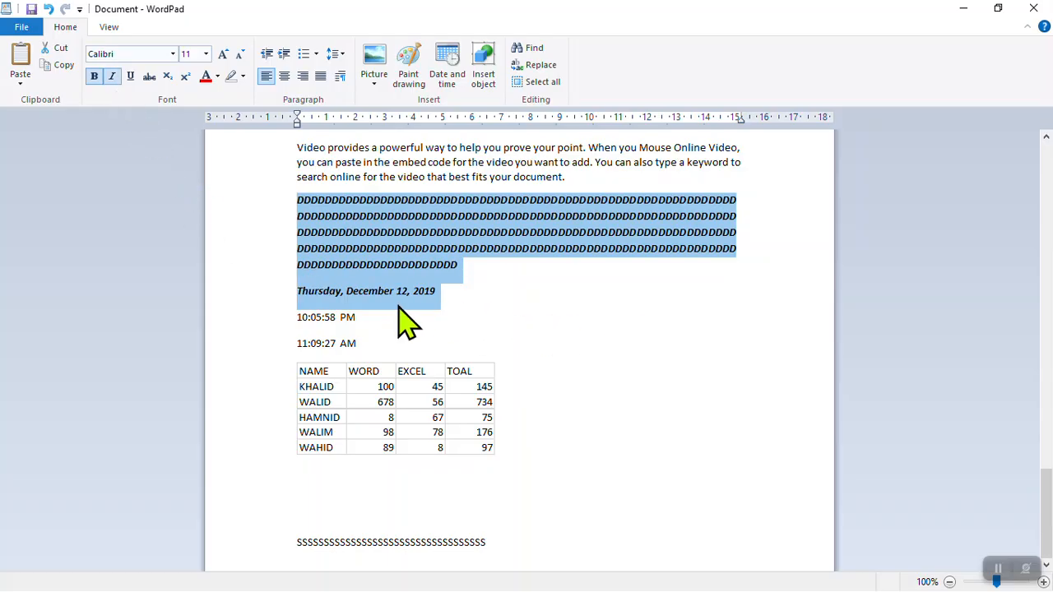
click(130, 76)
click(132, 78)
click(112, 77)
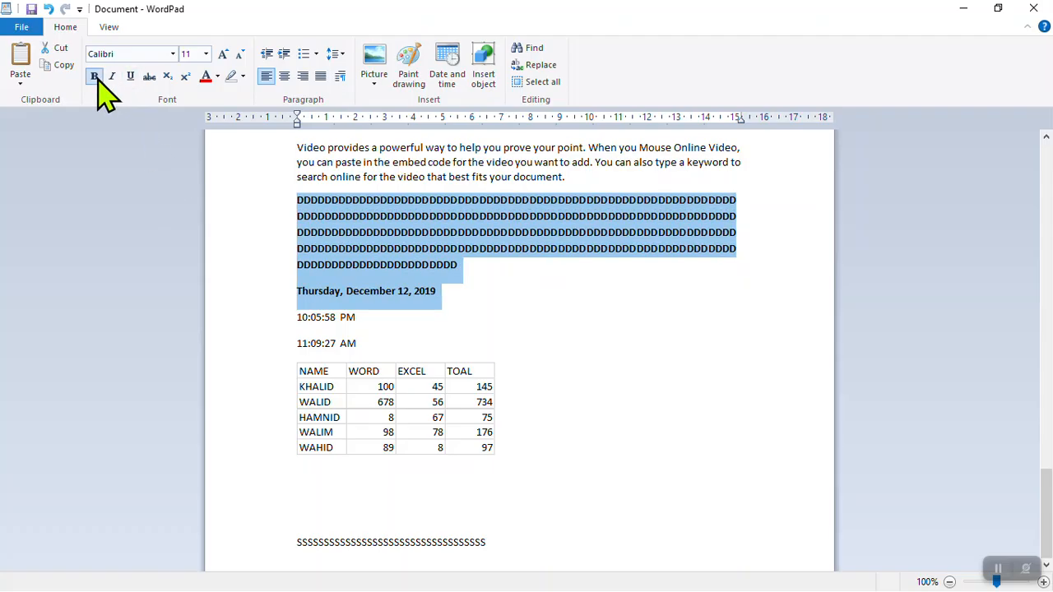
click(94, 75)
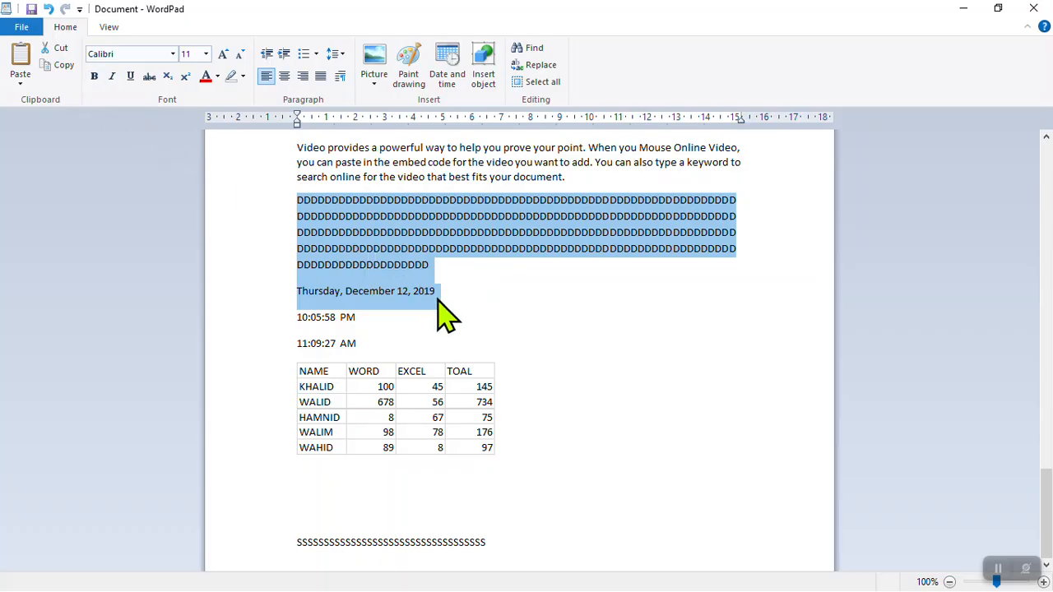
- Make the selected D paragraph and date line bold, remove the bold, and apply bold once more
click(94, 77)
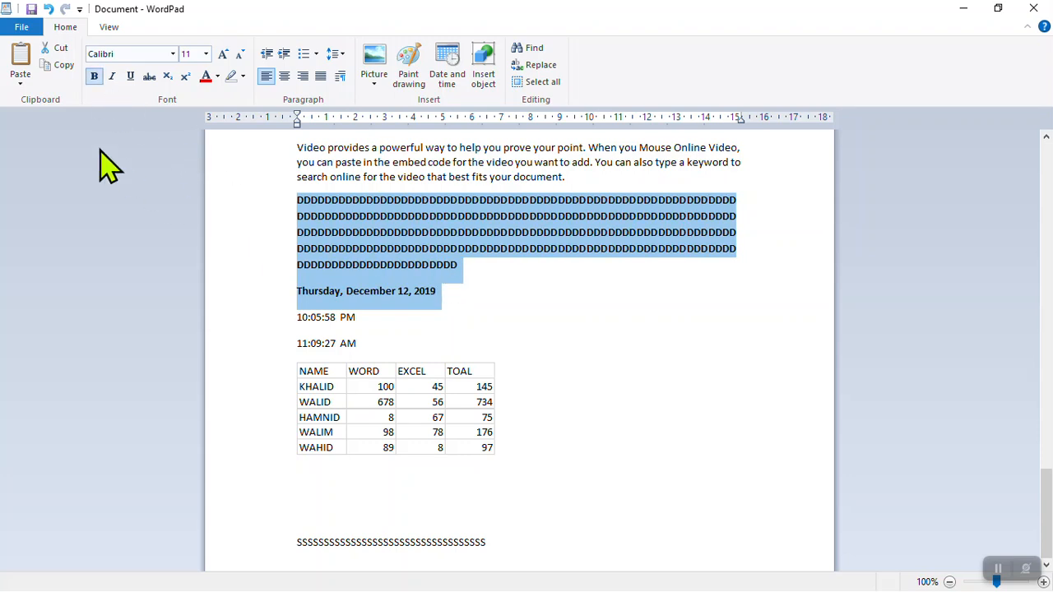
click(94, 75)
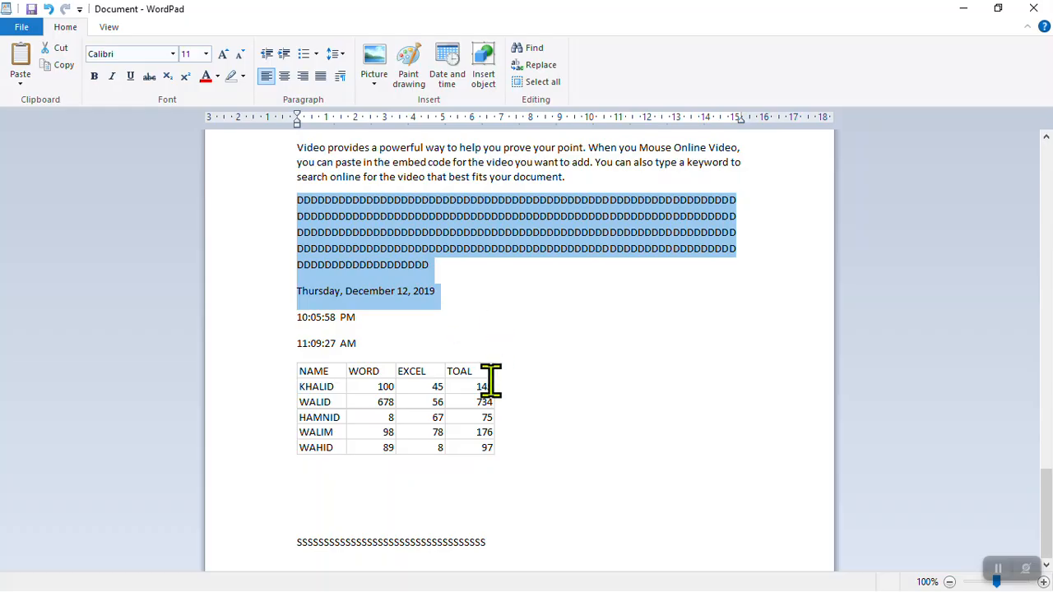
key(ctrl+b)
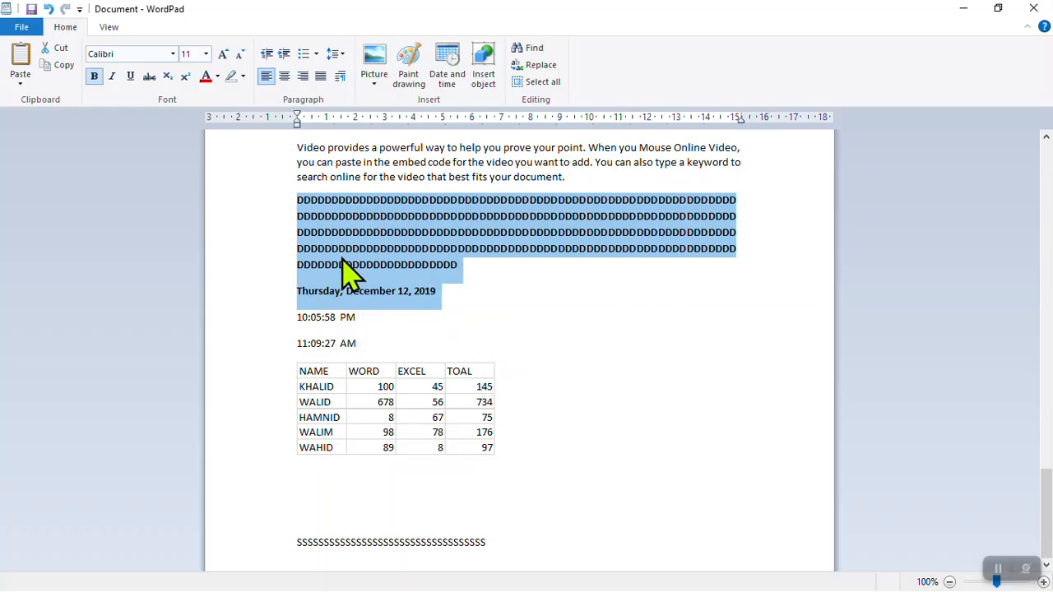
- Open the On-Screen Keyboard and demonstrate the Ctrl key by turning it on and off
key(super+r)
key(Escape)
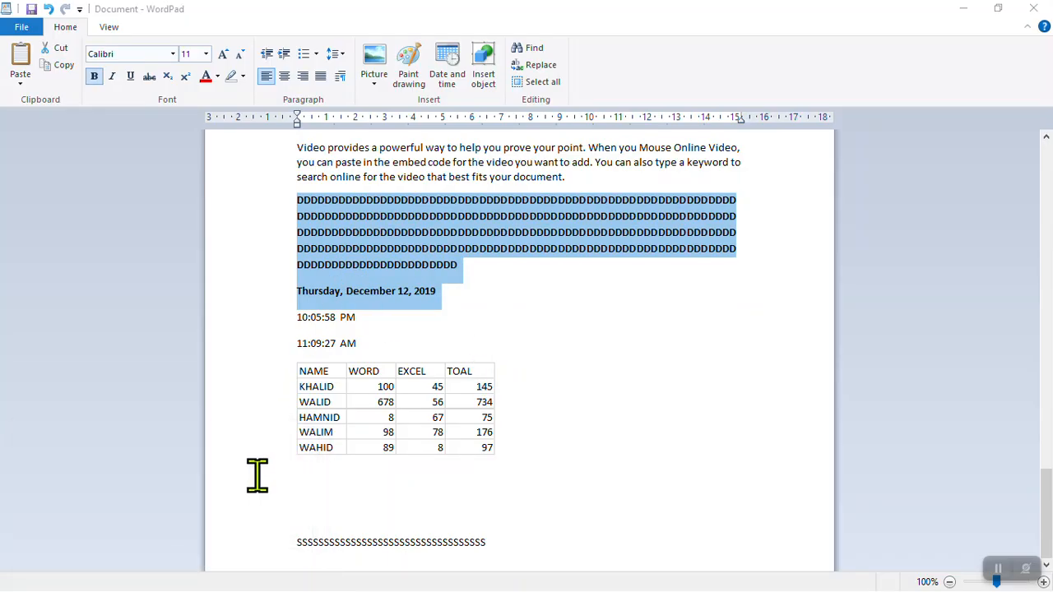
key(ctrl+super+o)
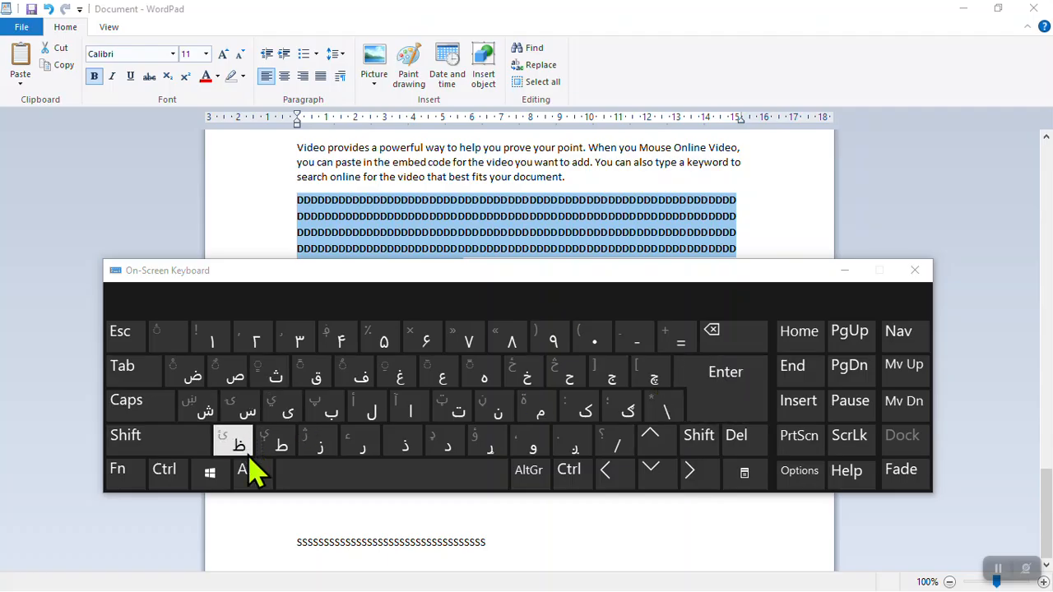
click(169, 470)
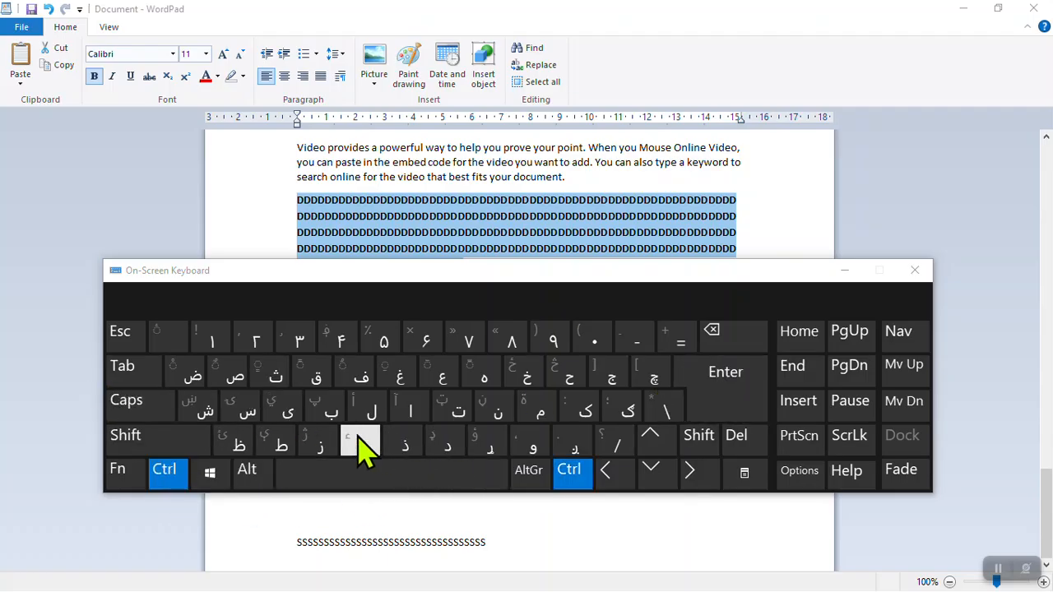
key(alt)
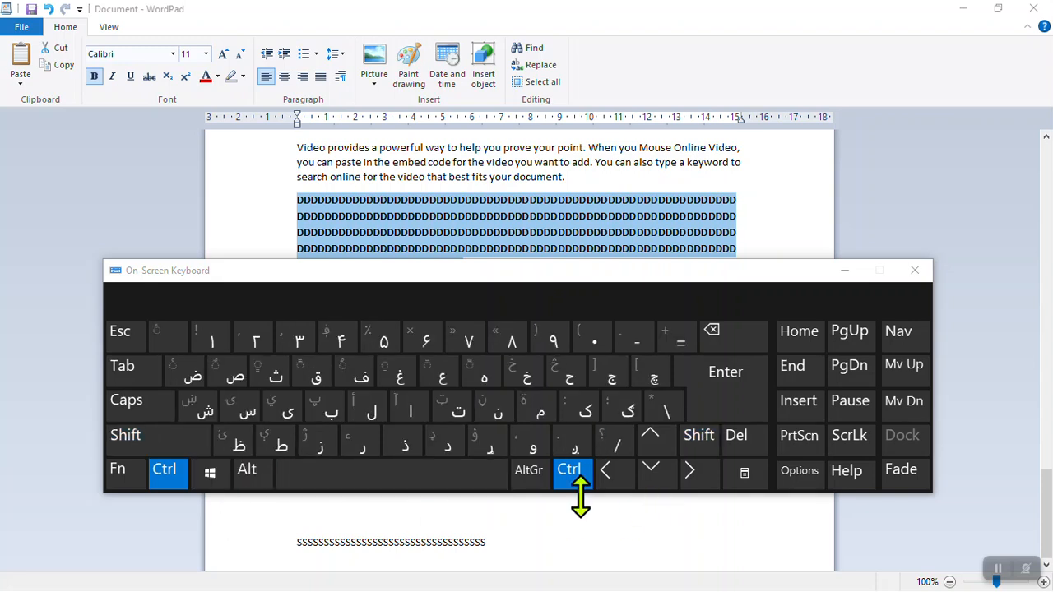
click(177, 473)
- Switch the keyboard input language, close the On-Screen Keyboard, and enter dd after the 11:09:27 AM time
key(alt+shift)
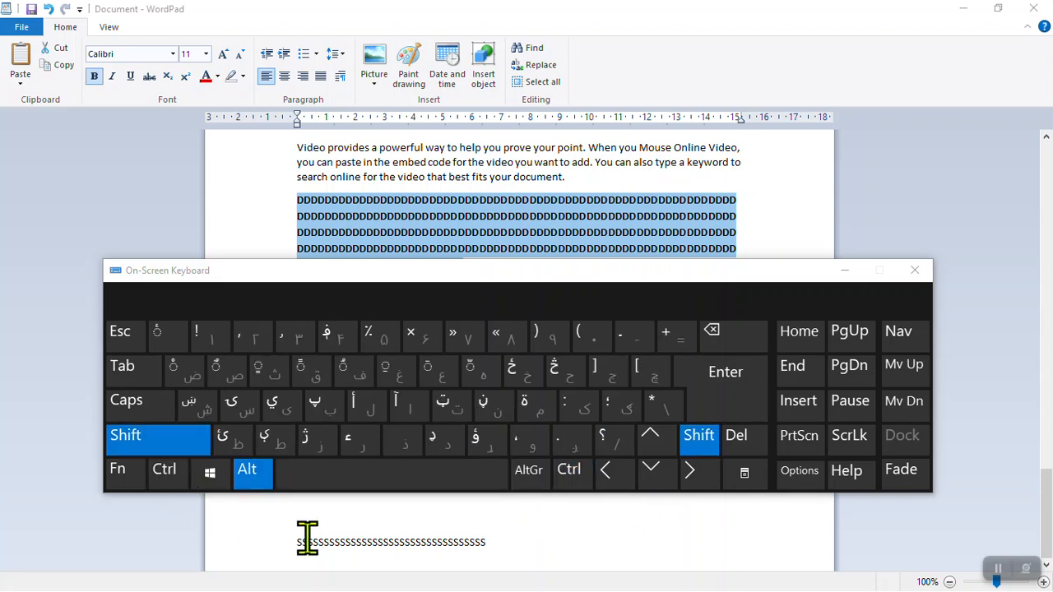
key(alt+shift)
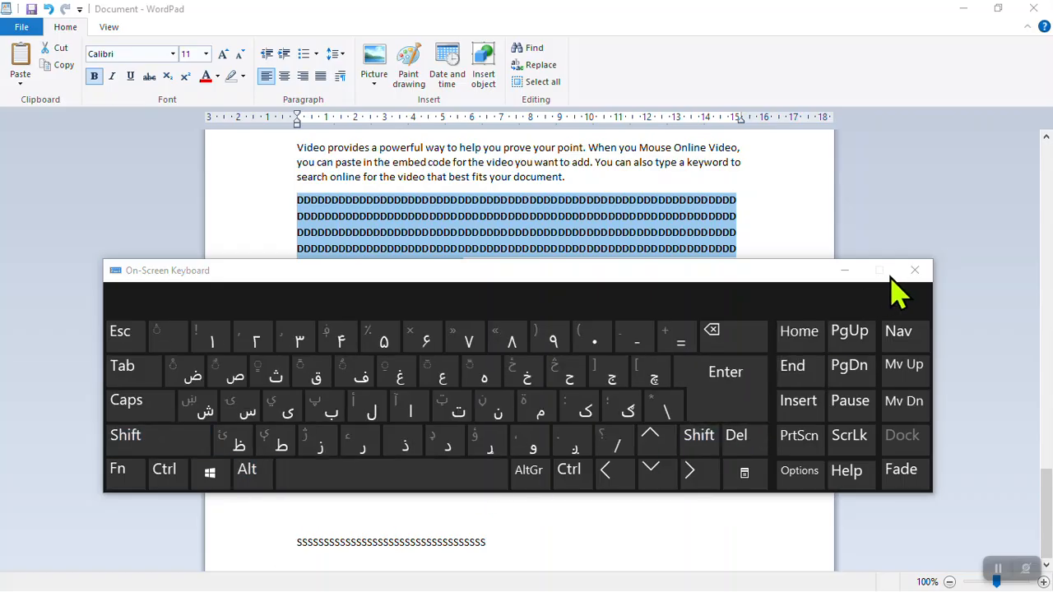
click(914, 270)
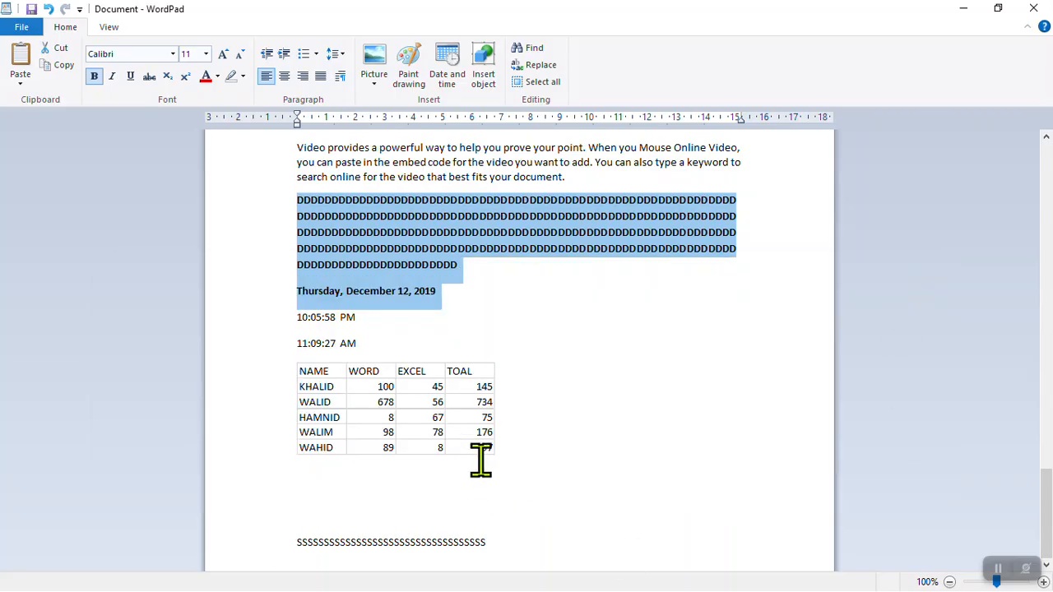
click(510, 351)
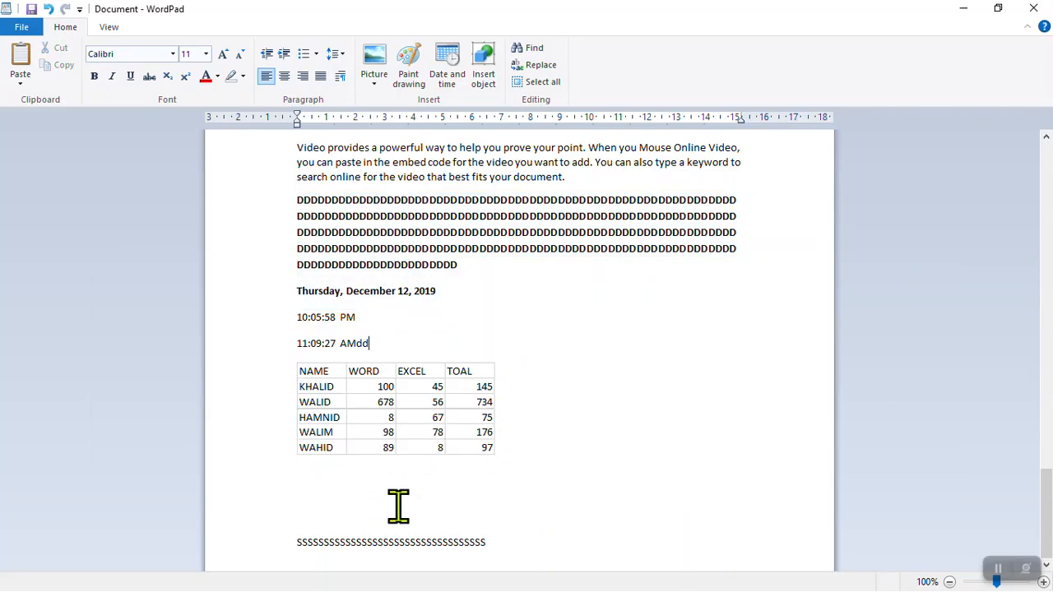
- Reopen the On-Screen Keyboard, demonstrate the Ctrl and B combination on it, and close it
key(super+r)
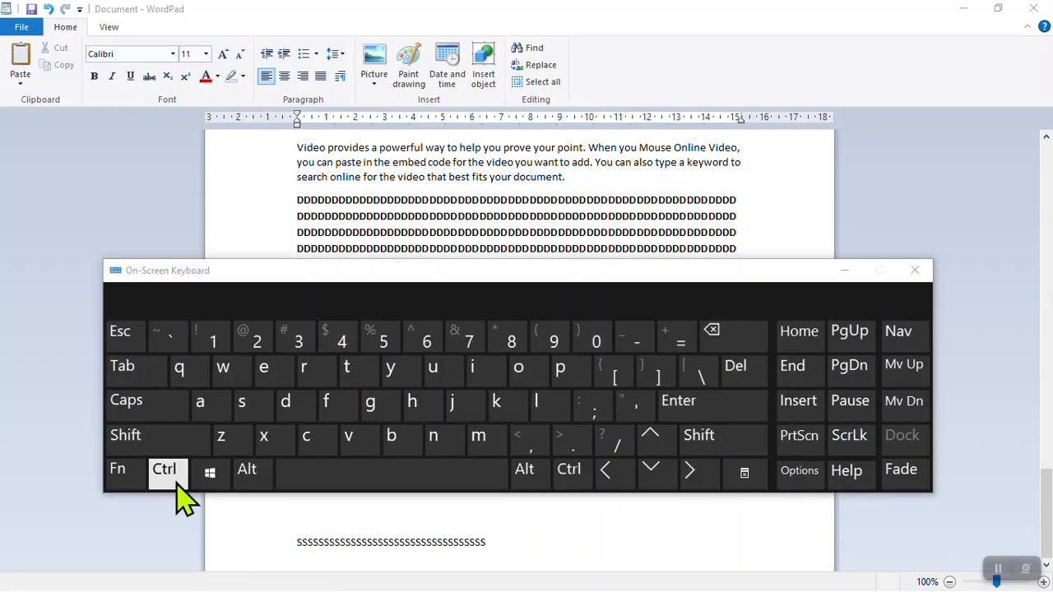
click(169, 480)
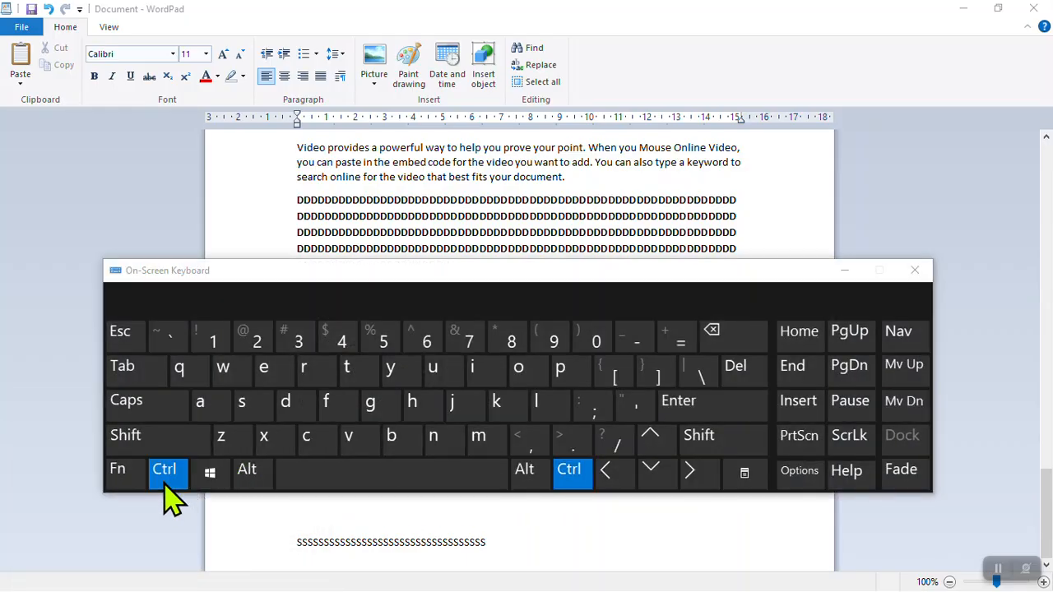
click(398, 440)
click(915, 270)
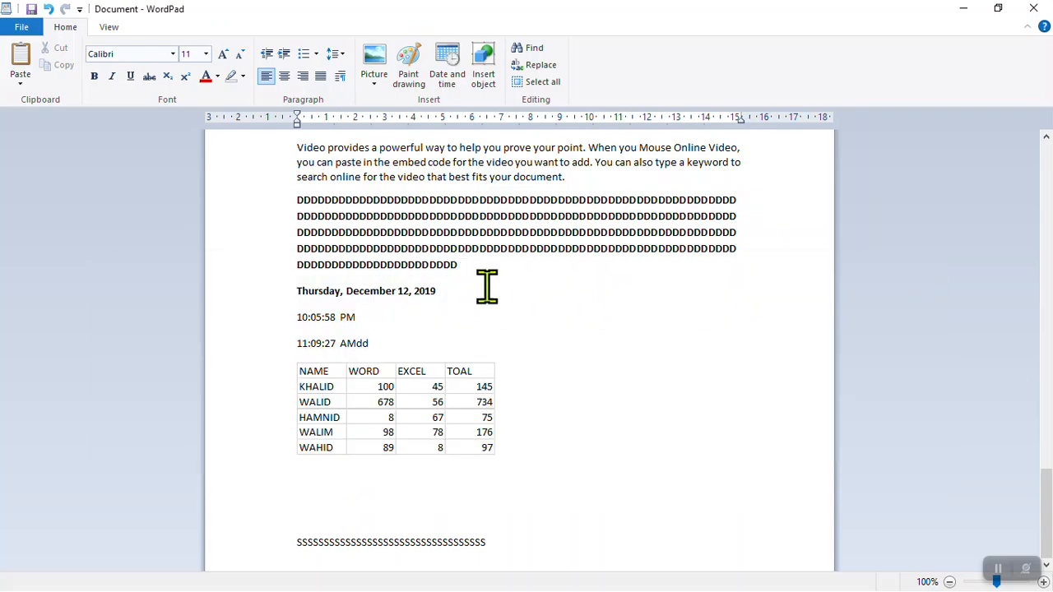
- Select the D paragraph and date line and switch their bold formatting off, on and off again
drag(486, 287, 345, 216)
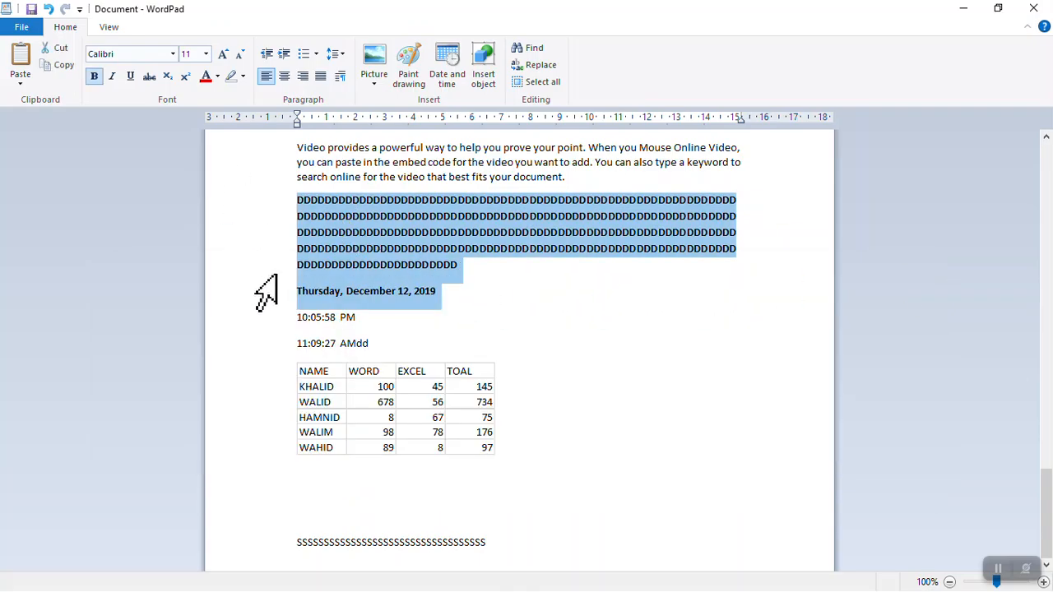
key(ctrl+b)
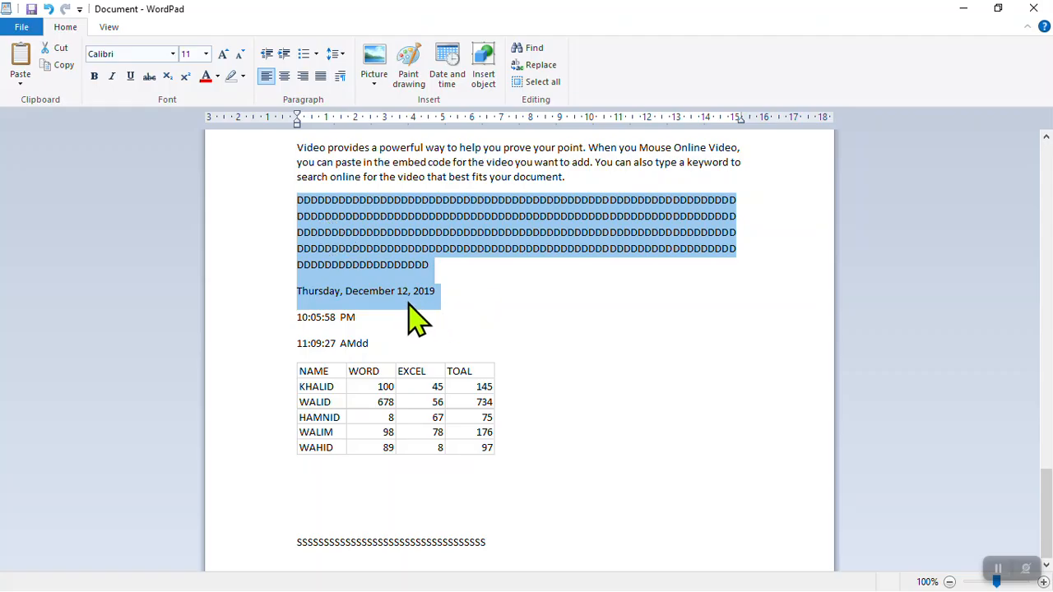
key(ctrl+b)
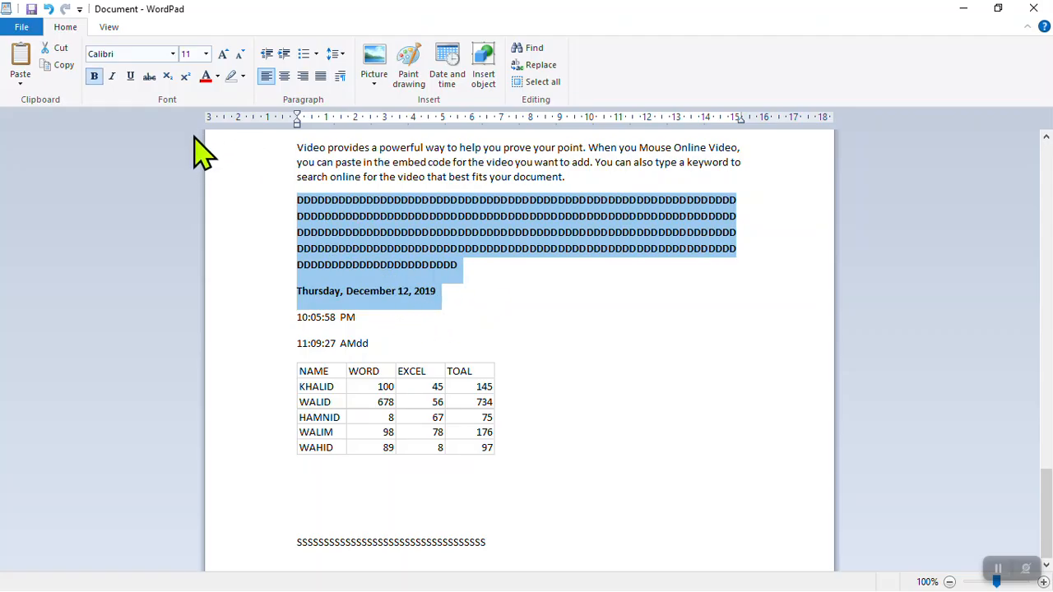
key(ctrl+b)
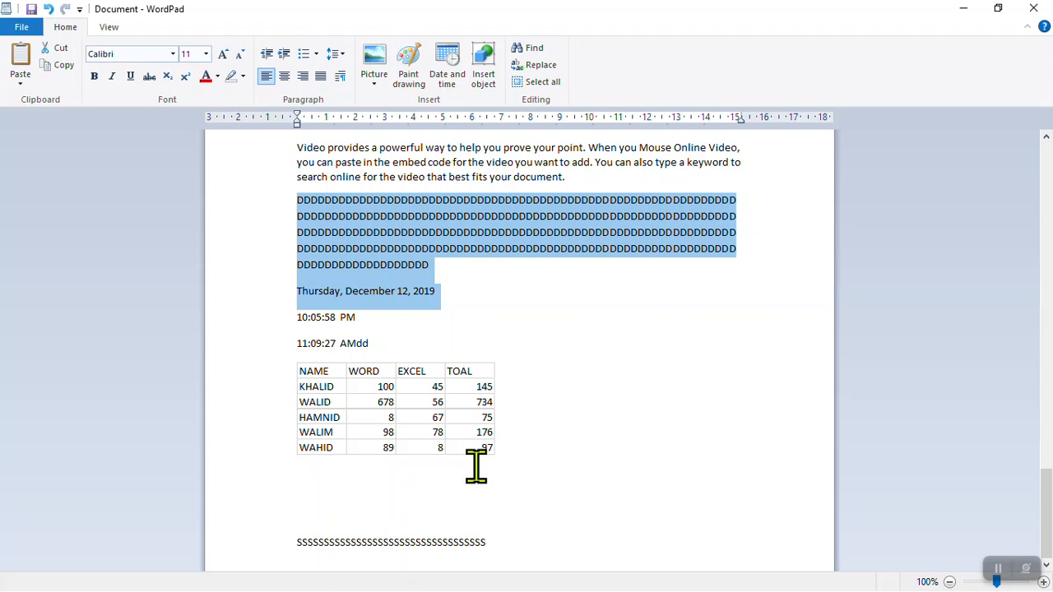
- Apply italic to the selected D paragraph and date line, remove the italic, and clear the selection
click(113, 77)
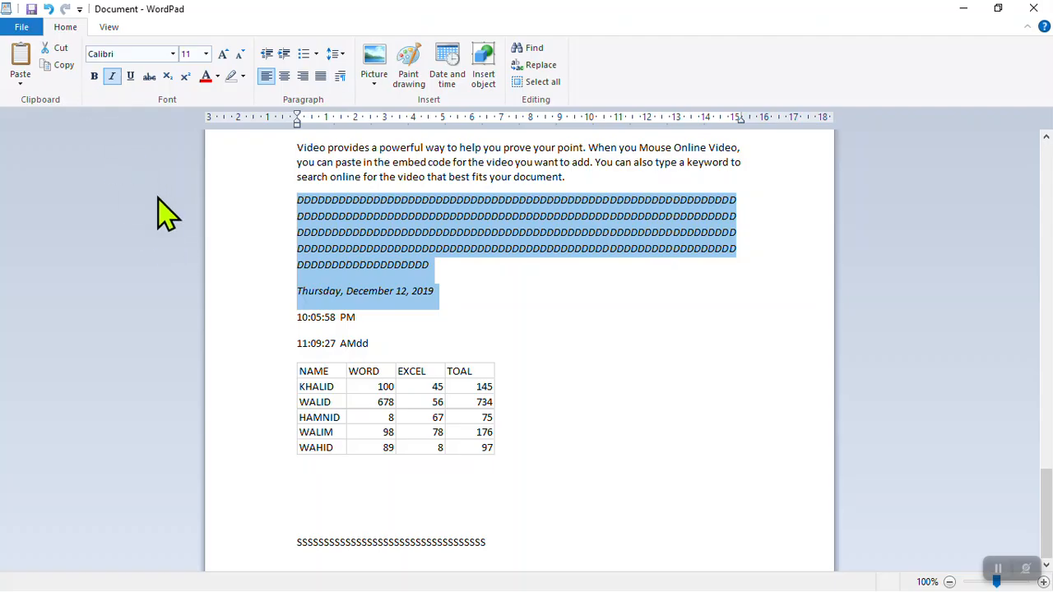
click(110, 78)
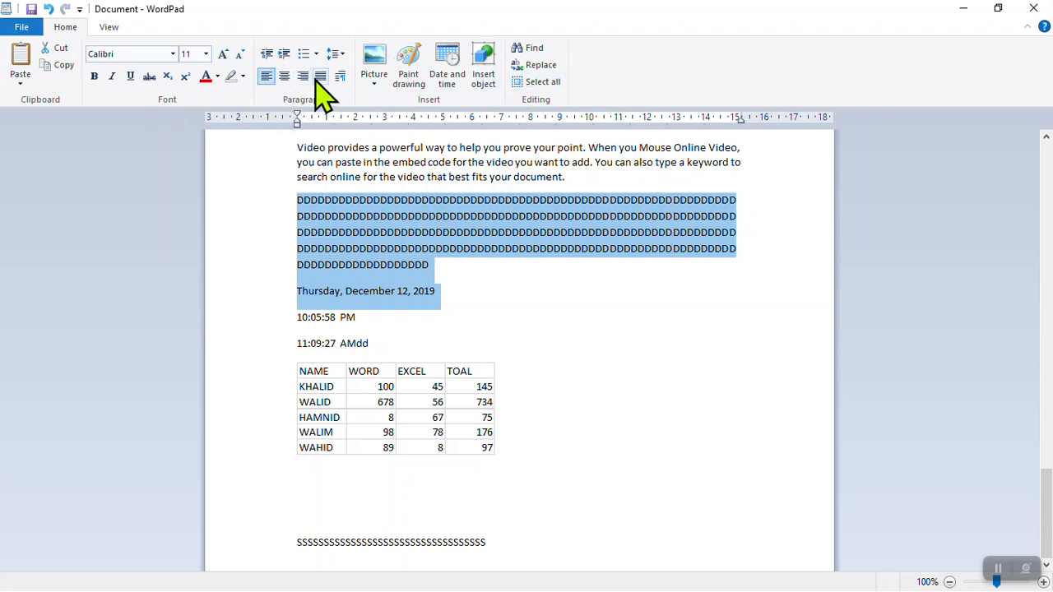
click(324, 352)
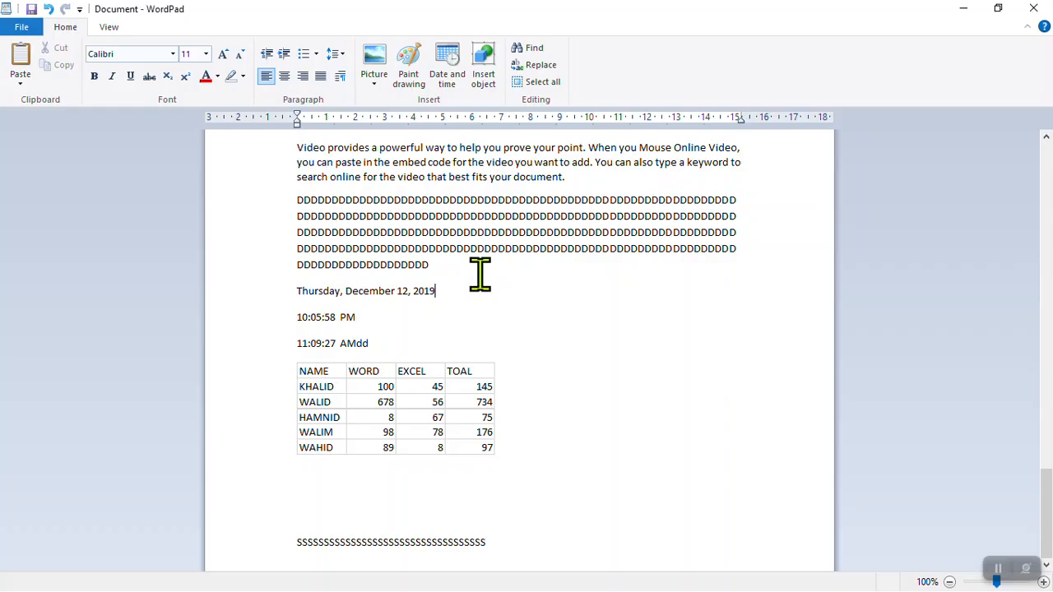
- Select the D paragraph and date line again, toggle bold on and off twice, and clear the selection
drag(461, 290, 369, 242)
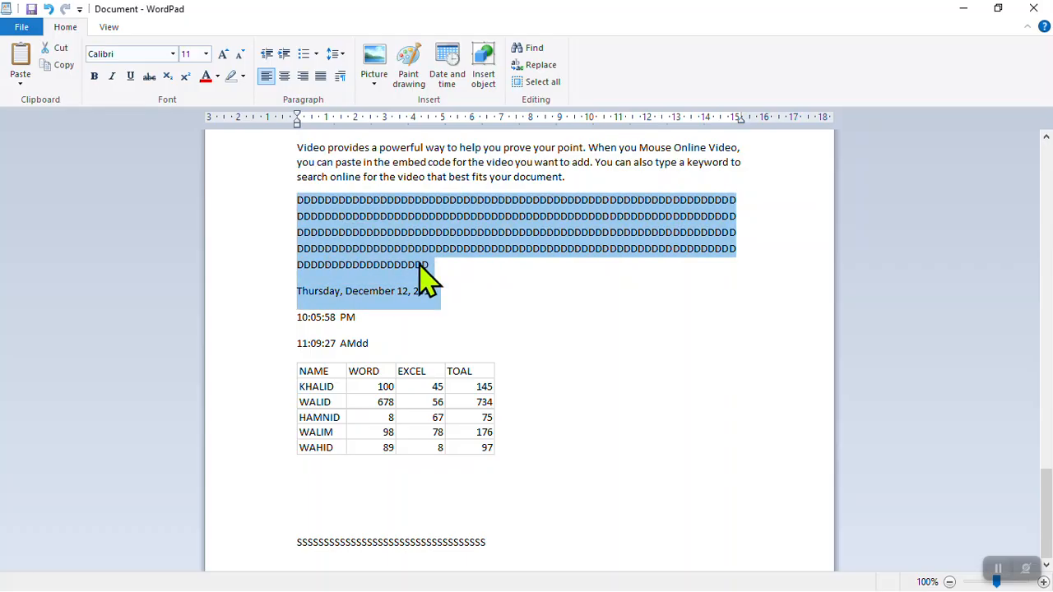
click(94, 77)
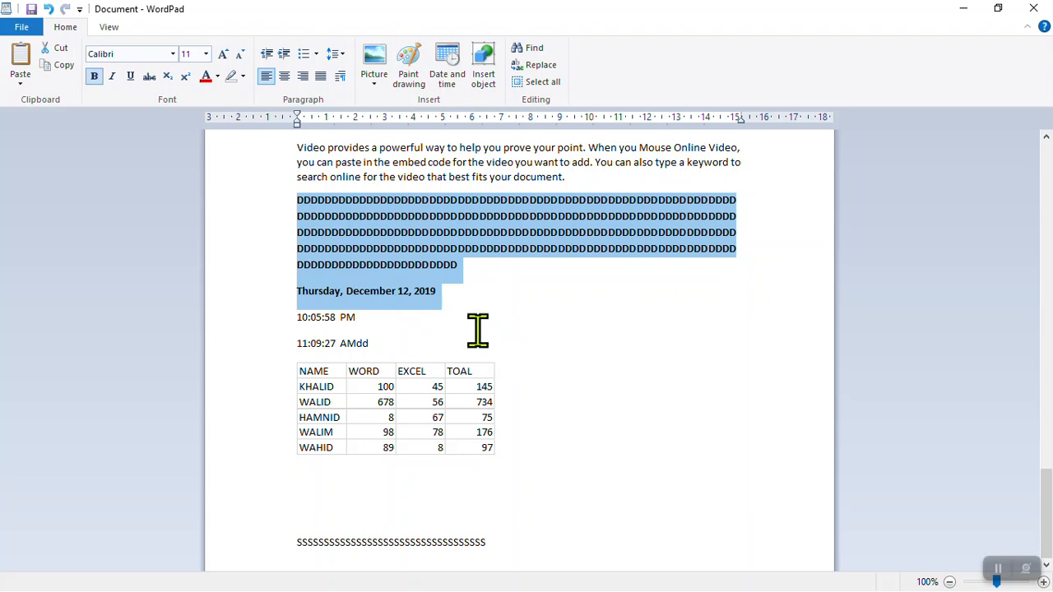
click(478, 330)
drag(439, 301, 298, 231)
key(ctrl+b)
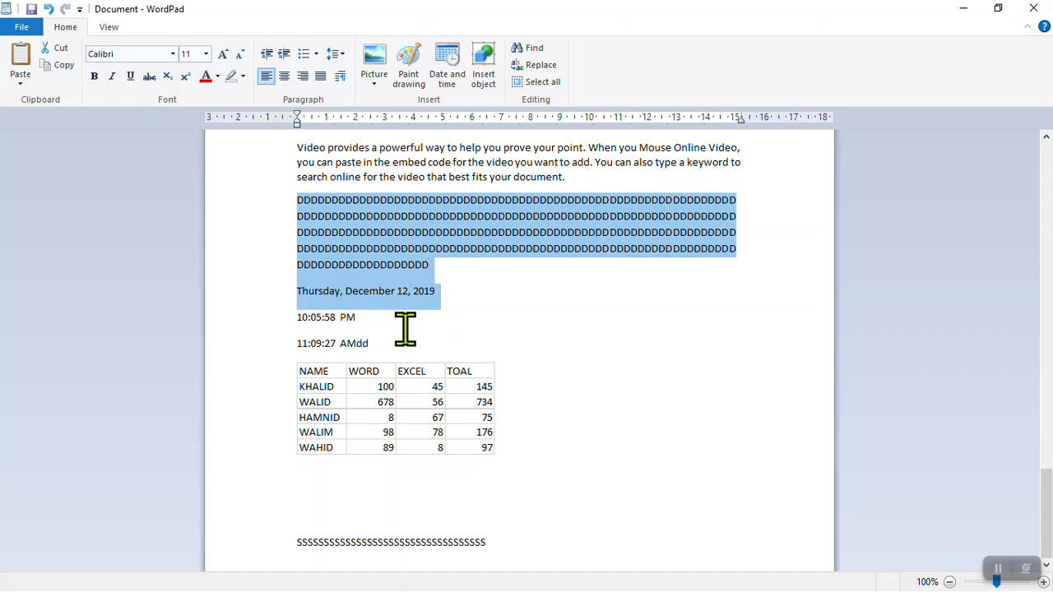
key(ctrl+b)
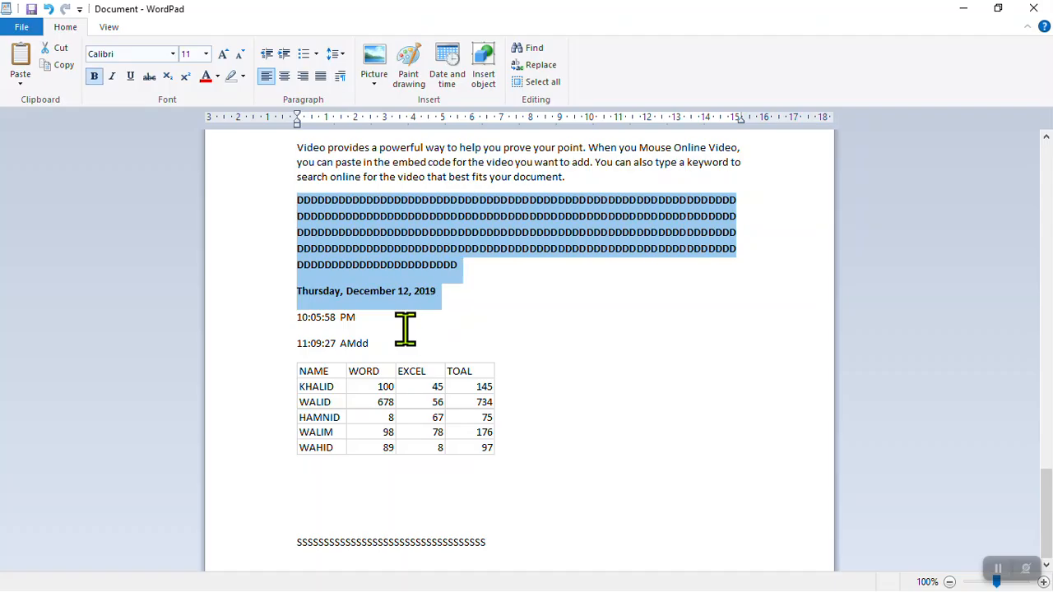
key(ctrl+b)
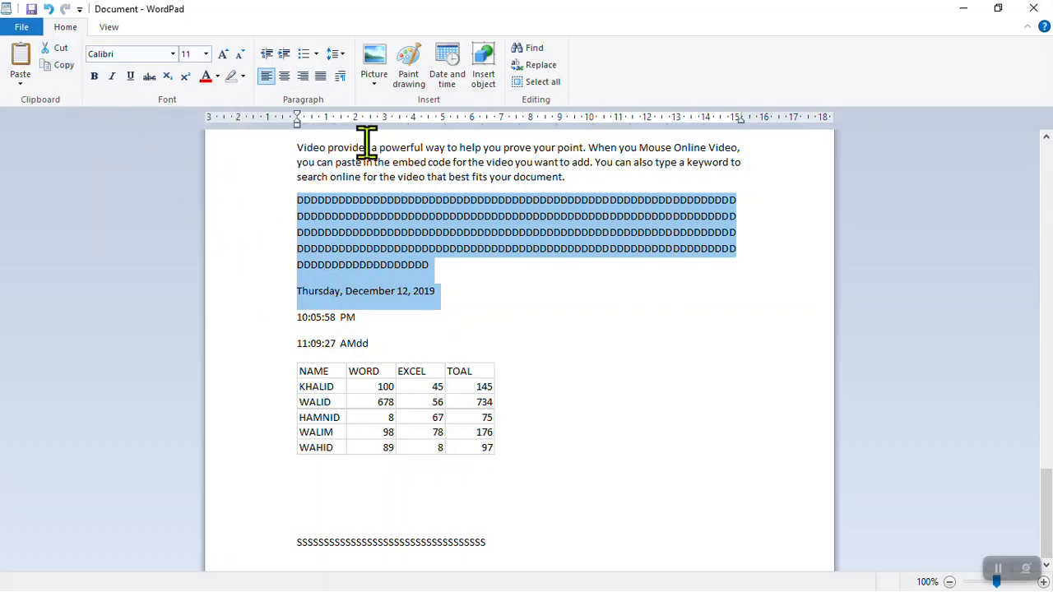
click(467, 318)
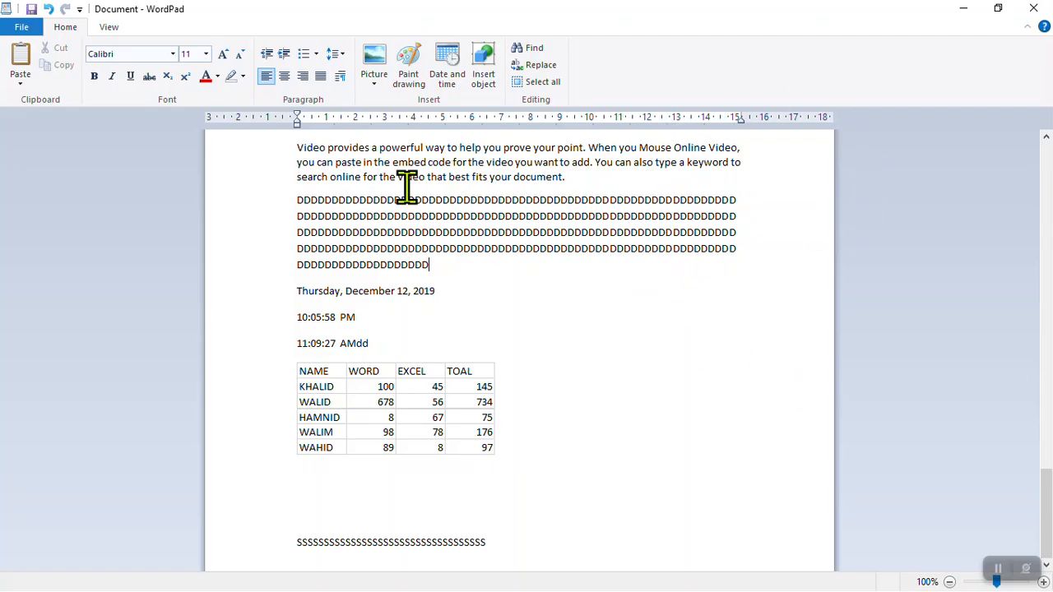
click(108, 27)
click(67, 28)
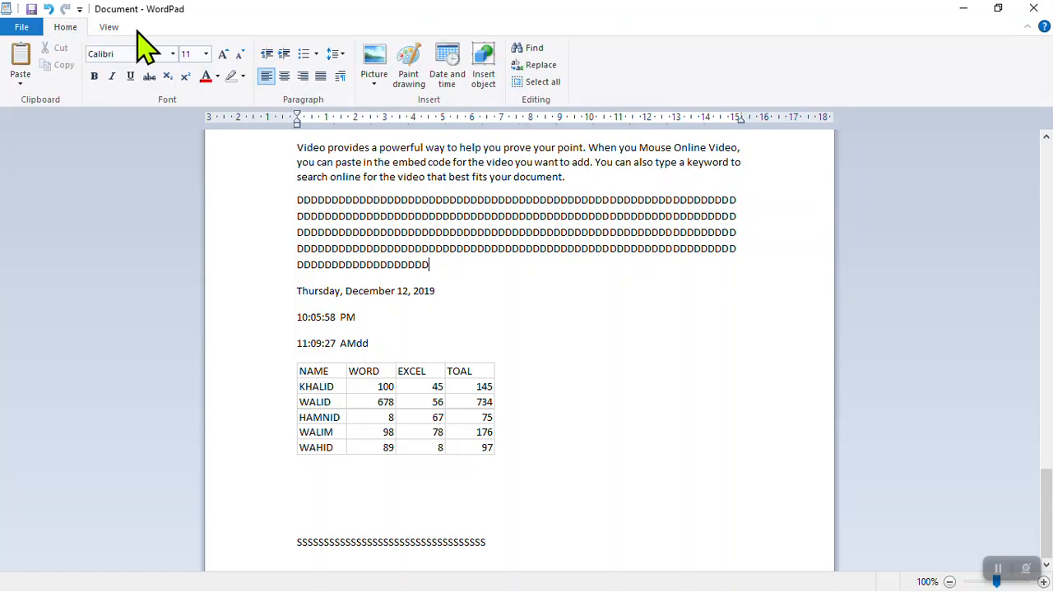
click(23, 27)
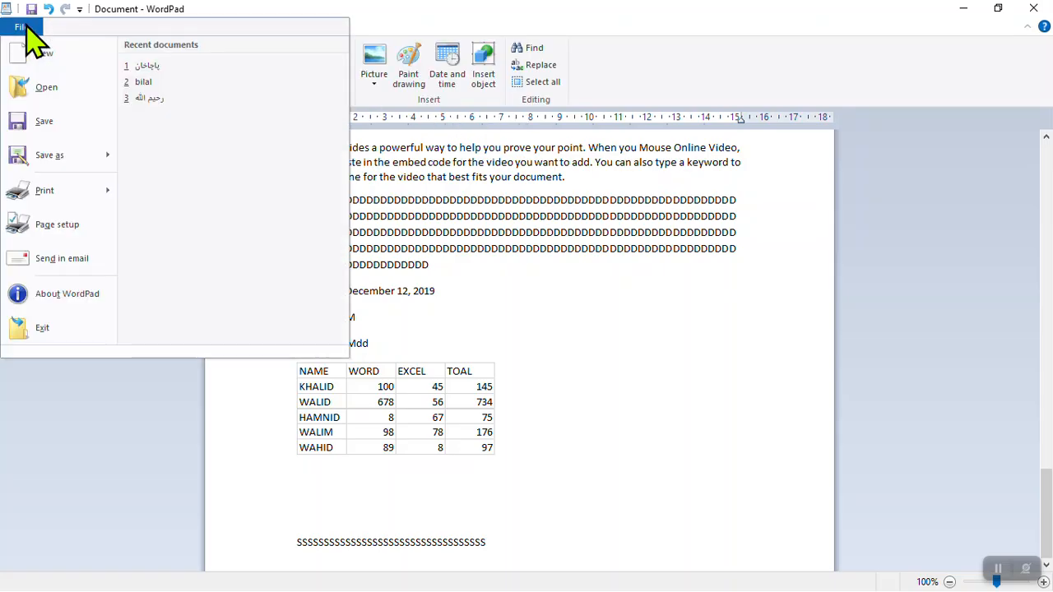
click(500, 344)
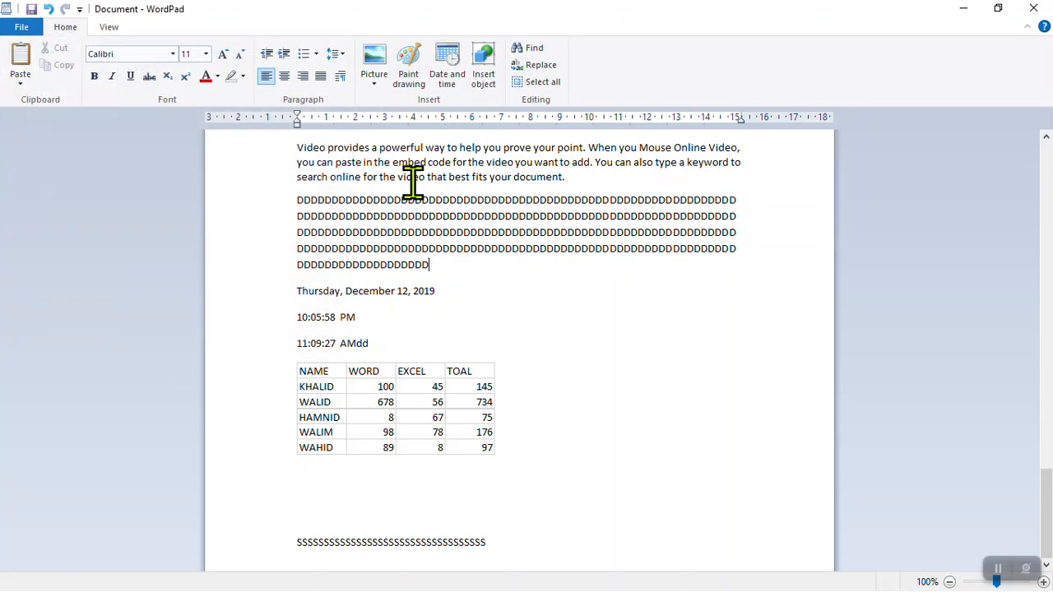
- Close the WordPad document without saving the changes
click(1034, 8)
click(540, 304)
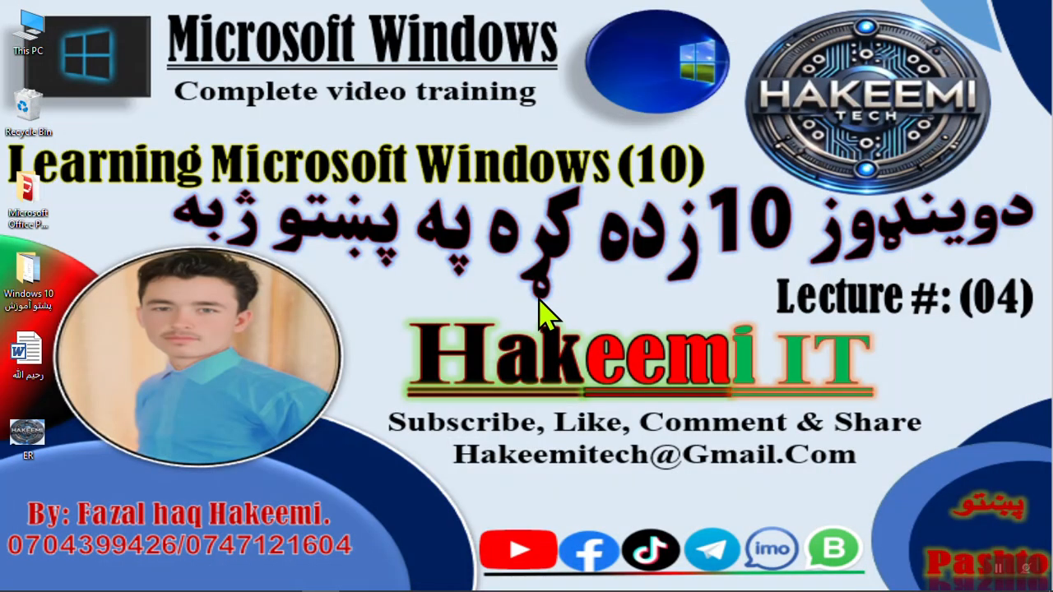